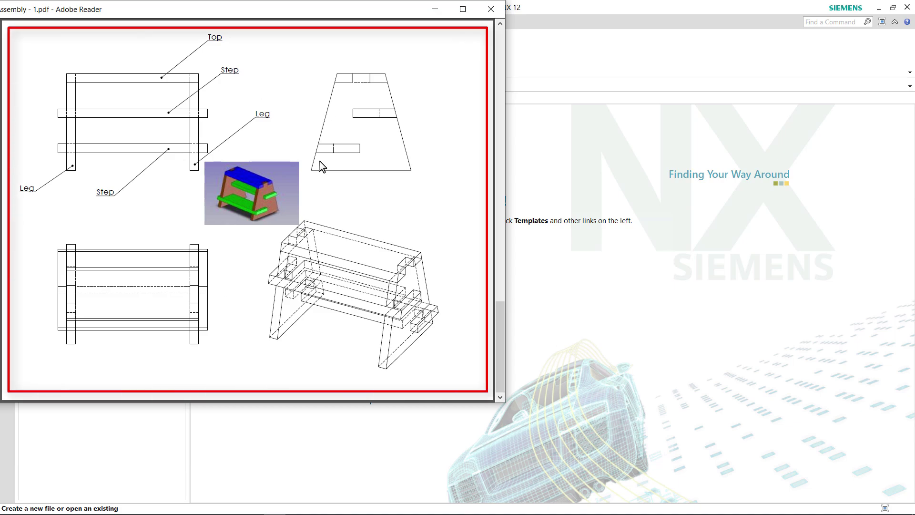
# Review the assembly drawing and the Leg and Top part drawings in the Adobe Reader PDF
pyautogui.scroll(5, 277, 310)
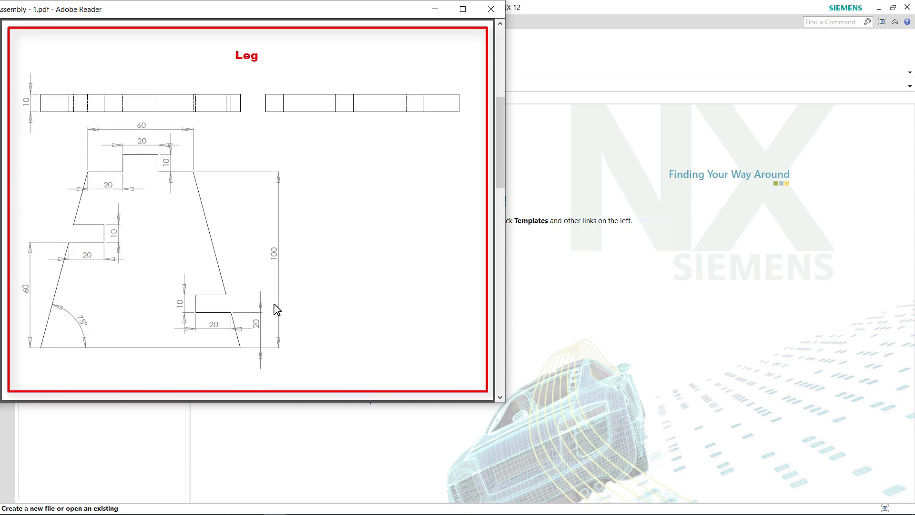
pyautogui.scroll(5, 276, 310)
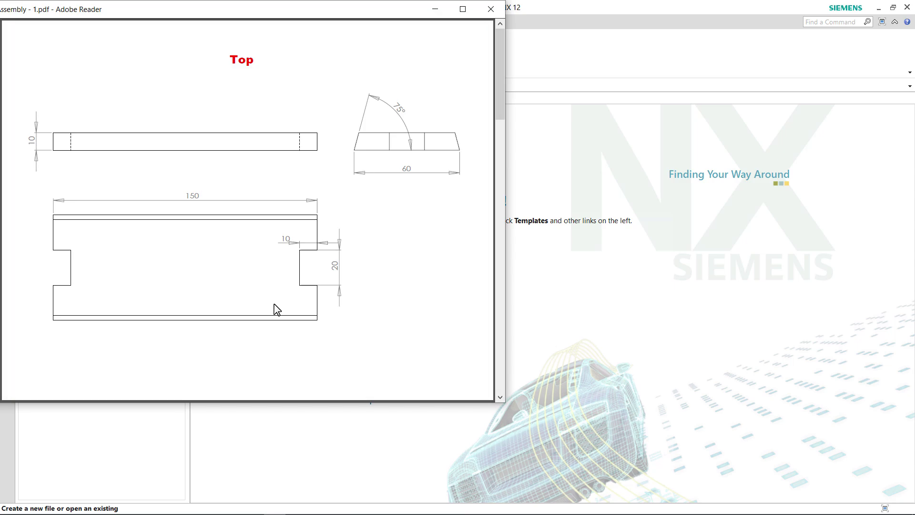
pyautogui.scroll(-5, 274, 285)
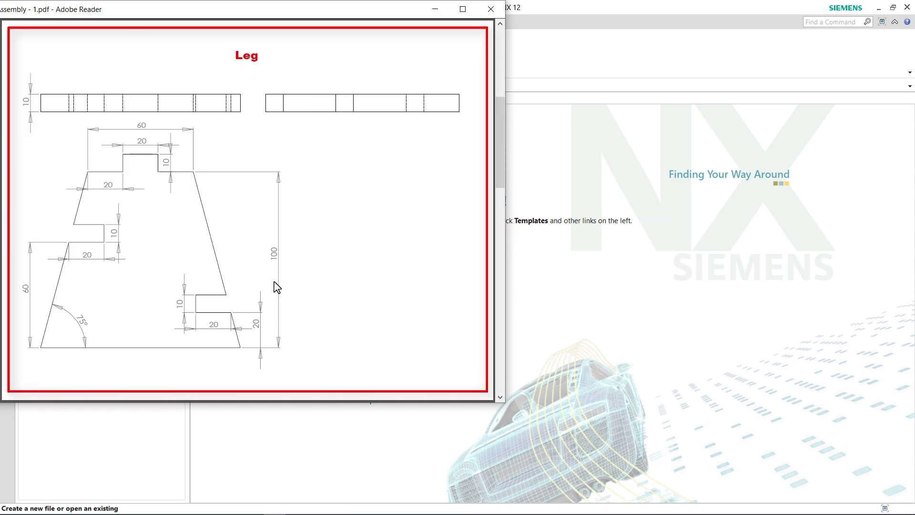
pyautogui.scroll(-10, 275, 286)
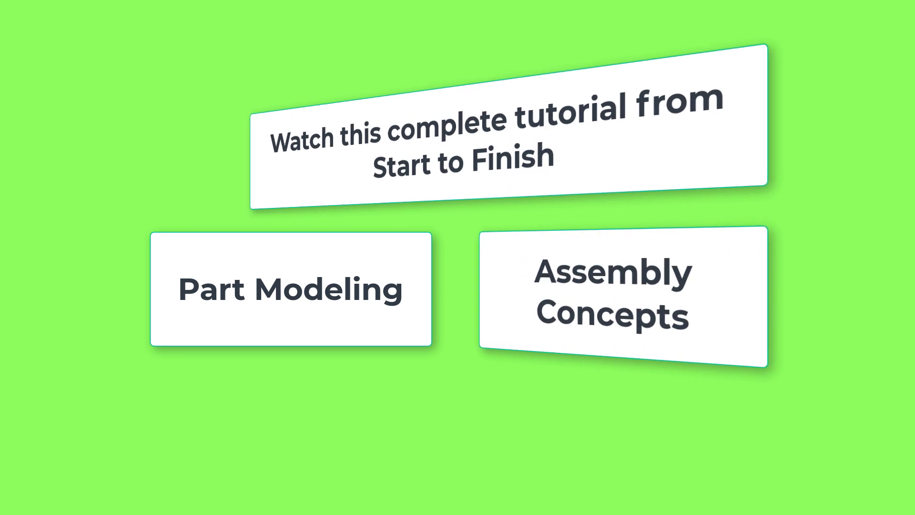
# Browse the Siemens Nx Tutorials channel's videos on YouTube, subscribe to the channel and choose its notification level
pyautogui.scroll(-15, 885, 334)
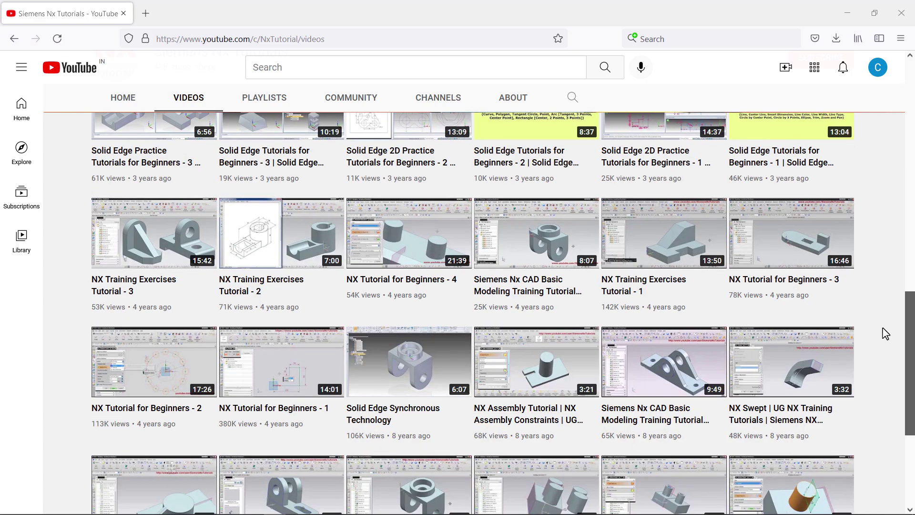
pyautogui.scroll(-5, 886, 334)
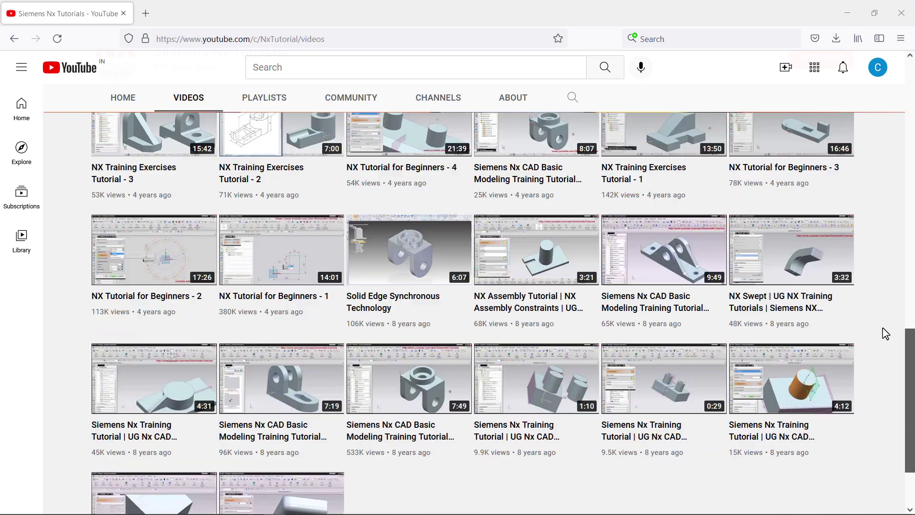
pyautogui.scroll(13, 885, 334)
pyautogui.scroll(7, 885, 333)
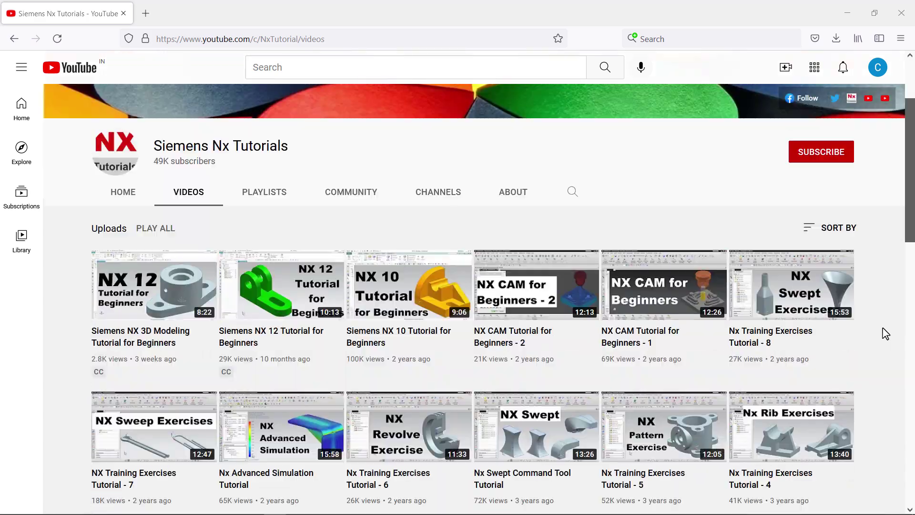
pyautogui.click(813, 269)
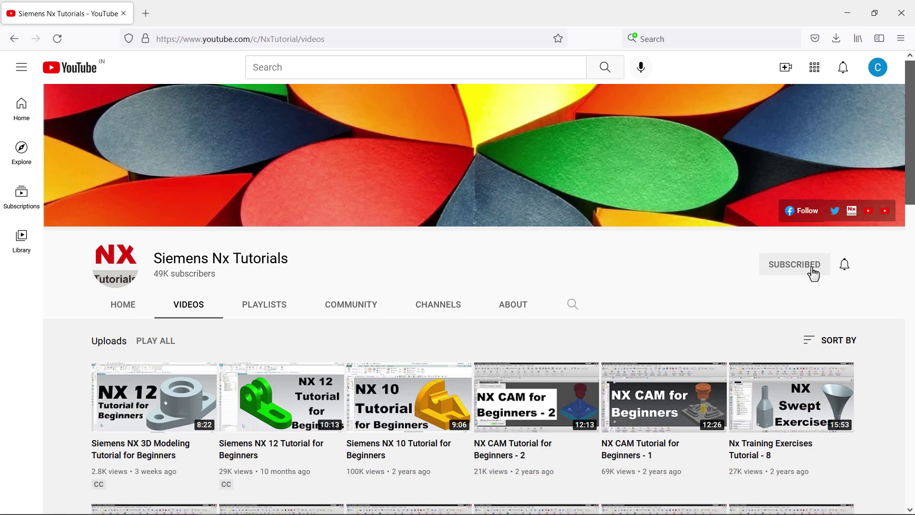
pyautogui.click(845, 265)
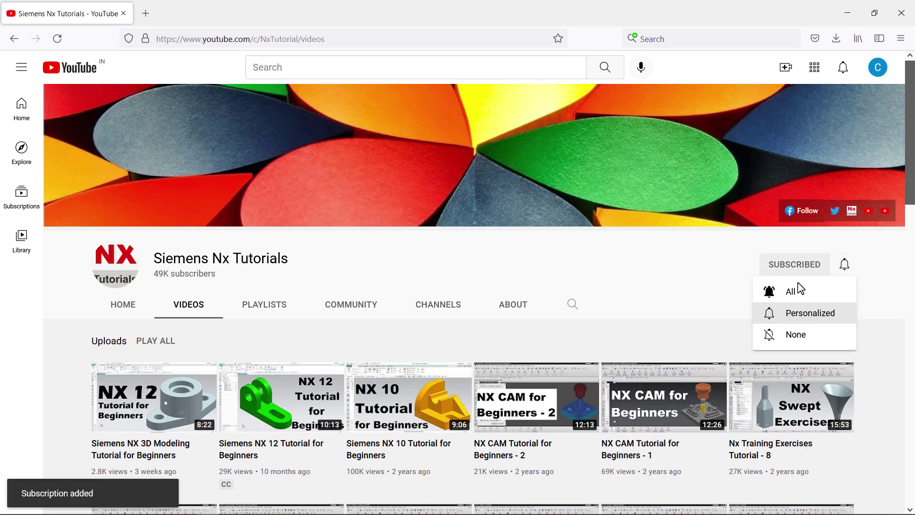
pyautogui.click(770, 303)
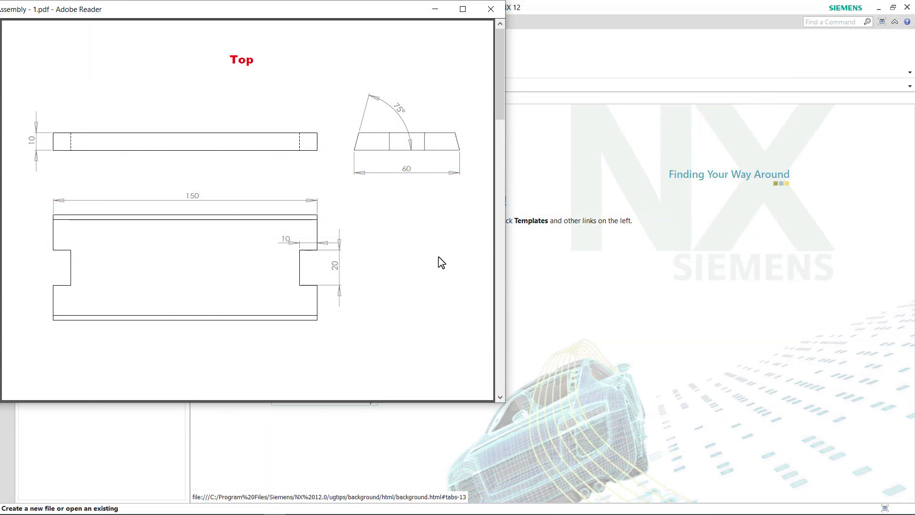
# Switch to NX and set up a new millimetre Model file named Top, matching the part drawing's title
pyautogui.click(548, 274)
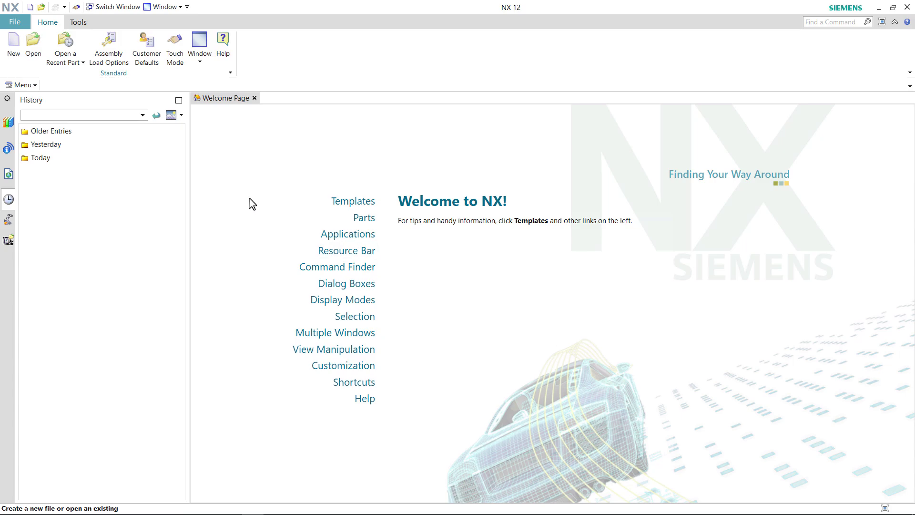
pyautogui.click(13, 52)
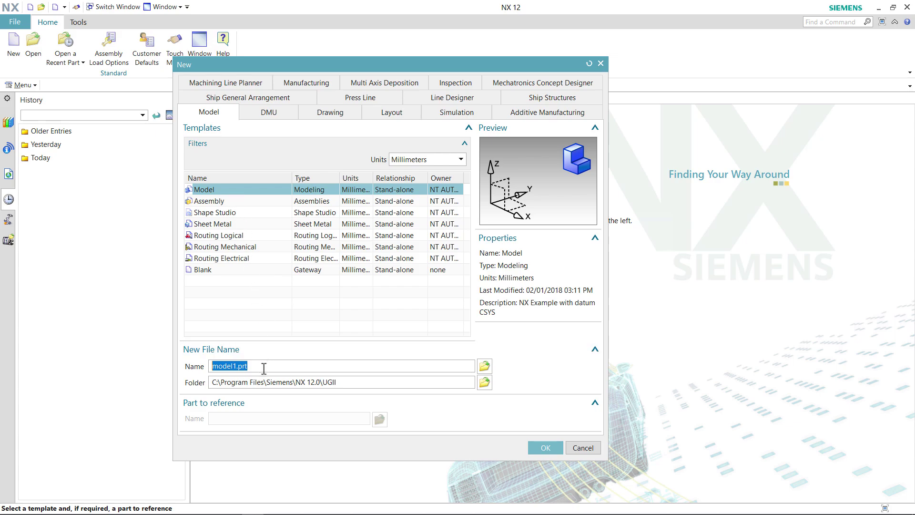
pyautogui.hotkey('alt', 'Tab')
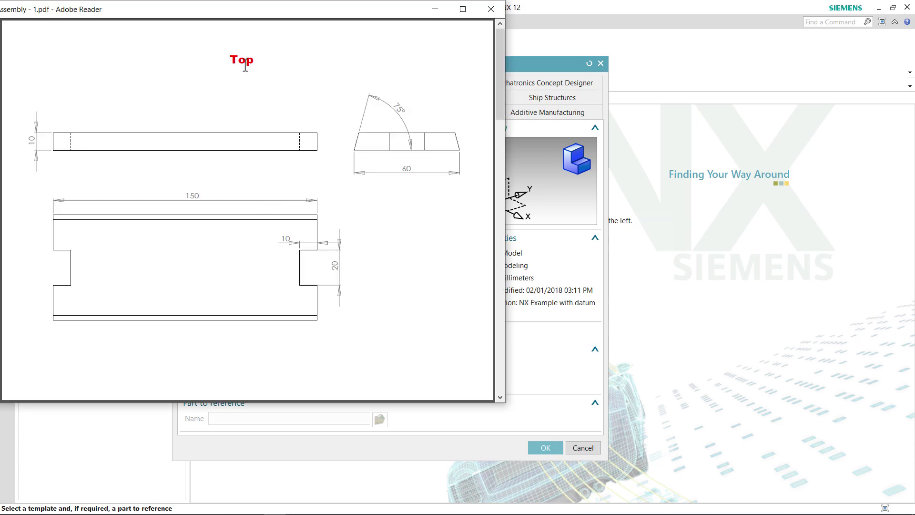
pyautogui.click(548, 364)
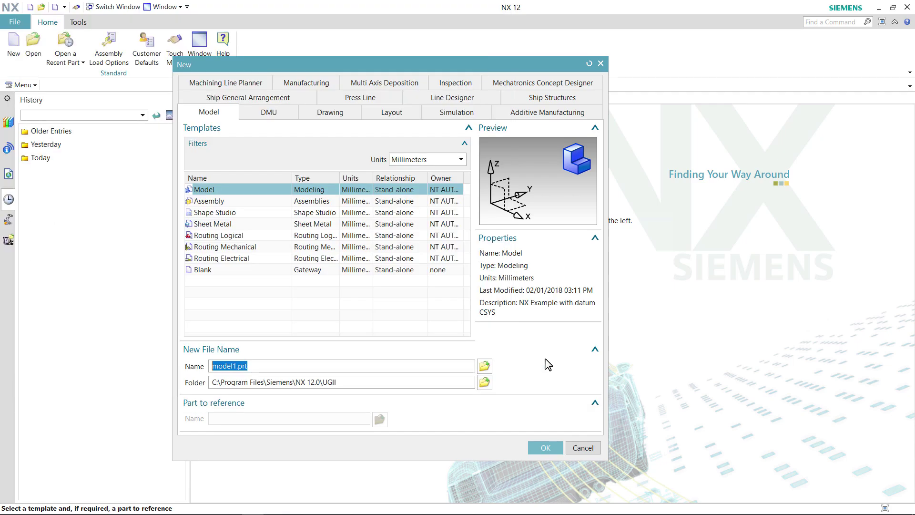
pyautogui.write('Top')
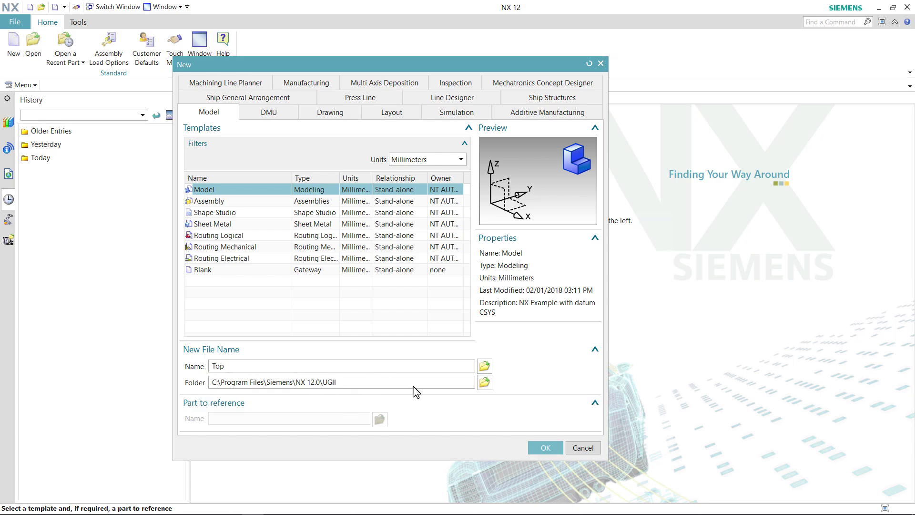
# Set the new part's folder to D:\ and create the file
pyautogui.click(485, 383)
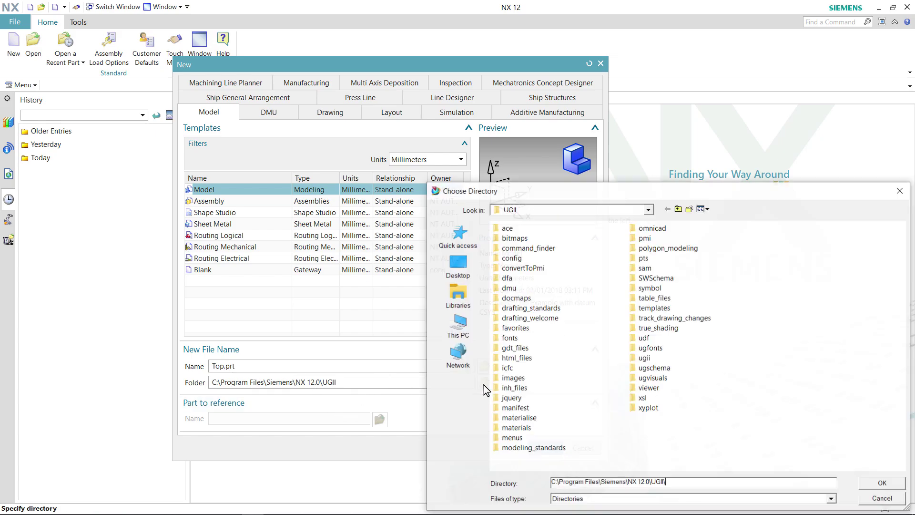
pyautogui.moveTo(588, 198); pyautogui.dragTo(399, 108)
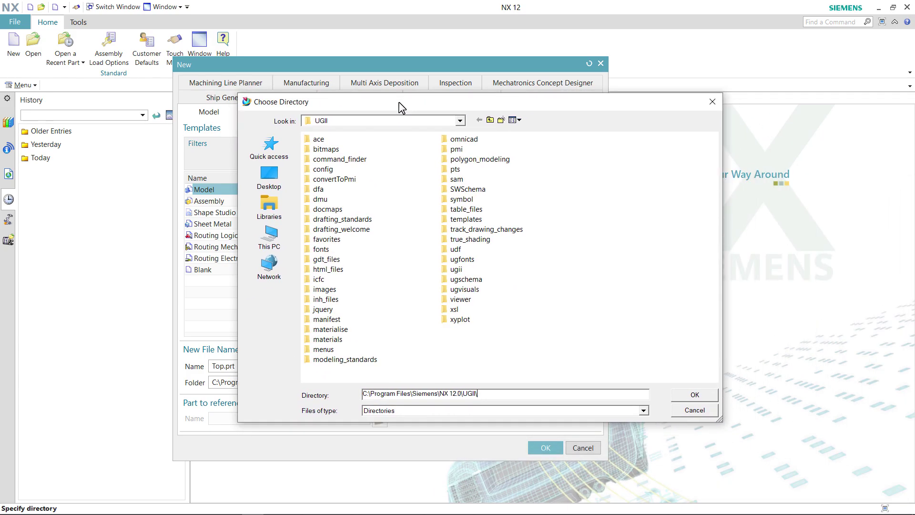
pyautogui.click(460, 121)
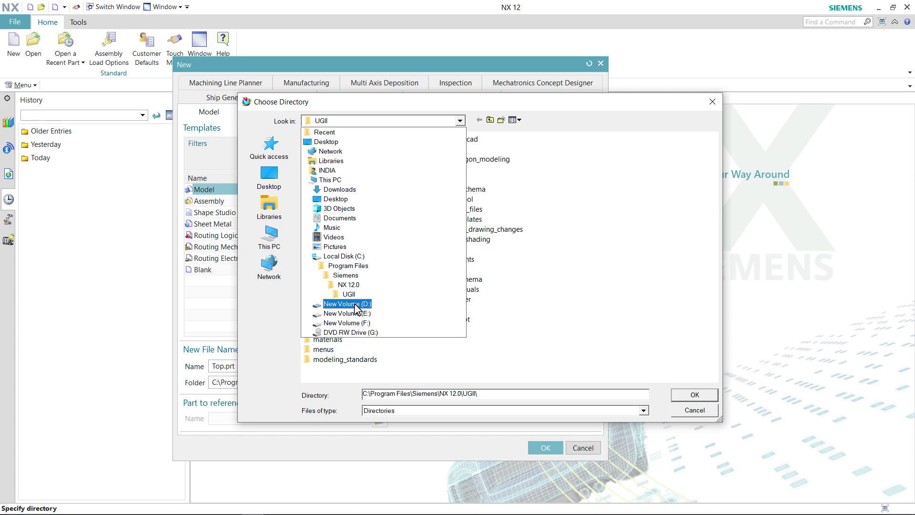
pyautogui.click(355, 305)
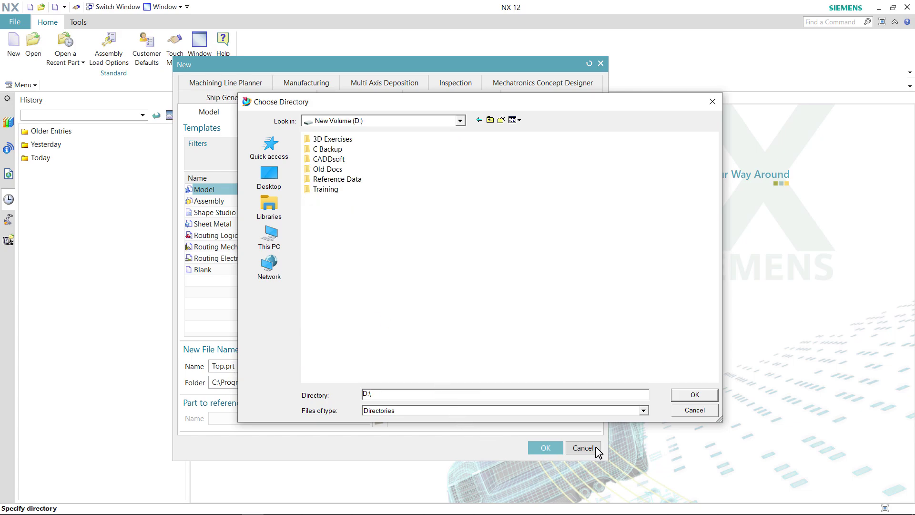
pyautogui.click(695, 395)
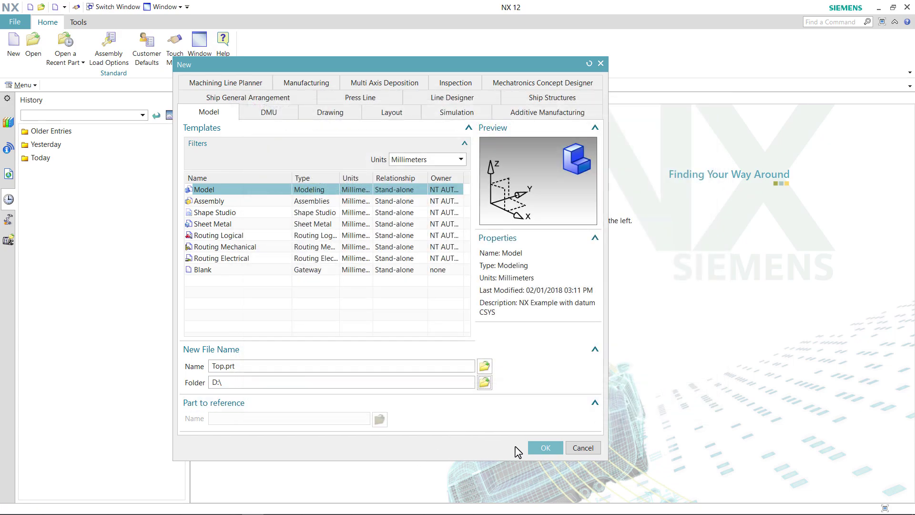
pyautogui.click(545, 448)
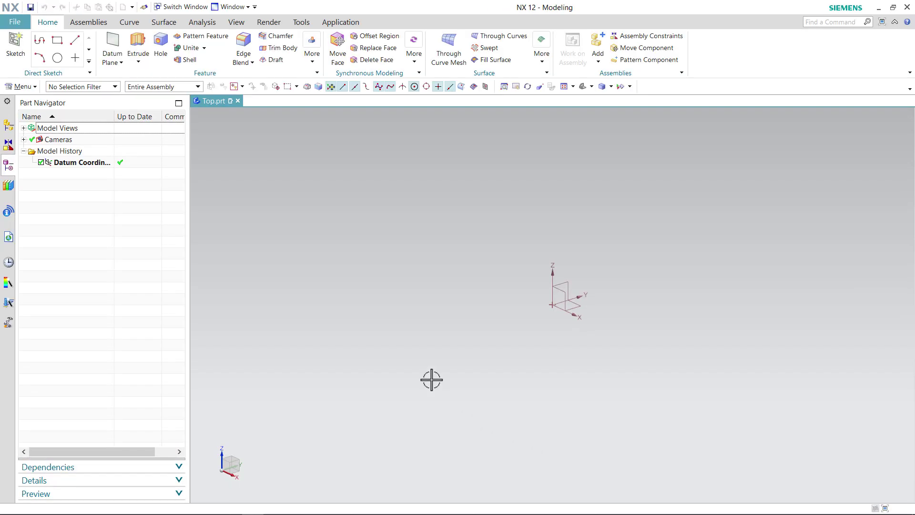
# Start an Extrude and open a section sketch on the default XY plane
pyautogui.click(135, 52)
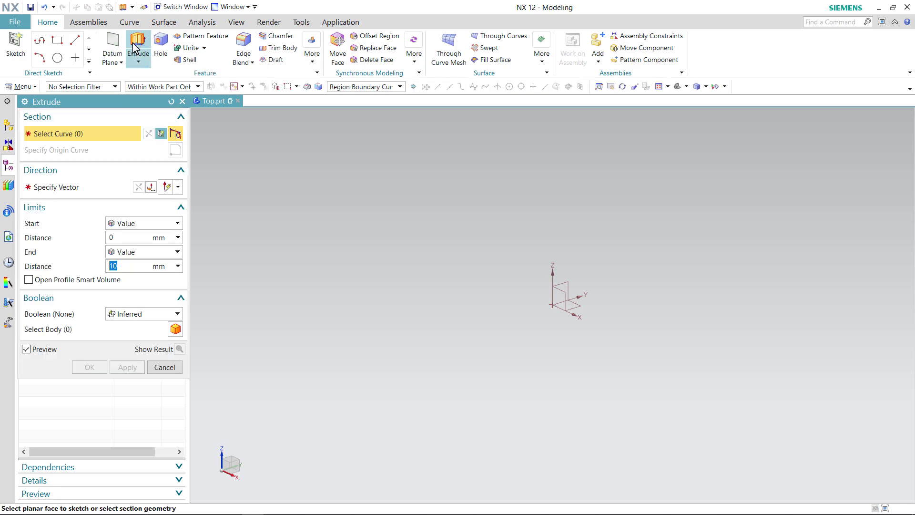
pyautogui.click(162, 134)
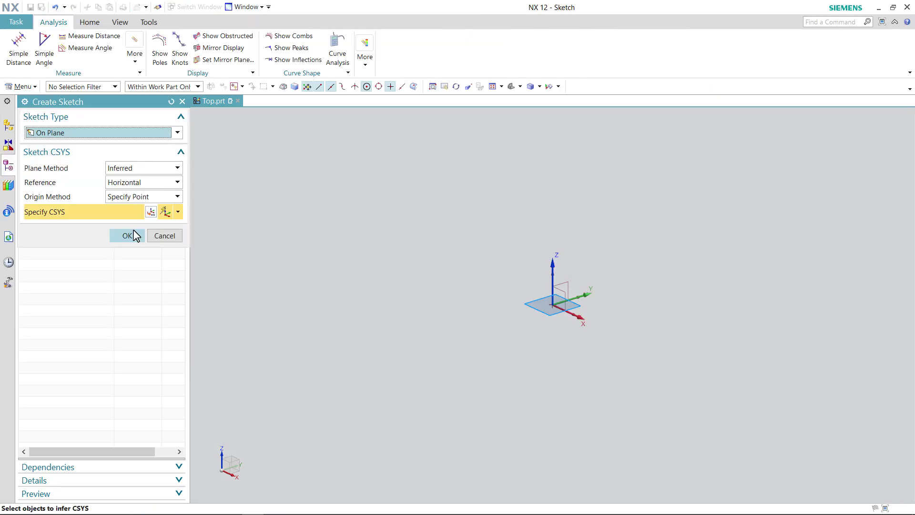
pyautogui.click(128, 236)
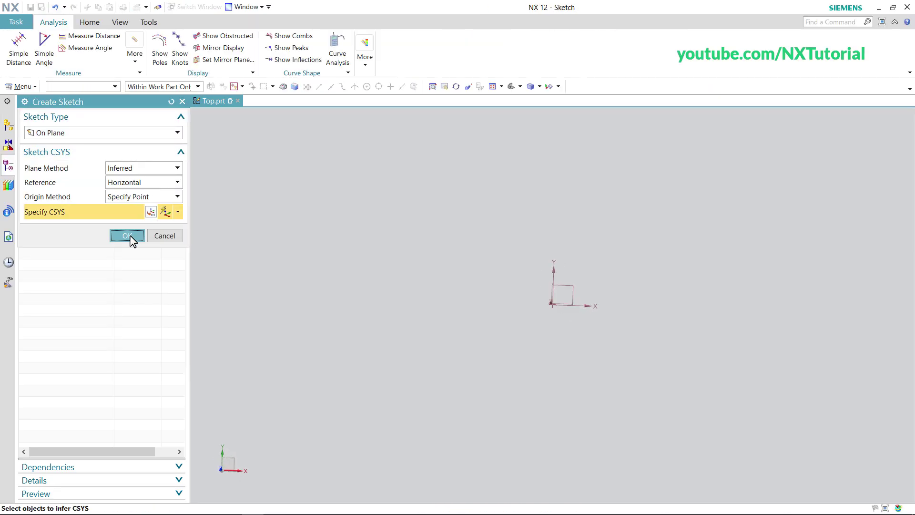
# Following the Top drawing, sketch a rectangle from its center at the sketch origin, 150 mm wide and 60 mm high, at an angle of 0
pyautogui.hotkey('alt', 'Tab')
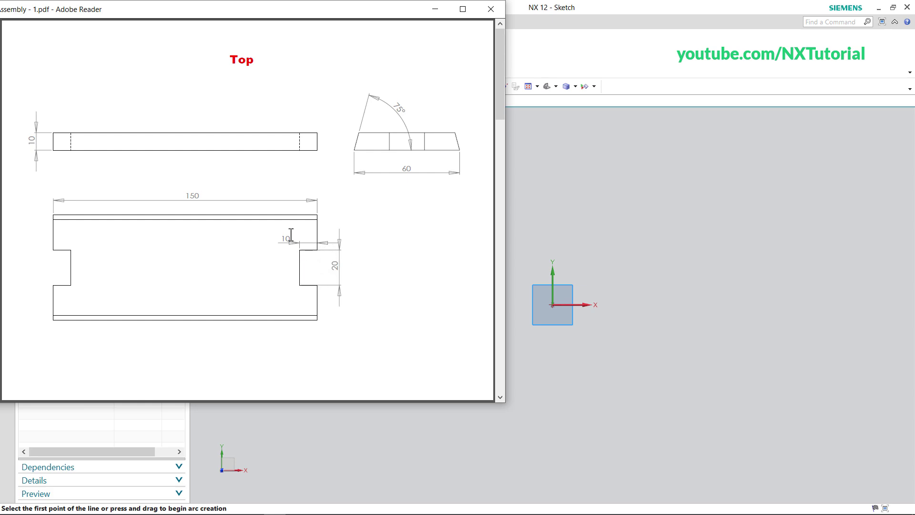
pyautogui.click(631, 71)
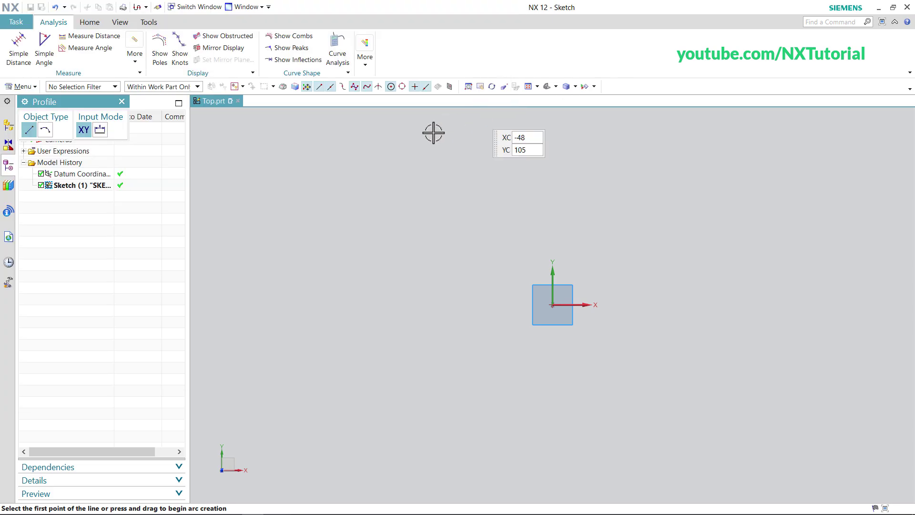
pyautogui.click(89, 23)
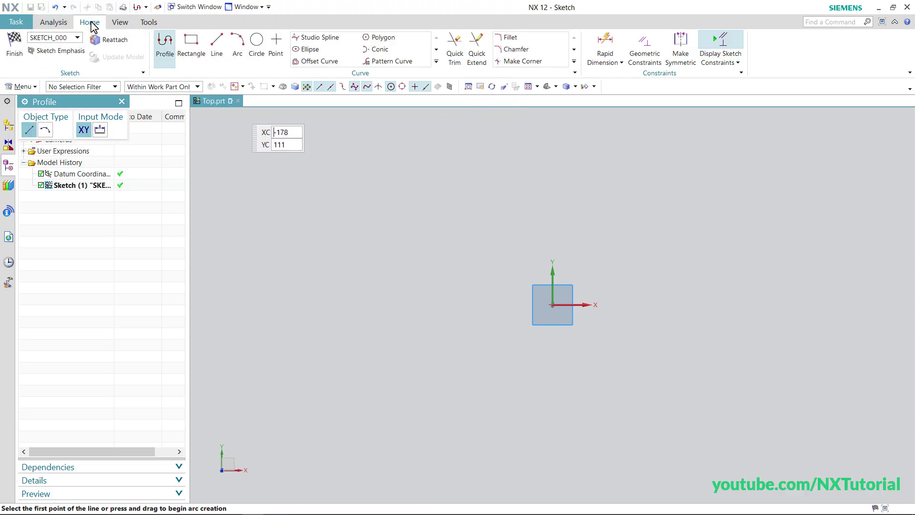
pyautogui.click(191, 53)
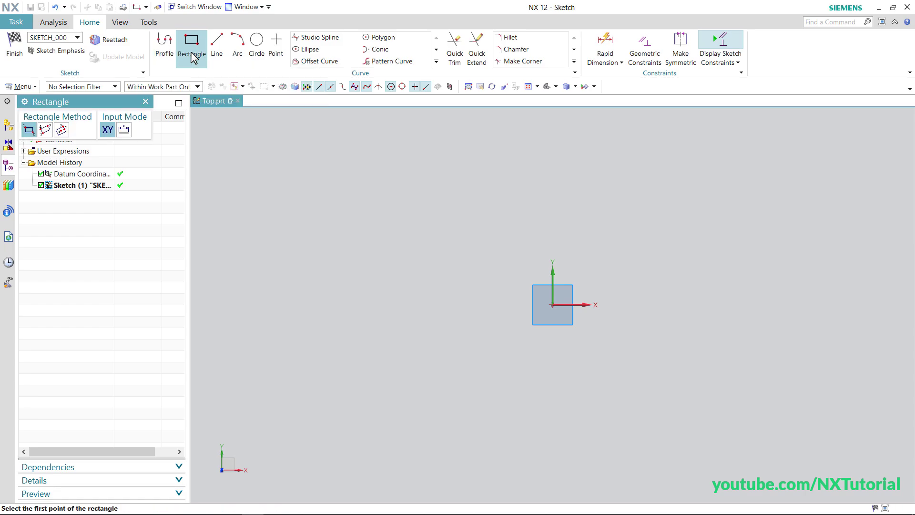
pyautogui.click(62, 131)
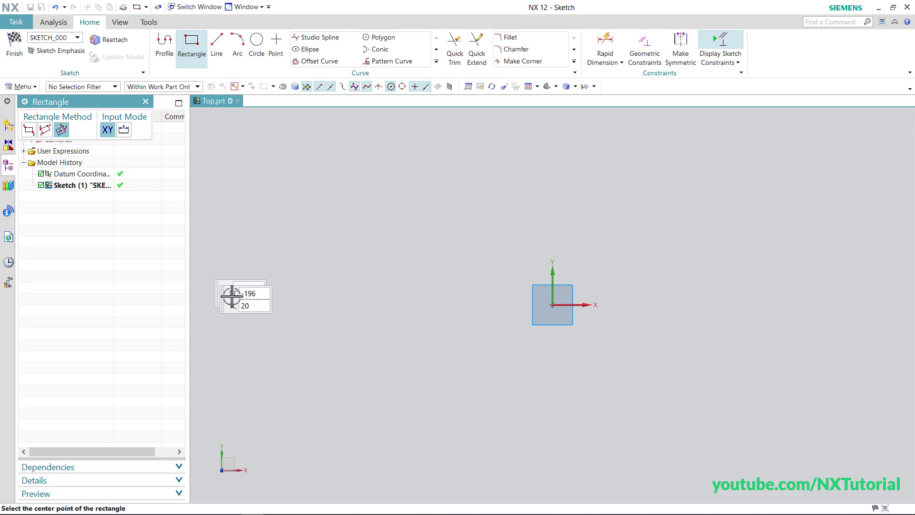
pyautogui.click(553, 305)
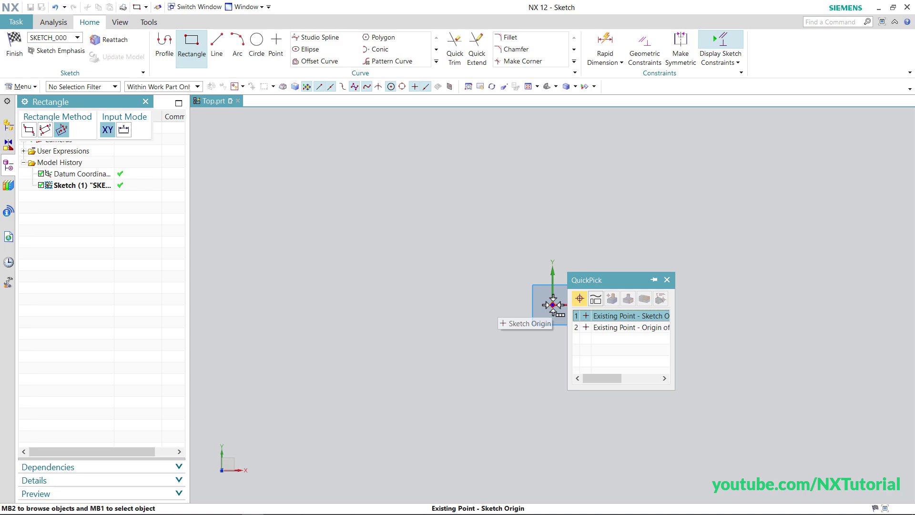
pyautogui.click(622, 316)
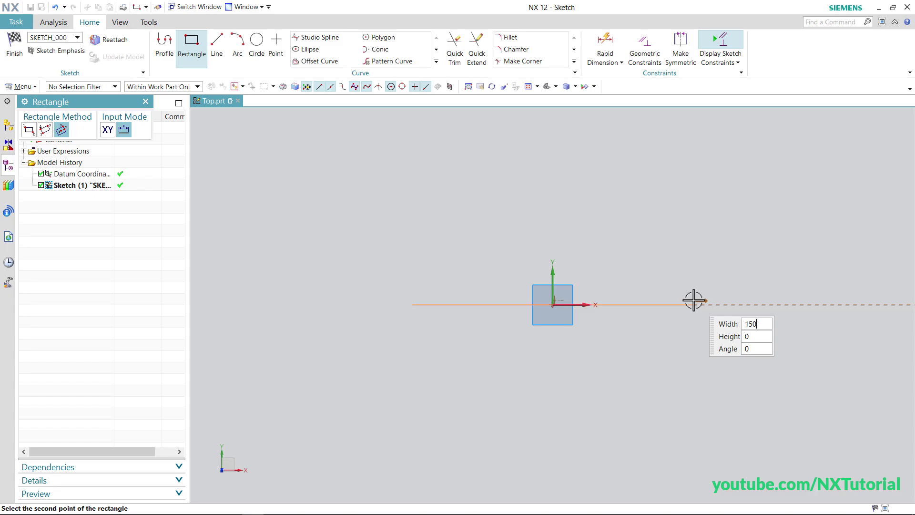
pyautogui.press('Tab')
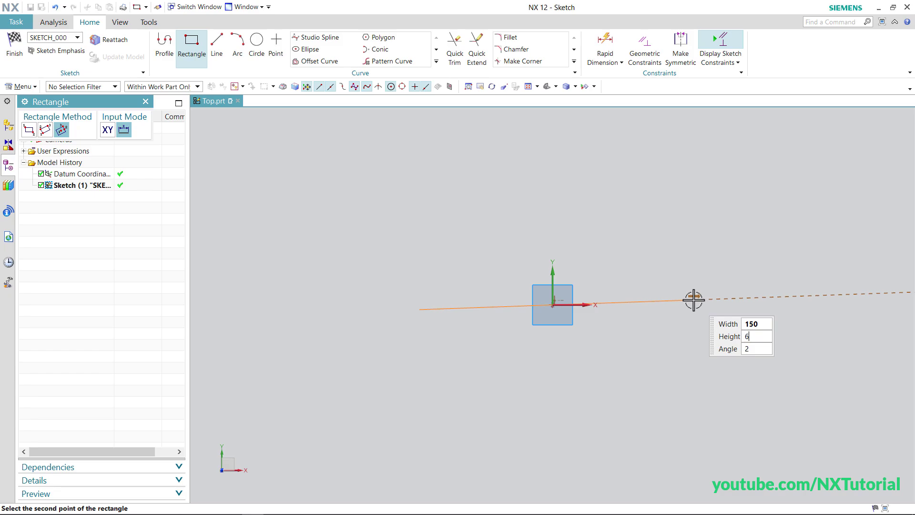
pyautogui.write('60')
pyautogui.press('Tab')
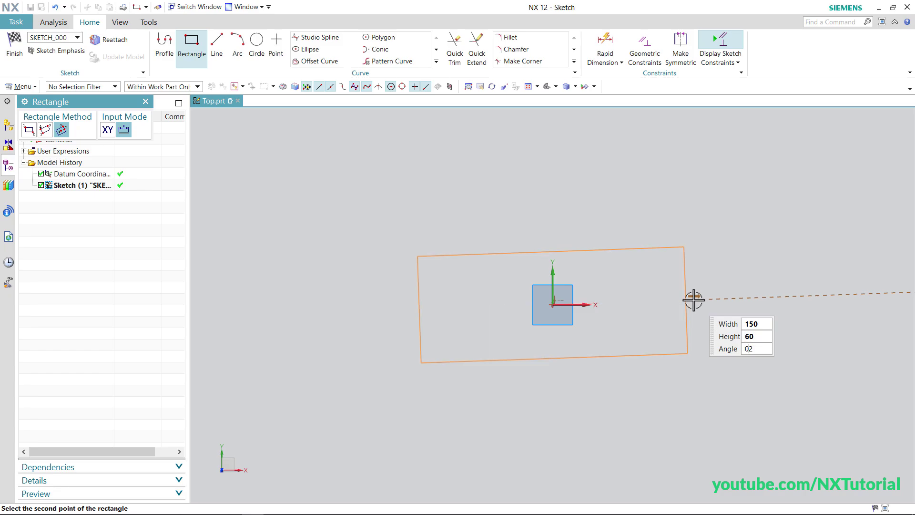
pyautogui.click(693, 299)
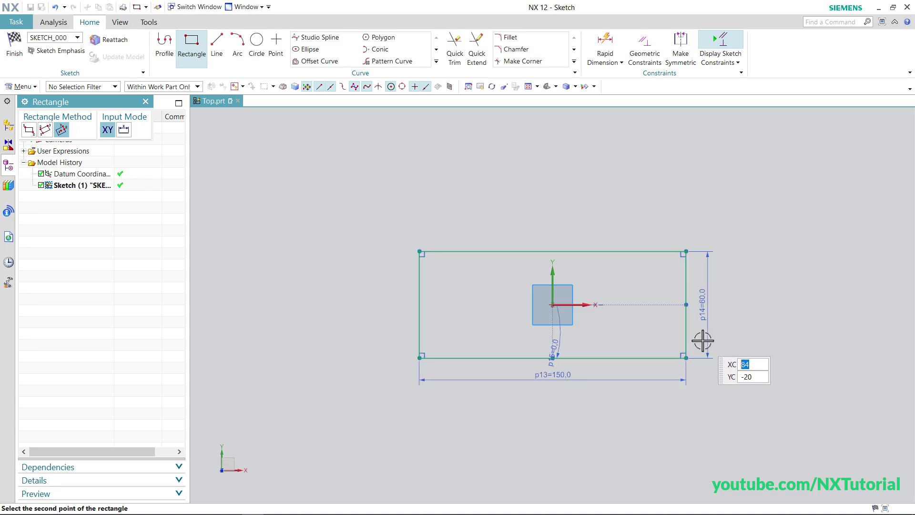
# Following the Top drawing, sketch a 20 x 20 mm rectangle centered on the midpoint of the outline's right edge, at an angle of 90
pyautogui.hotkey('alt', 'Tab')
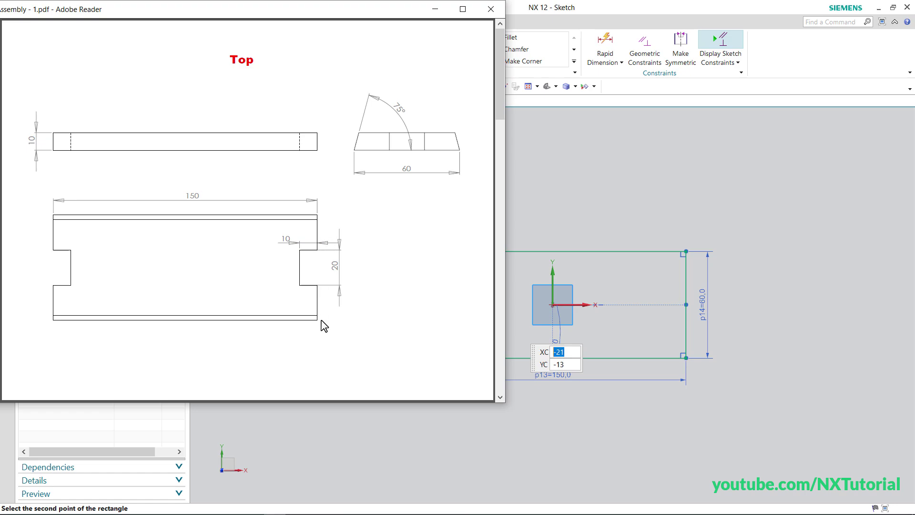
pyautogui.click(776, 70)
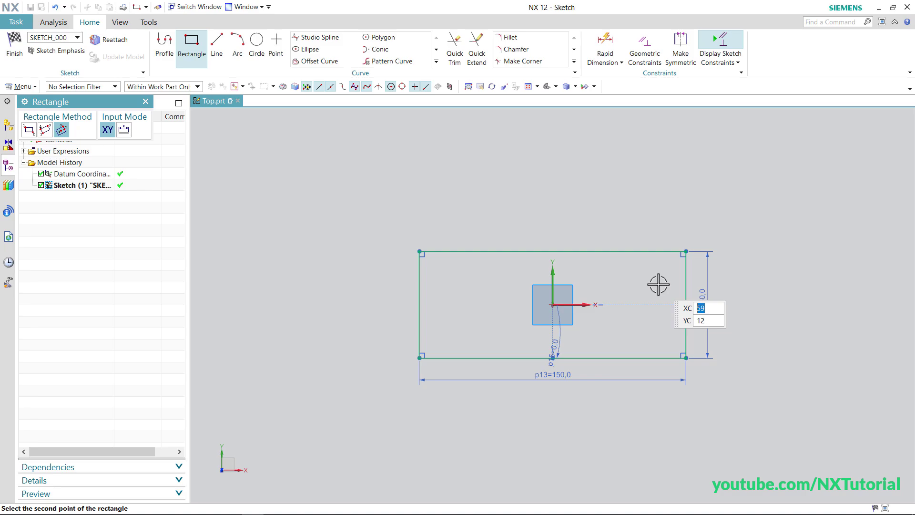
pyautogui.click(685, 305)
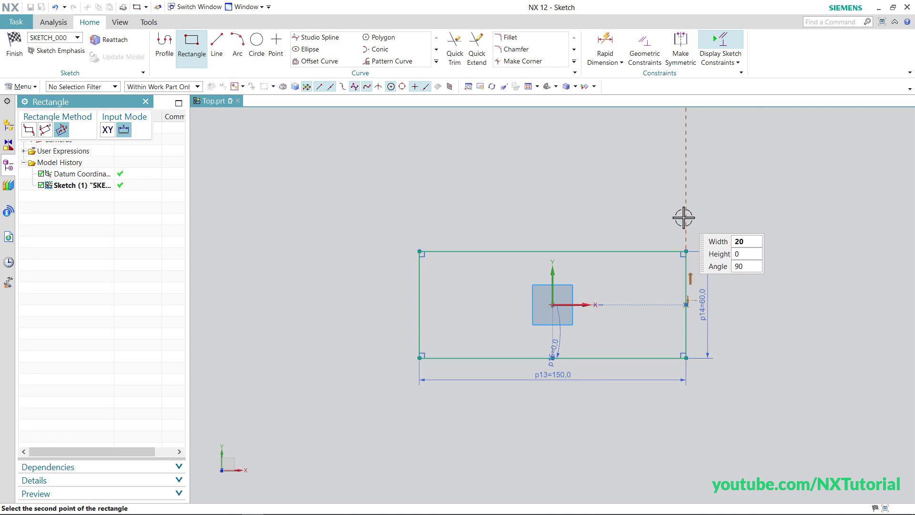
pyautogui.press('Tab')
pyautogui.press('Return')
pyautogui.scroll(2, 740, 306)
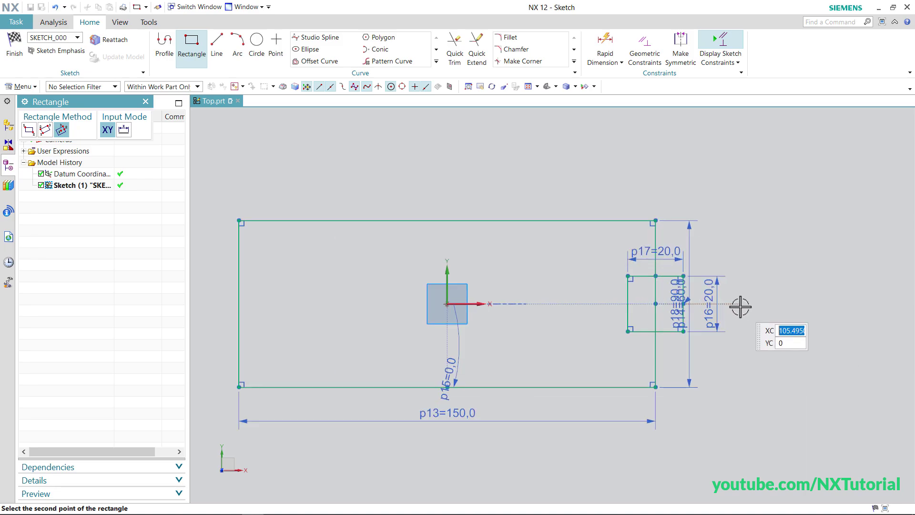
# Trim away the small square's lines outside the outline and the right edge segment inside it, leaving an open notch
pyautogui.scroll(2, 740, 307)
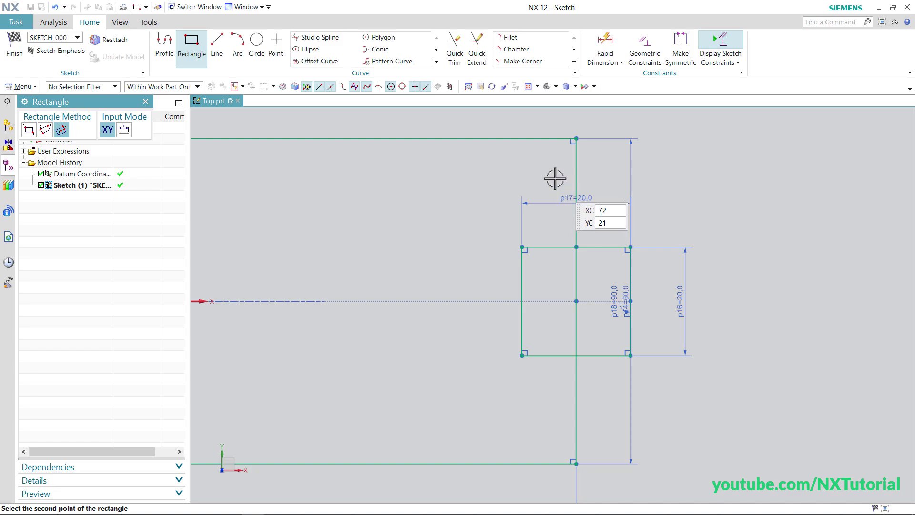
pyautogui.click(456, 60)
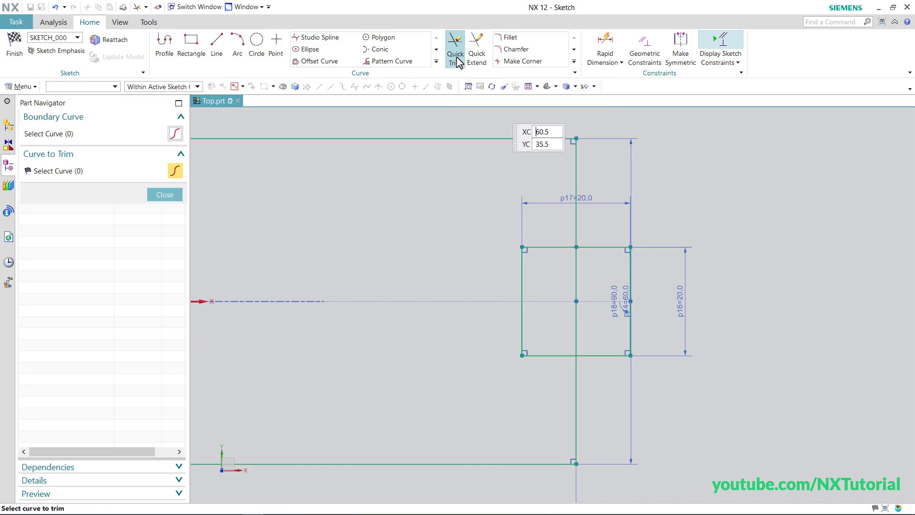
pyautogui.click(607, 247)
pyautogui.click(632, 263)
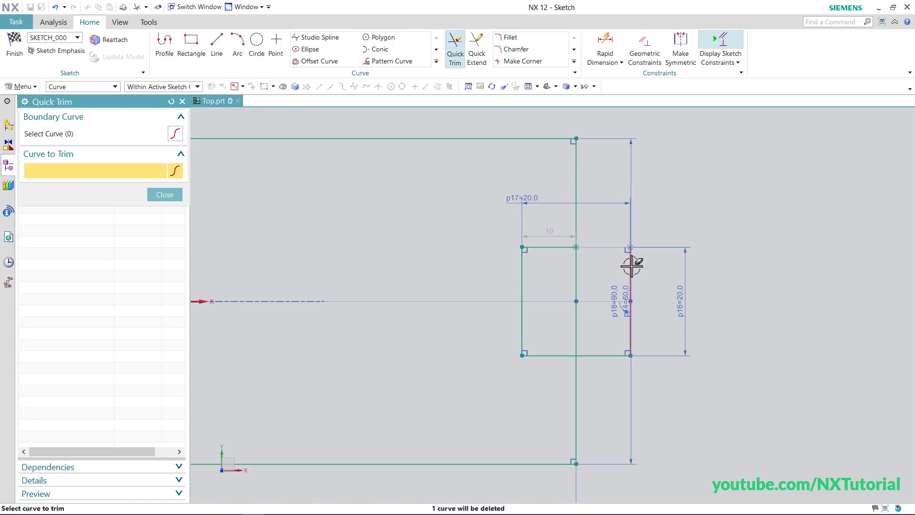
pyautogui.click(601, 357)
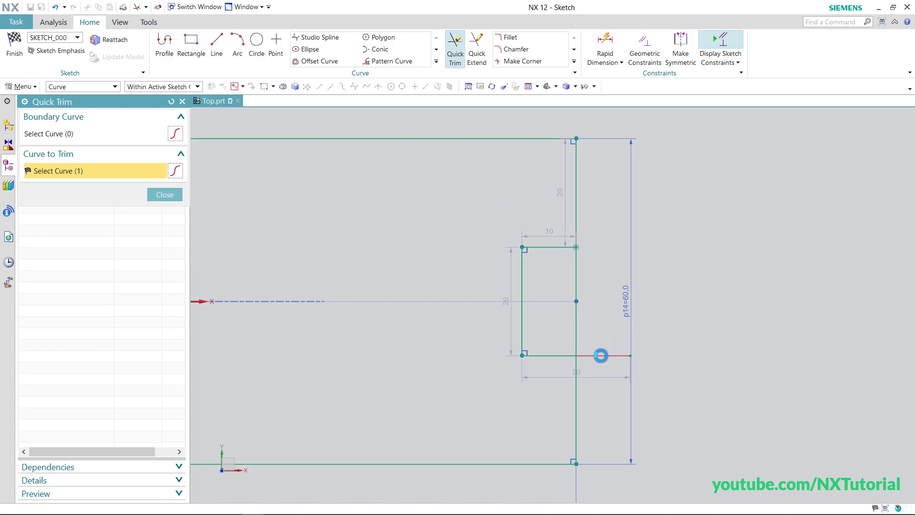
pyautogui.click(578, 329)
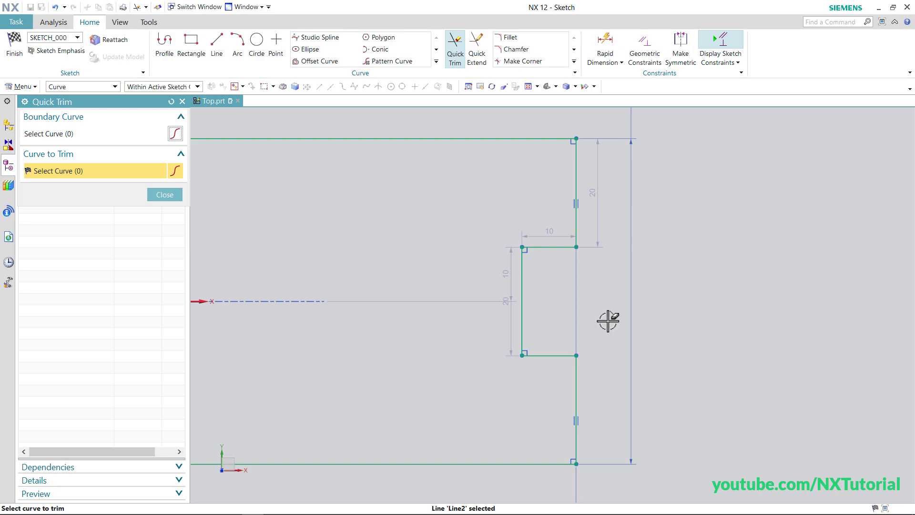
pyautogui.scroll(-3, 607, 319)
pyautogui.scroll(-2, 608, 319)
pyautogui.scroll(1, 486, 347)
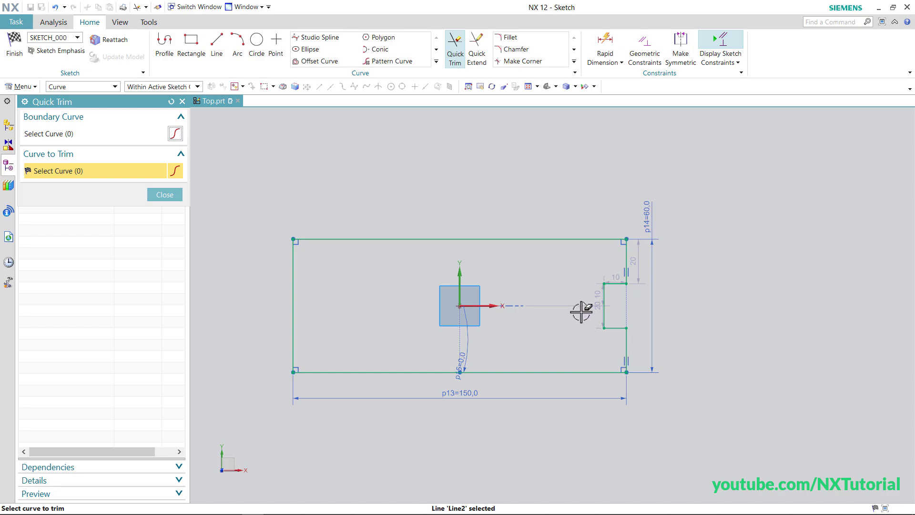
pyautogui.click(164, 195)
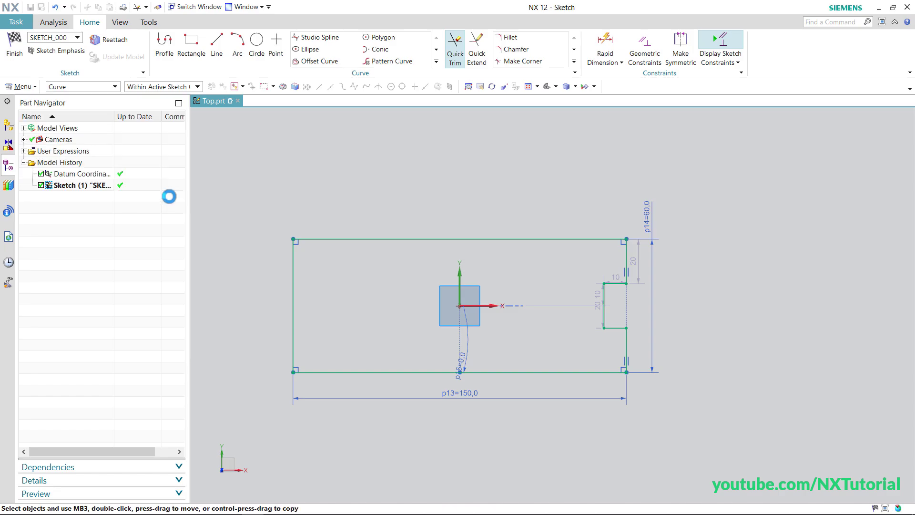
# Mirror the three notch lines about the sketch's vertical axis onto the left side of the outline
pyautogui.click(436, 61)
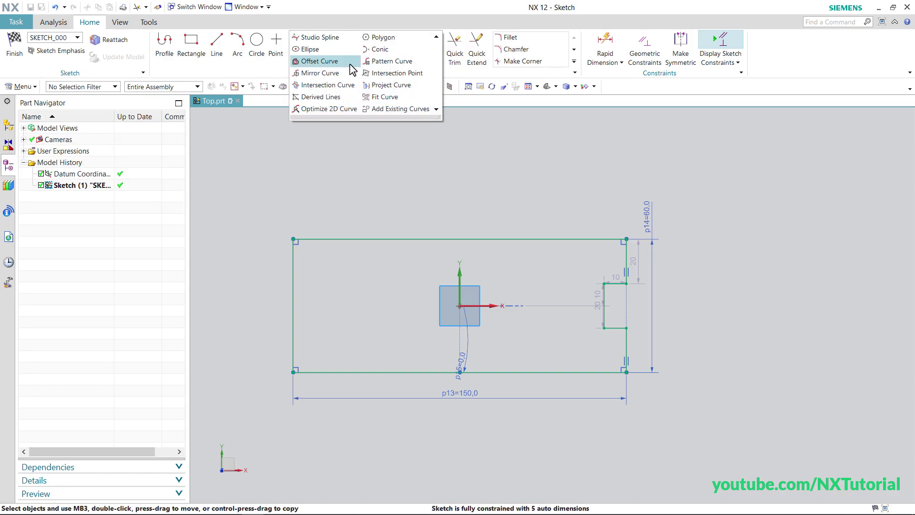
pyautogui.click(327, 74)
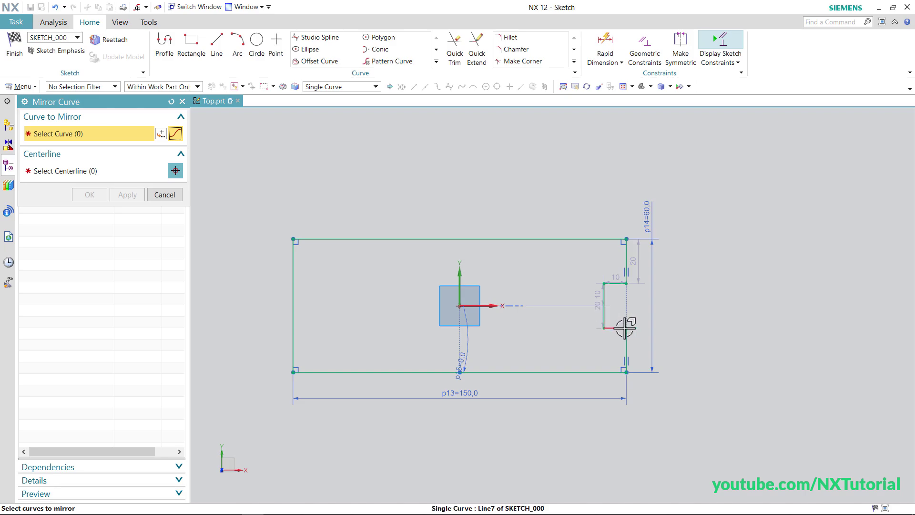
pyautogui.click(355, 88)
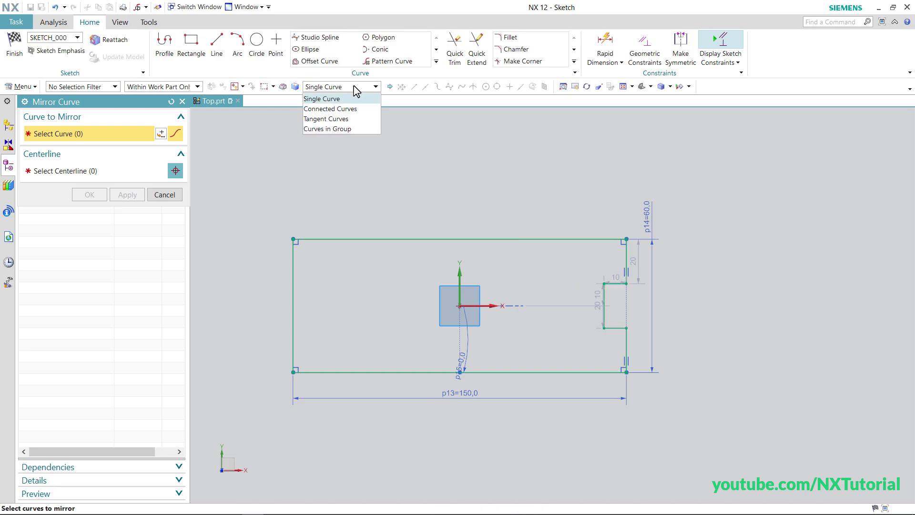
pyautogui.click(323, 101)
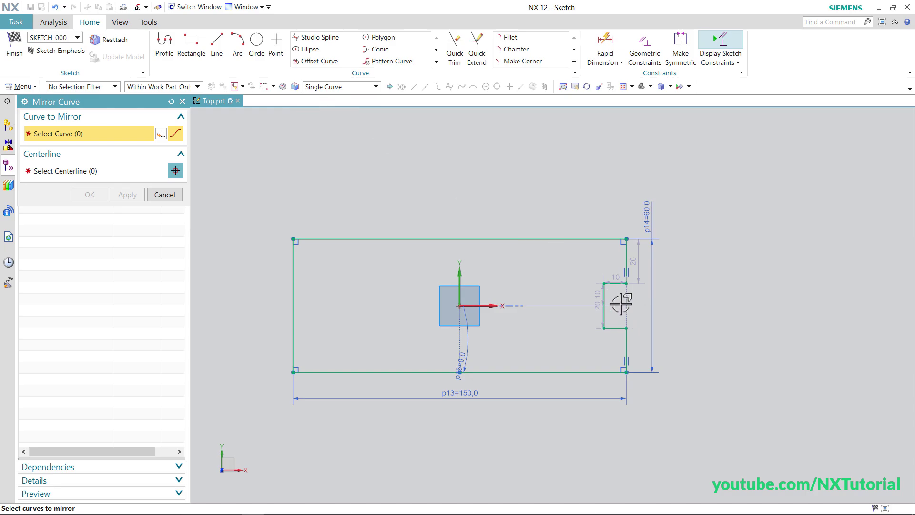
pyautogui.click(614, 284)
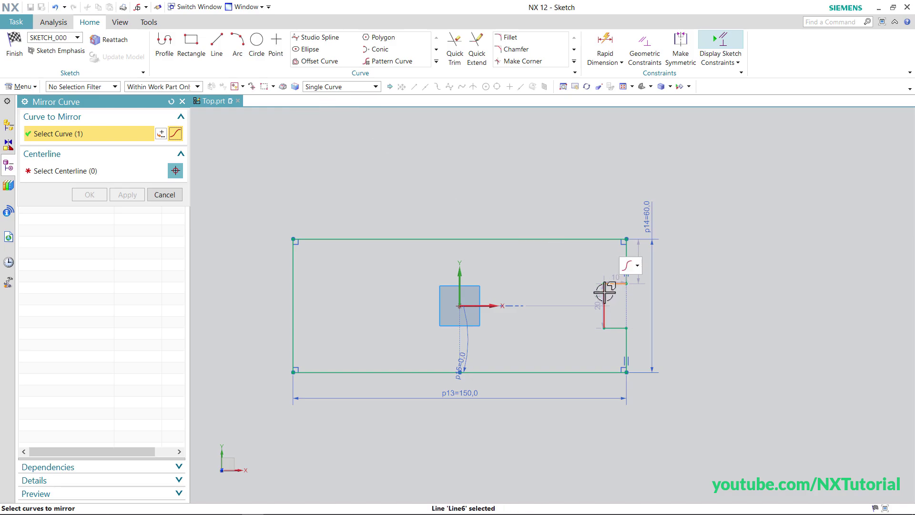
pyautogui.click(604, 314)
pyautogui.click(614, 327)
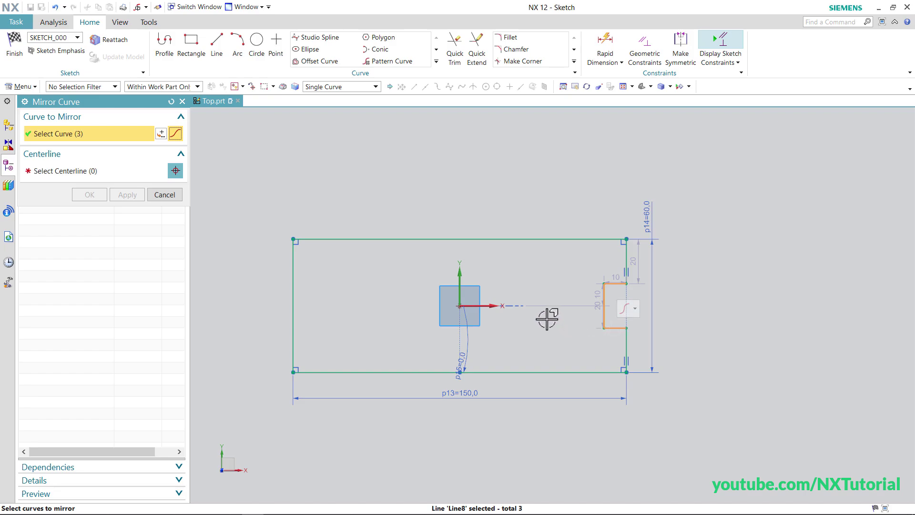
pyautogui.click(53, 179)
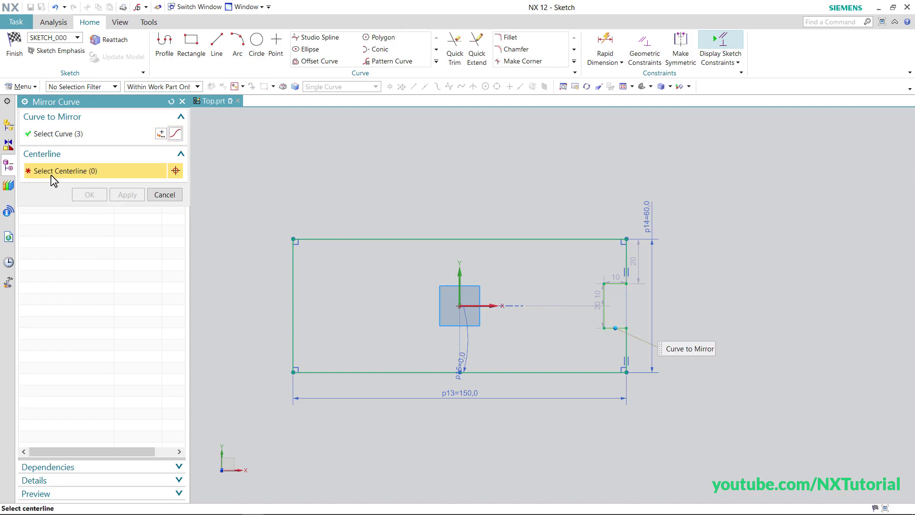
pyautogui.click(459, 277)
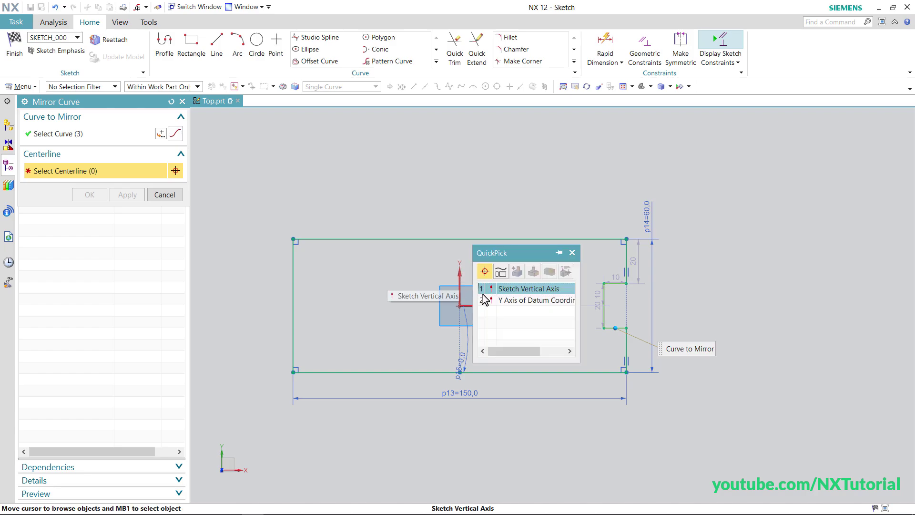
pyautogui.click(523, 289)
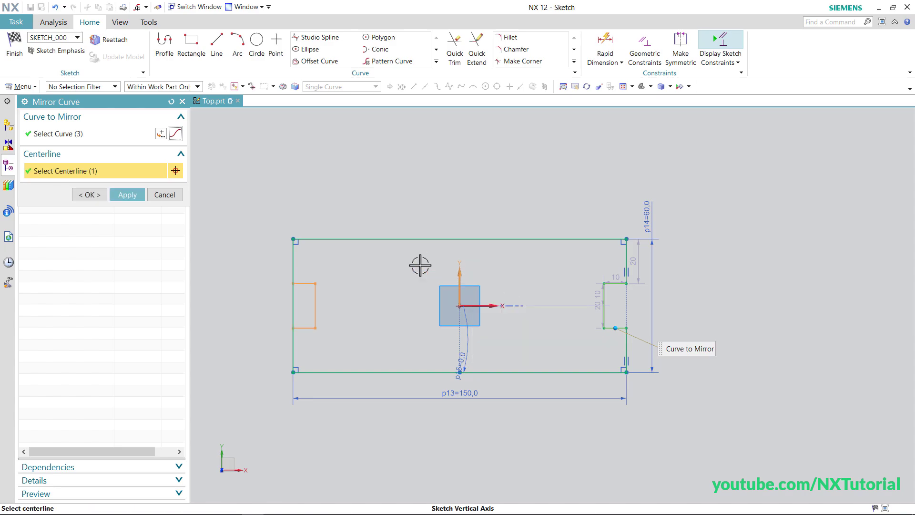
pyautogui.click(89, 194)
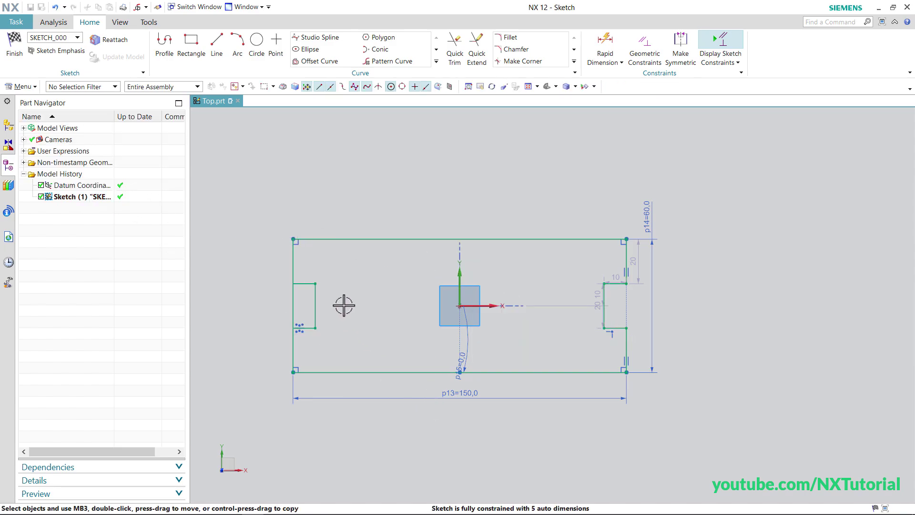
# Trim the segment of the outline's left edge that closes the mirrored notch
pyautogui.click(454, 57)
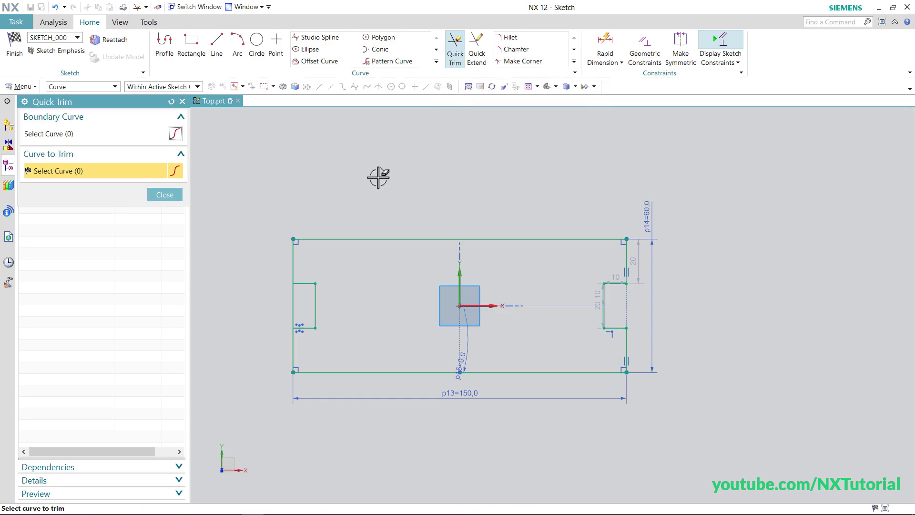
pyautogui.click(291, 305)
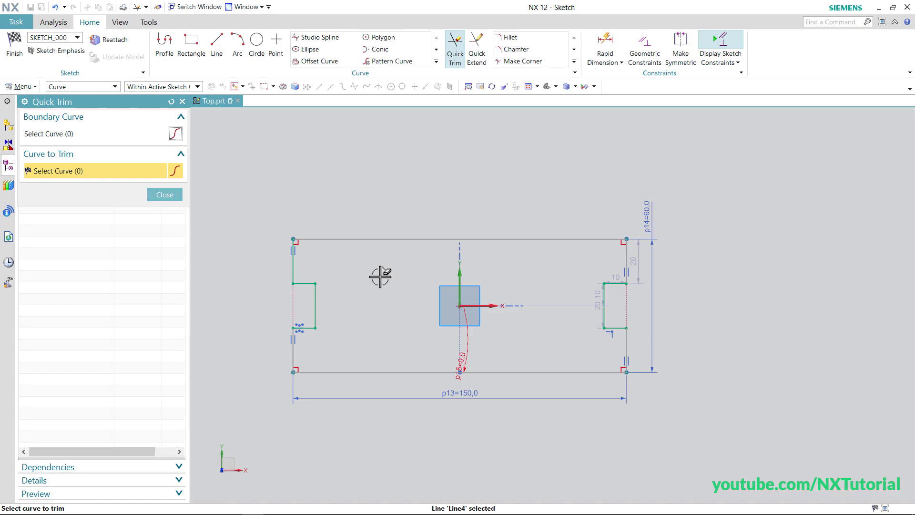
pyautogui.click(164, 195)
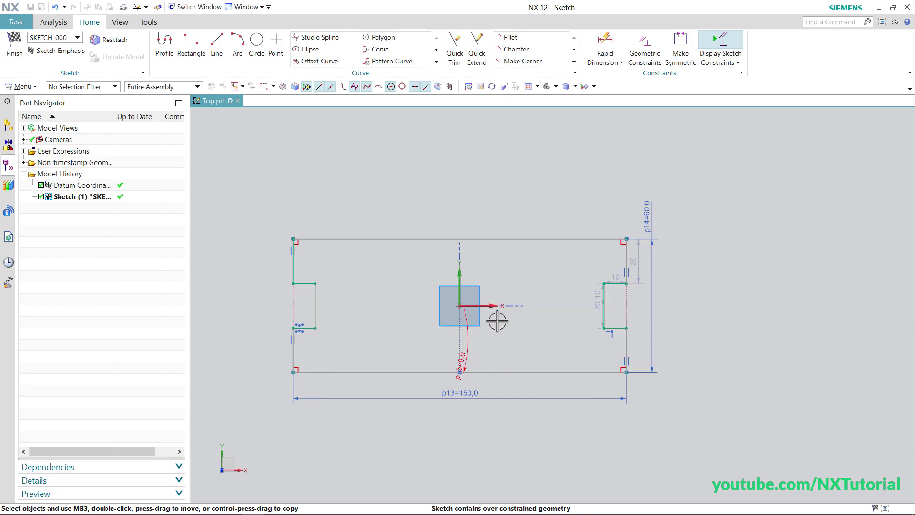
# Delete the over-constraining 0-degree angle dimension near the sketch origin
pyautogui.click(467, 345)
pyautogui.press('Delete')
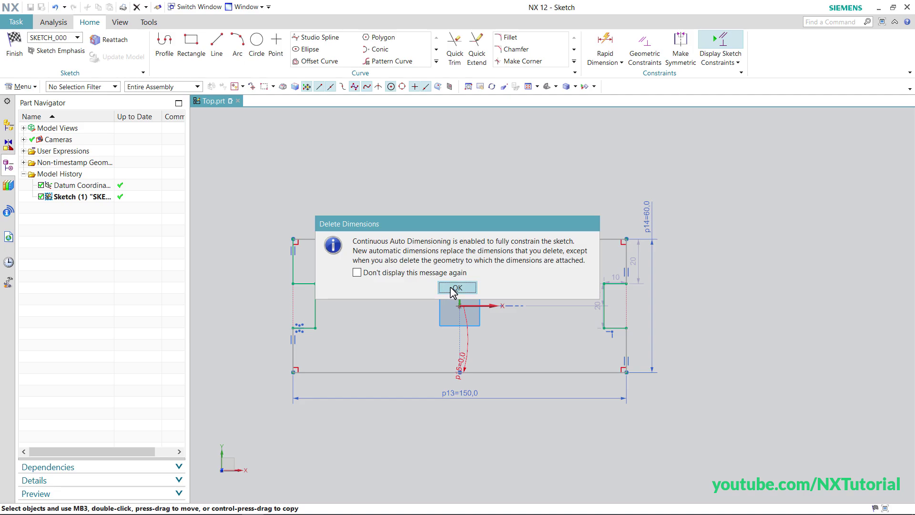
pyautogui.click(454, 288)
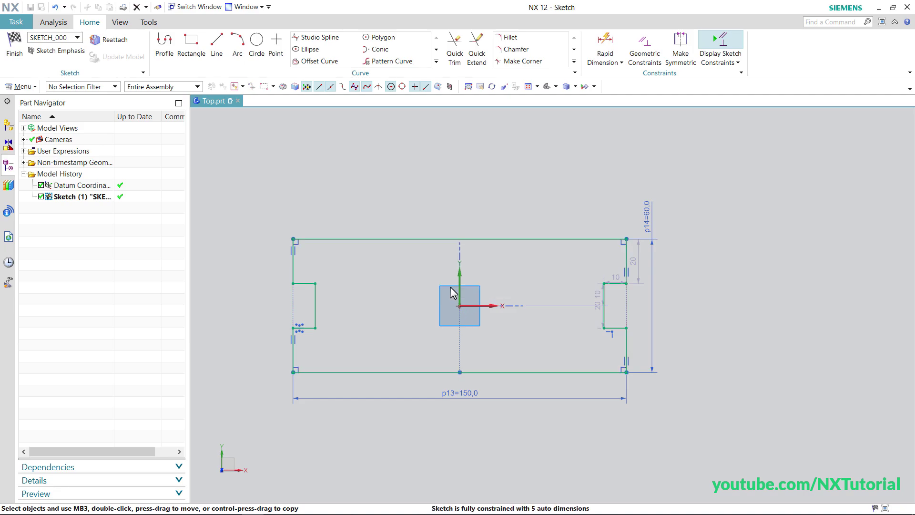
# Finish the sketch and extrude the notched profile from 0 to 10 mm, checking the thickness against the Top drawing
pyautogui.rightClick(499, 329)
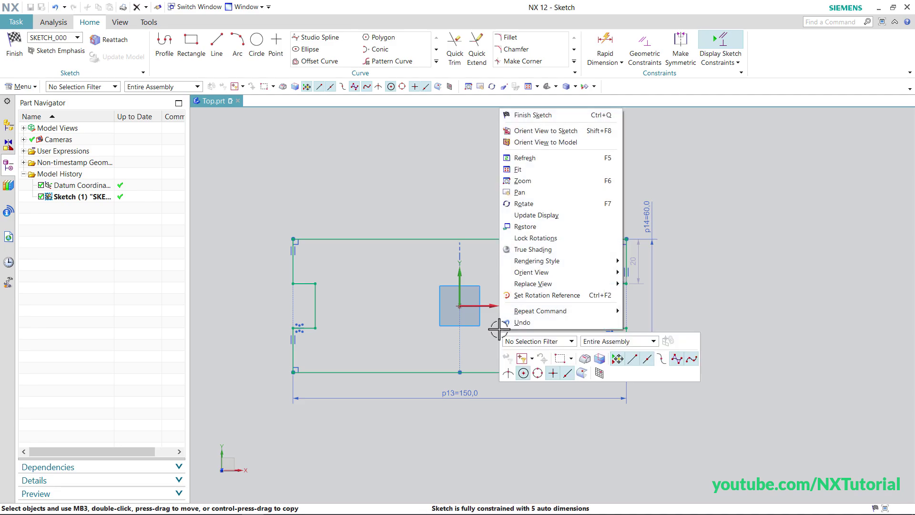
pyautogui.click(531, 116)
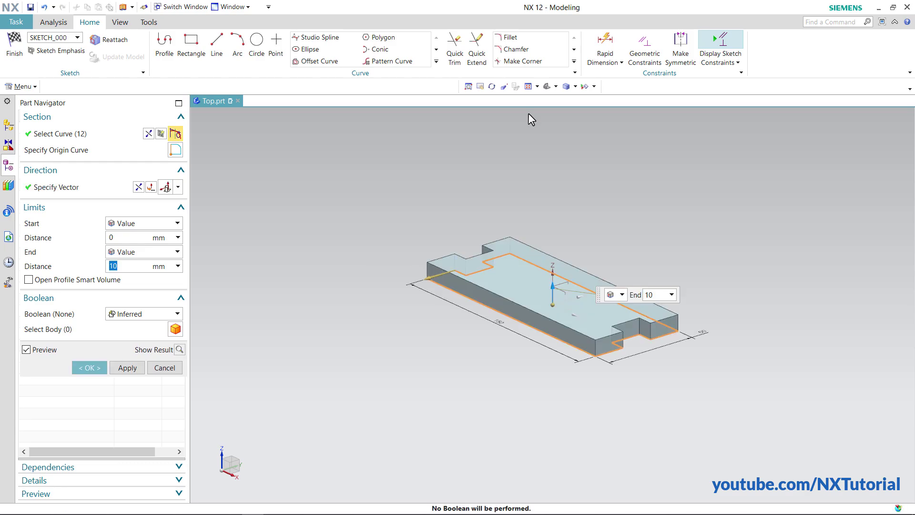
pyautogui.hotkey('alt', 'Tab')
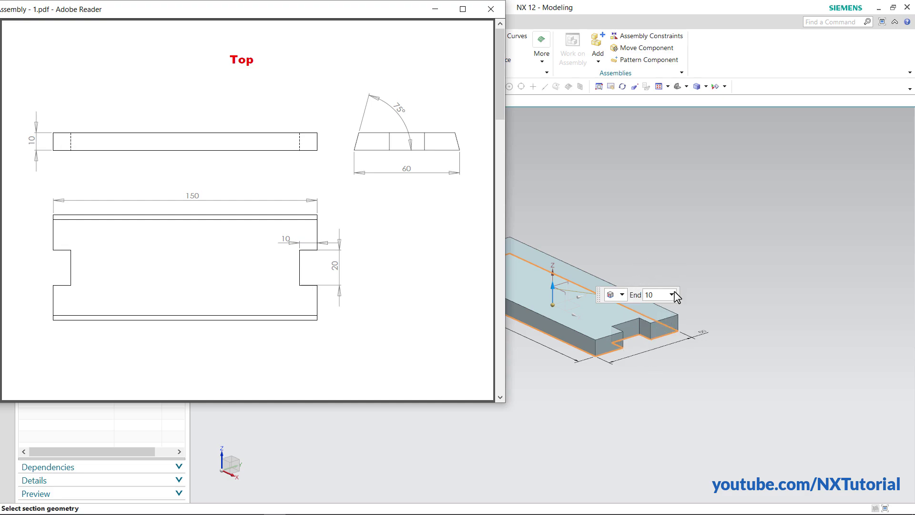
pyautogui.click(722, 70)
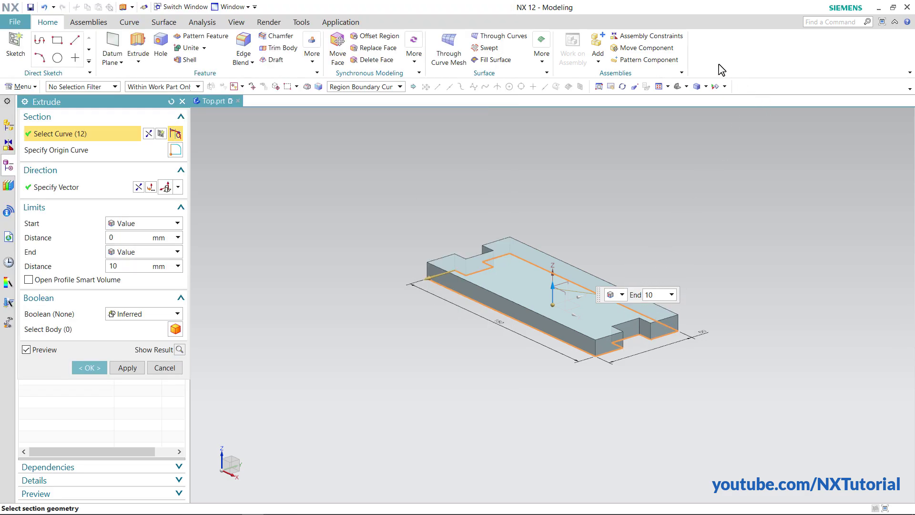
pyautogui.click(95, 367)
# Chamfer the front long top edge using Offset and Angle, 10 mm and 15°, with reversed direction, to match the drawing's 75° slope
pyautogui.hotkey('alt', 'Tab')
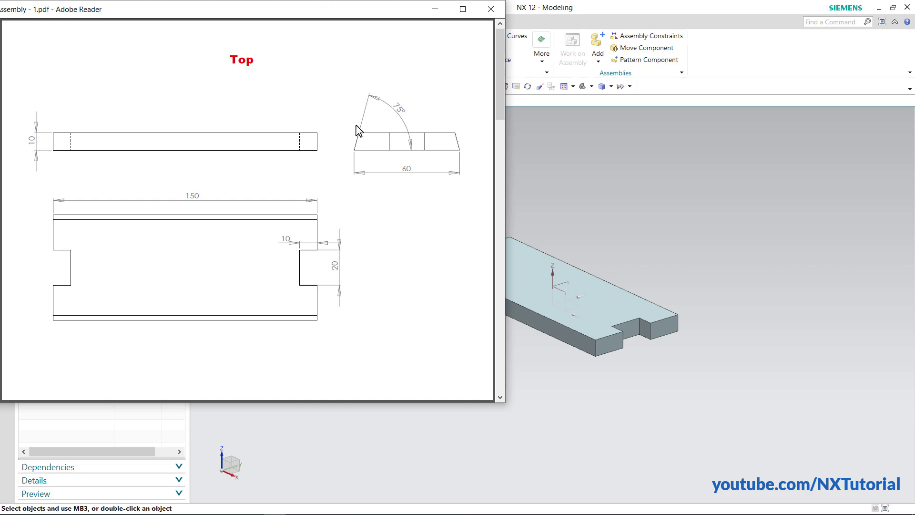
pyautogui.click(725, 87)
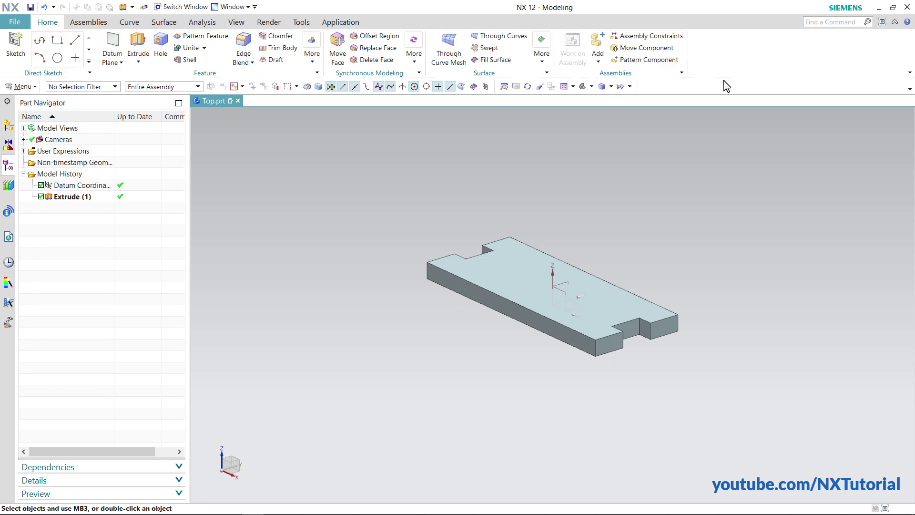
pyautogui.click(282, 36)
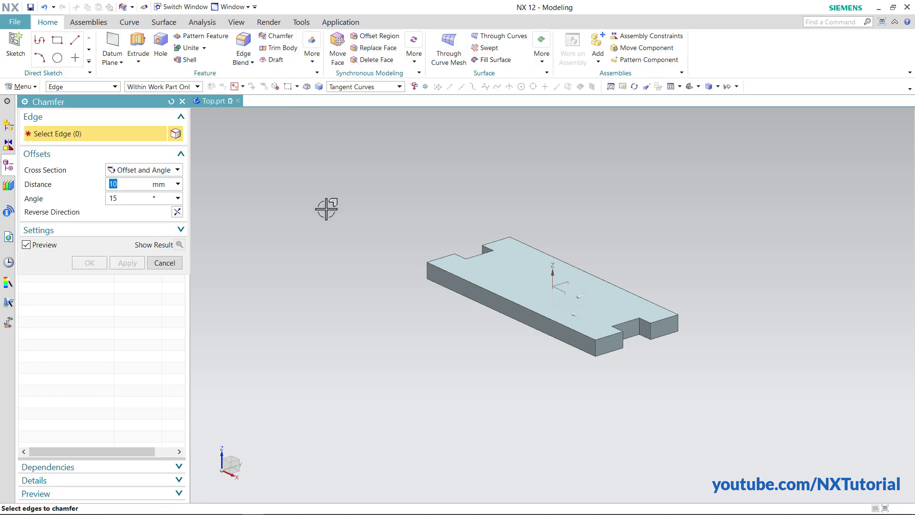
pyautogui.click(507, 299)
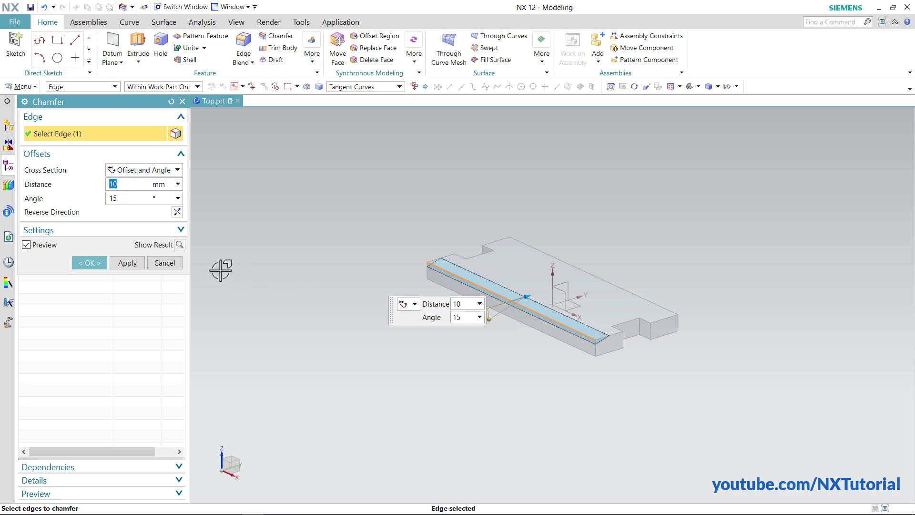
pyautogui.click(175, 214)
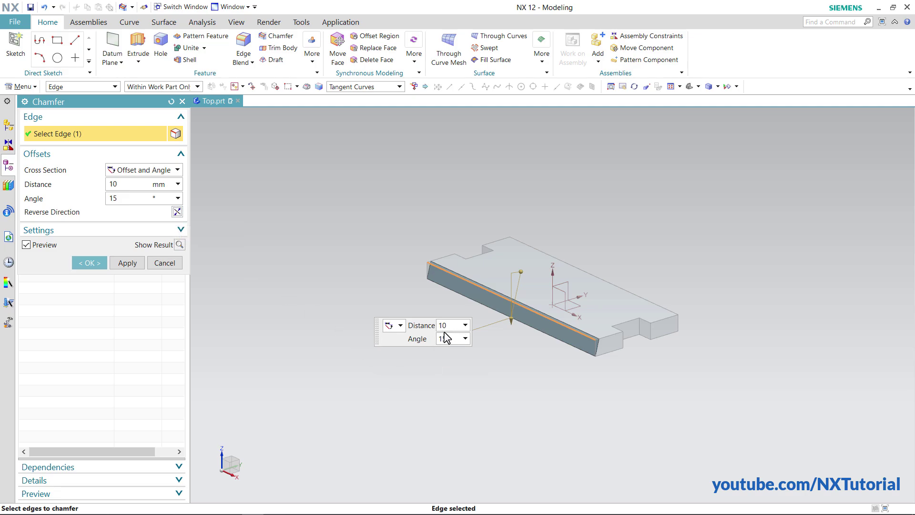
pyautogui.click(87, 264)
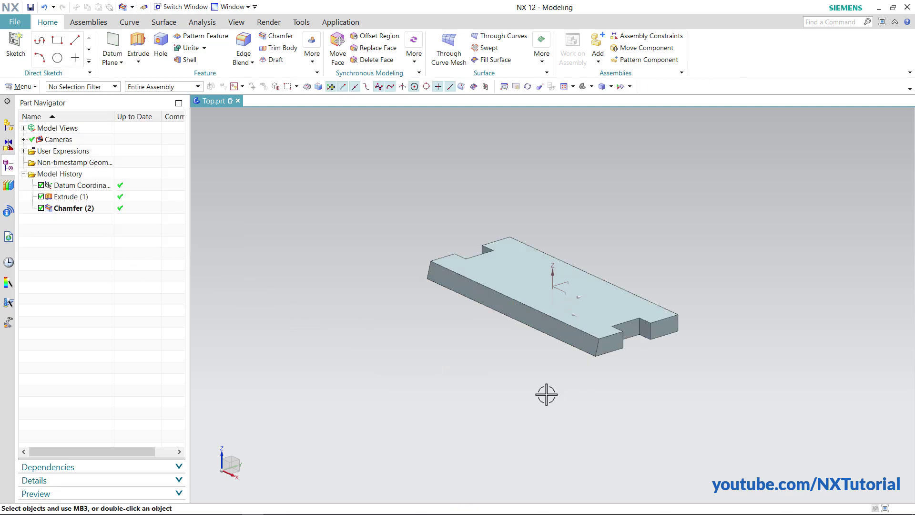
# Mirror the chamfer feature about the XZ plane of the datum coordinate system onto the opposite long side
pyautogui.moveTo(708, 298); pyautogui.dragTo(674, 336, button='middle')
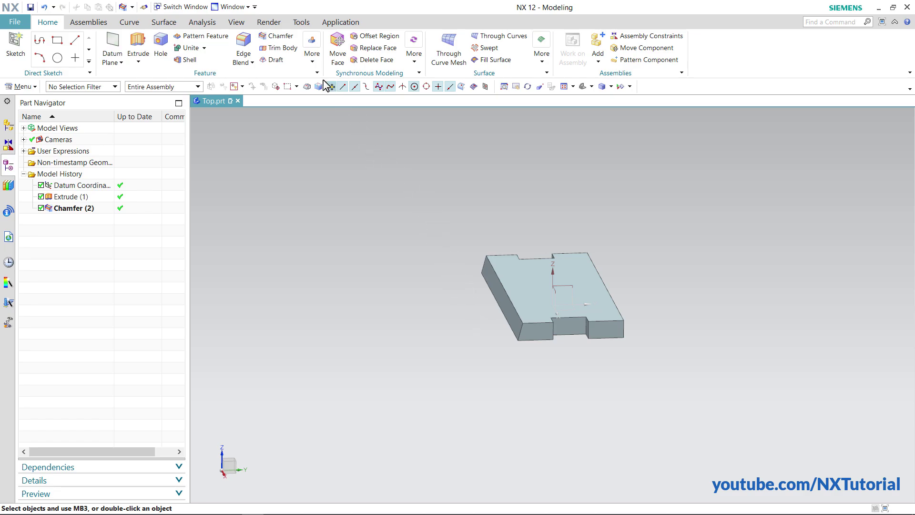
pyautogui.click(312, 66)
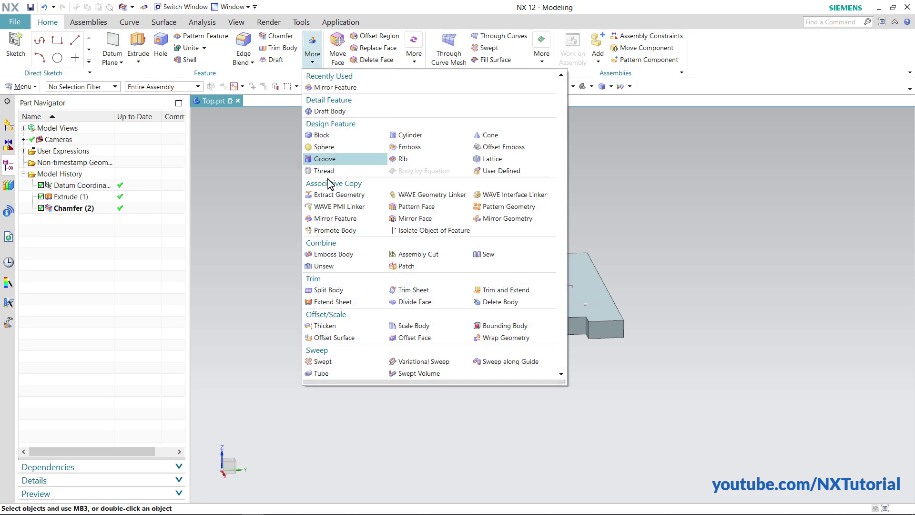
pyautogui.click(330, 220)
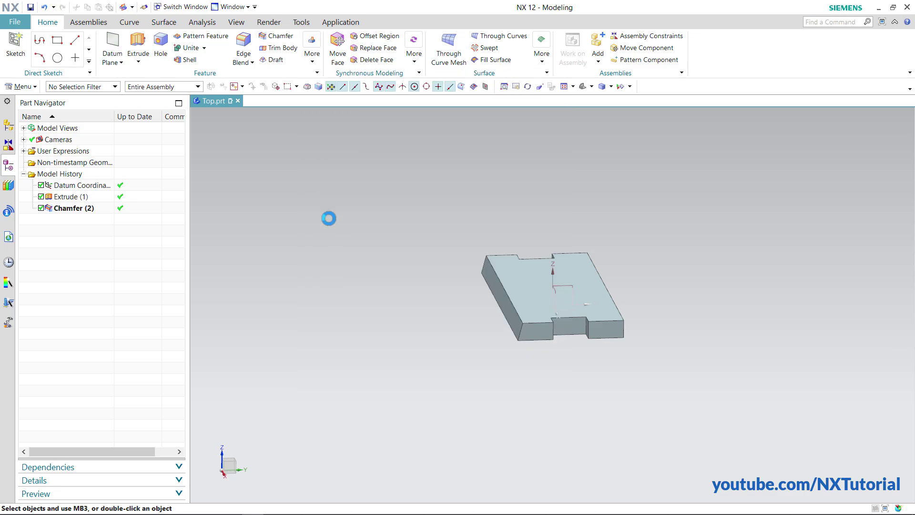
pyautogui.click(506, 309)
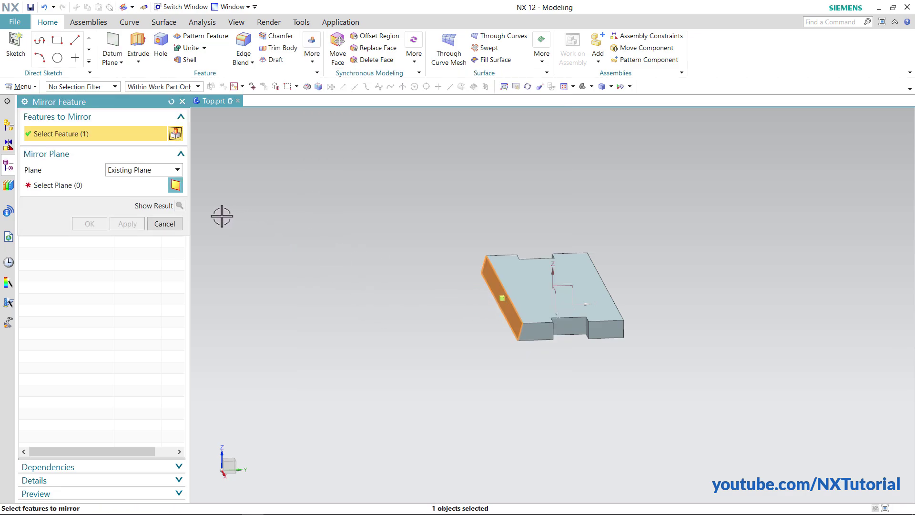
pyautogui.click(65, 188)
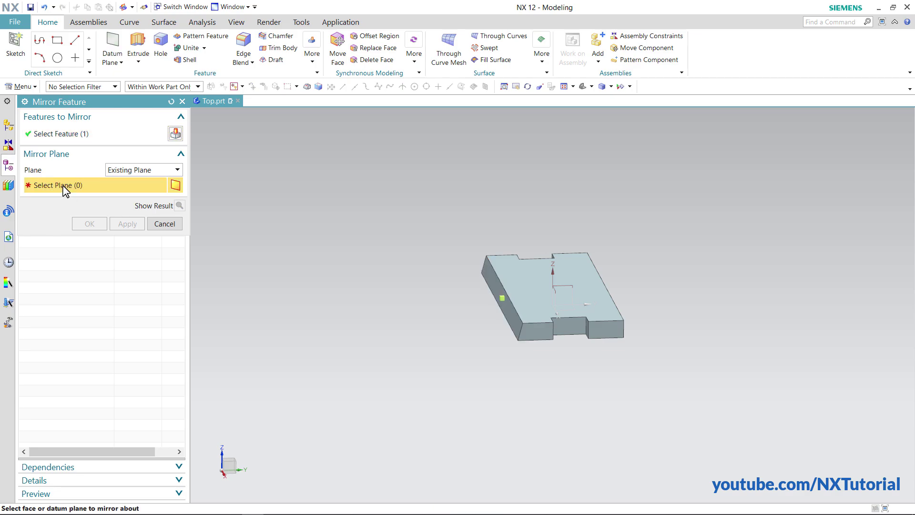
pyautogui.click(556, 297)
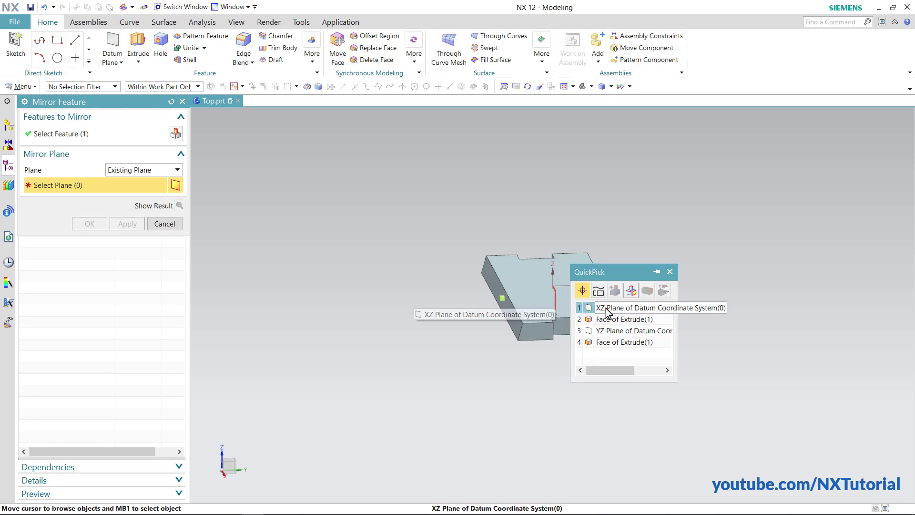
pyautogui.click(606, 309)
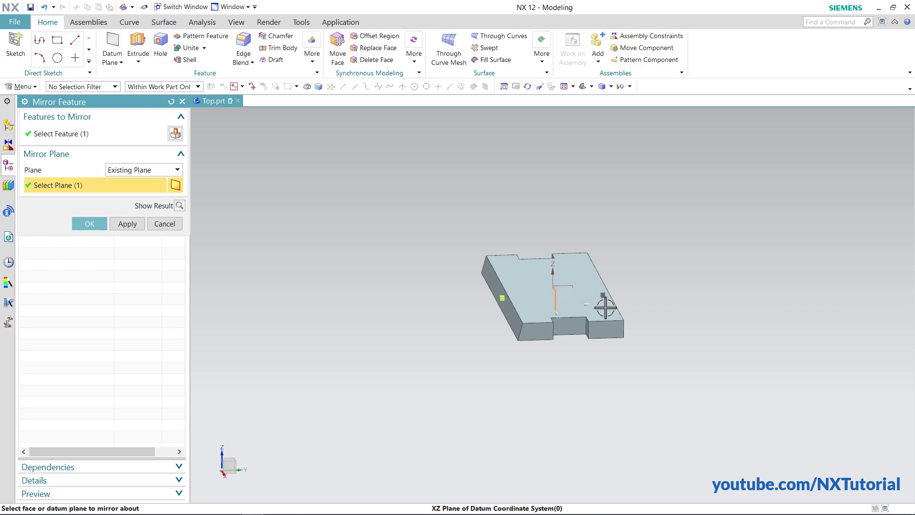
pyautogui.click(98, 235)
# Save the finished Top part and close it
pyautogui.moveTo(548, 393)
pyautogui.mouseDown(button='middle')
pyautogui.moveTo(533, 389)
pyautogui.moveTo(544, 382)
pyautogui.moveTo(542, 395)
pyautogui.mouseUp(button='middle')
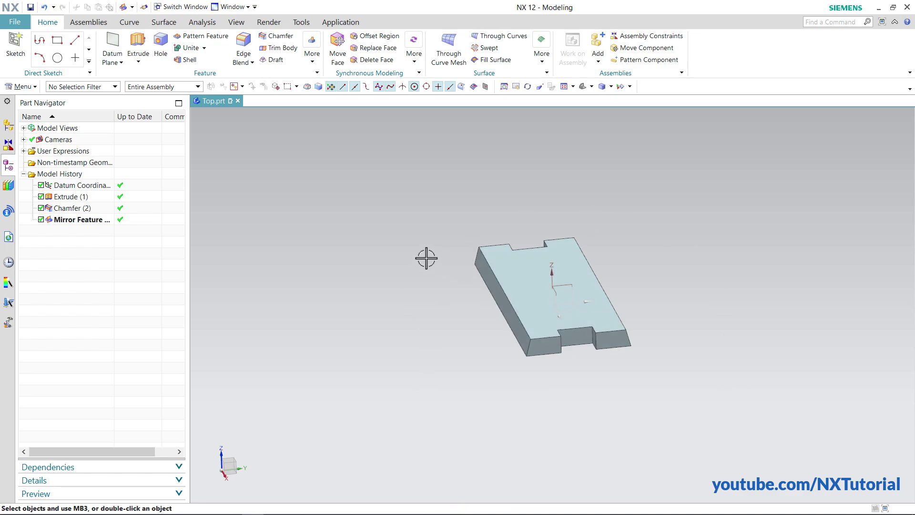
pyautogui.click(30, 7)
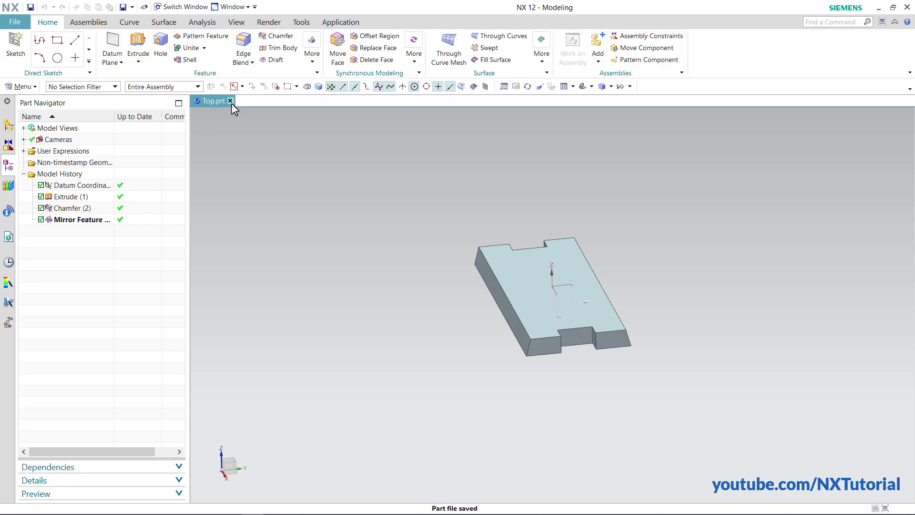
pyautogui.click(230, 101)
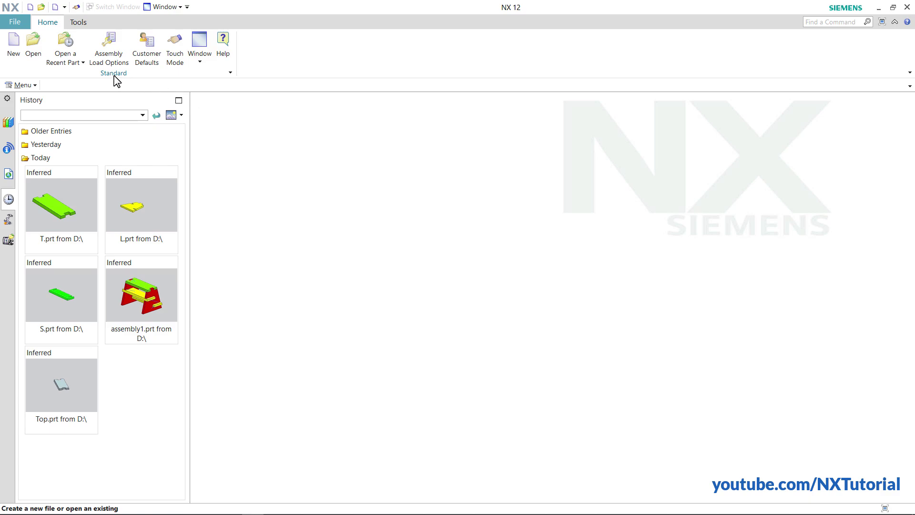
# Create a new millimetre Model part named Leg in D:\, consulting the Leg page of the PDF drawing
pyautogui.click(15, 57)
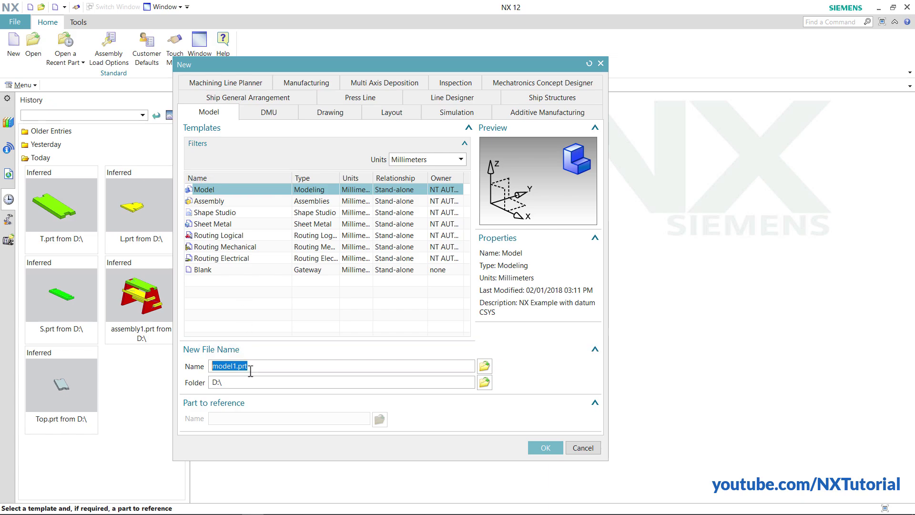
pyautogui.hotkey('alt', 'Tab')
pyautogui.scroll(-2, 252, 369)
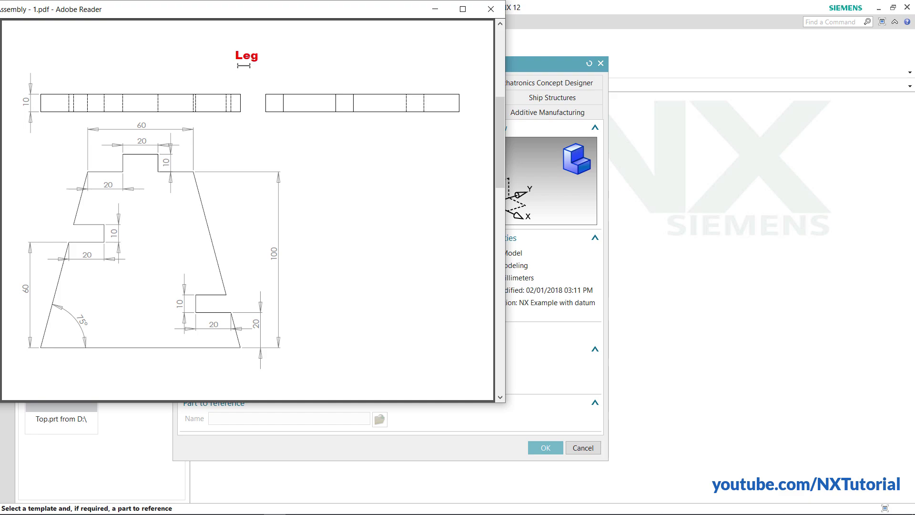
pyautogui.click(577, 378)
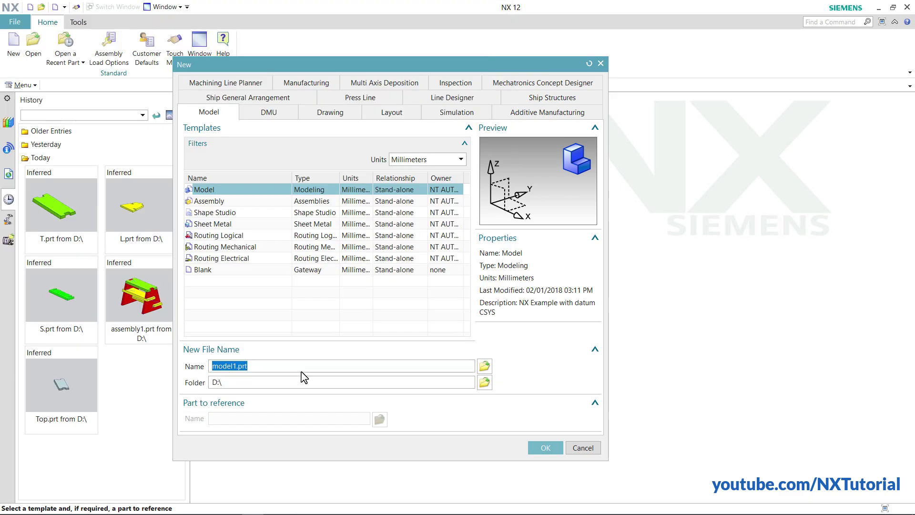
pyautogui.write('Leg')
pyautogui.click(548, 450)
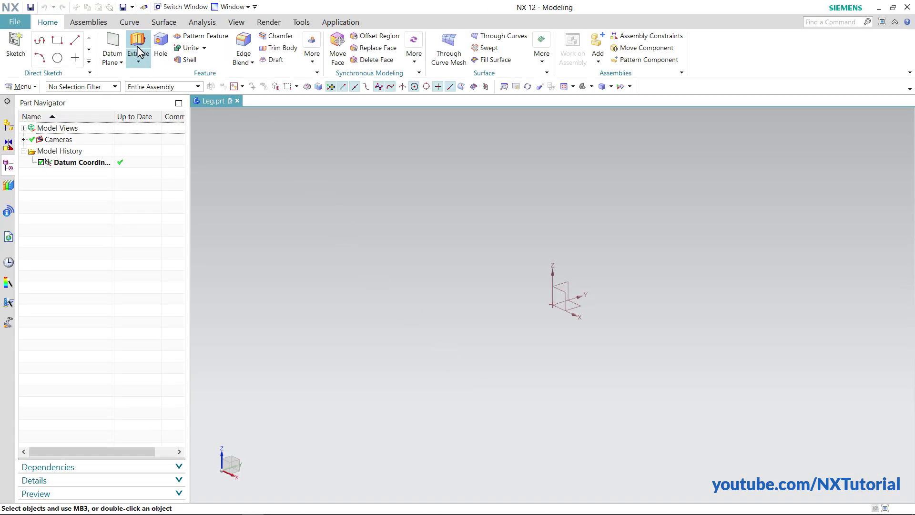
# Start an Extrude with a new section sketch on the inferred XY plane
pyautogui.click(137, 48)
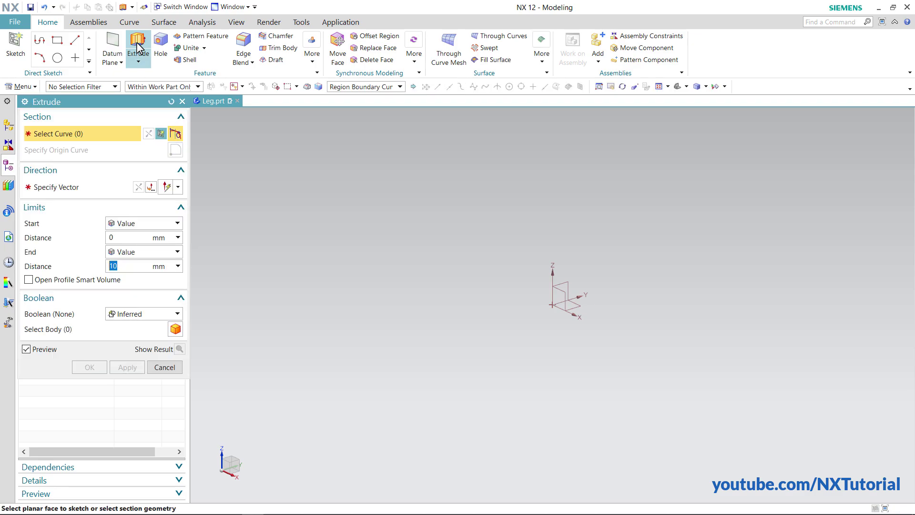
pyautogui.click(162, 135)
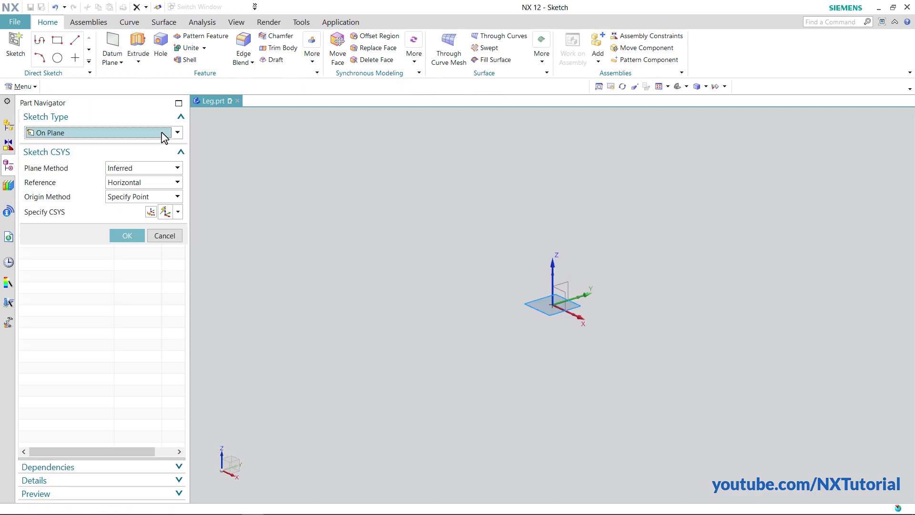
pyautogui.click(128, 237)
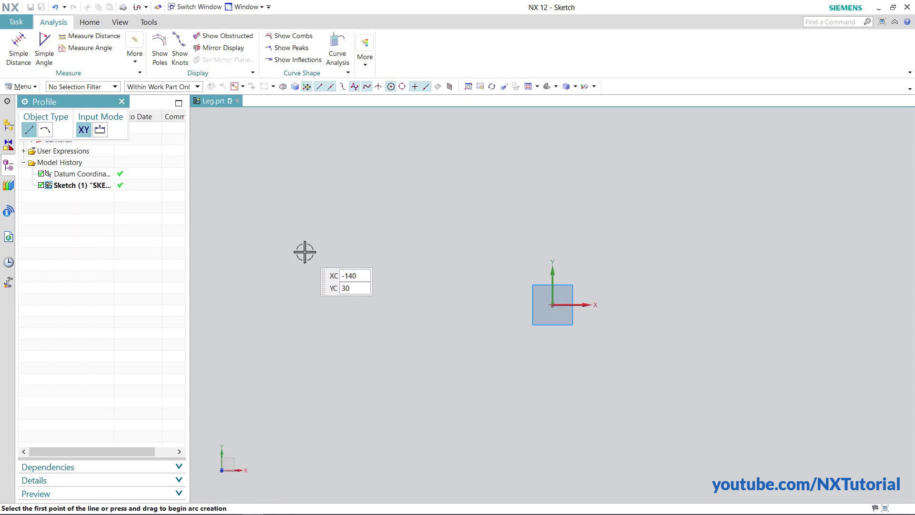
pyautogui.click(90, 21)
# Following the Leg drawing, sketch profile lines from the origin: 10 mm to the left, 10 mm down, and 20 mm to the left
pyautogui.hotkey('alt', 'Tab')
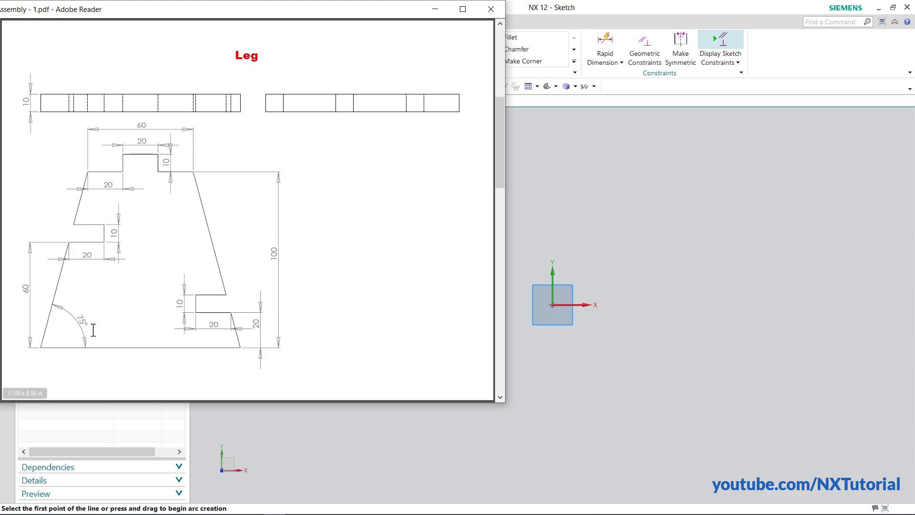
pyautogui.click(619, 93)
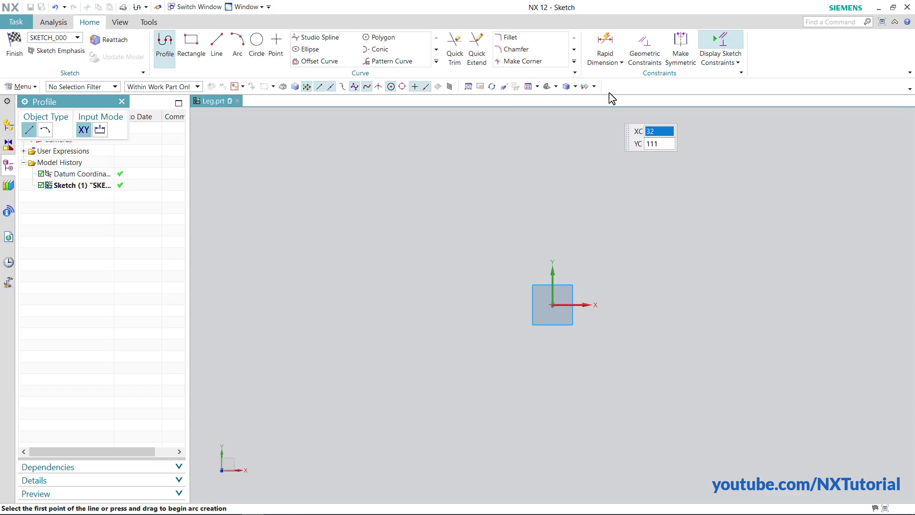
pyautogui.click(552, 305)
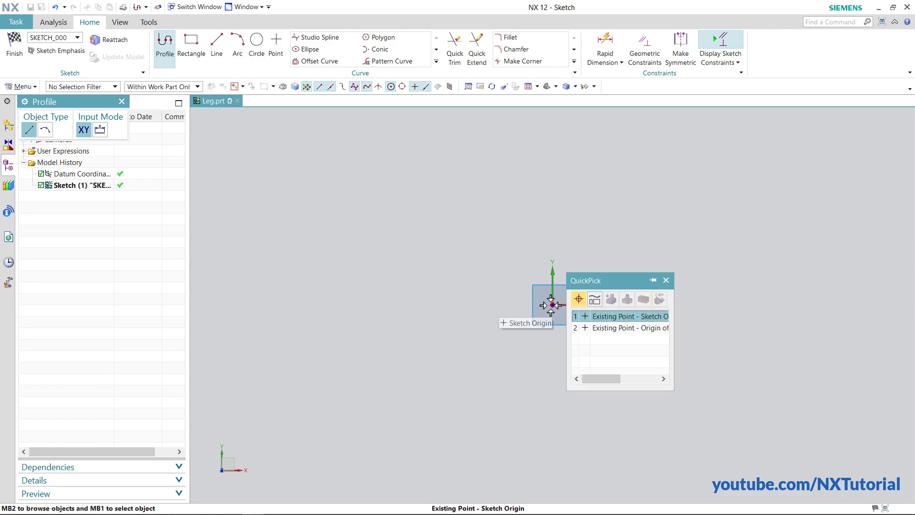
pyautogui.click(613, 320)
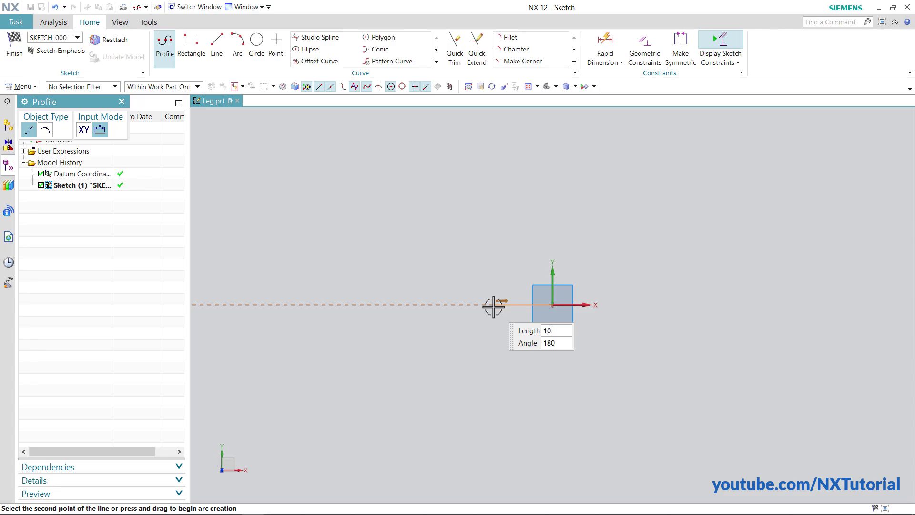
pyautogui.press('Tab')
pyautogui.press('Return')
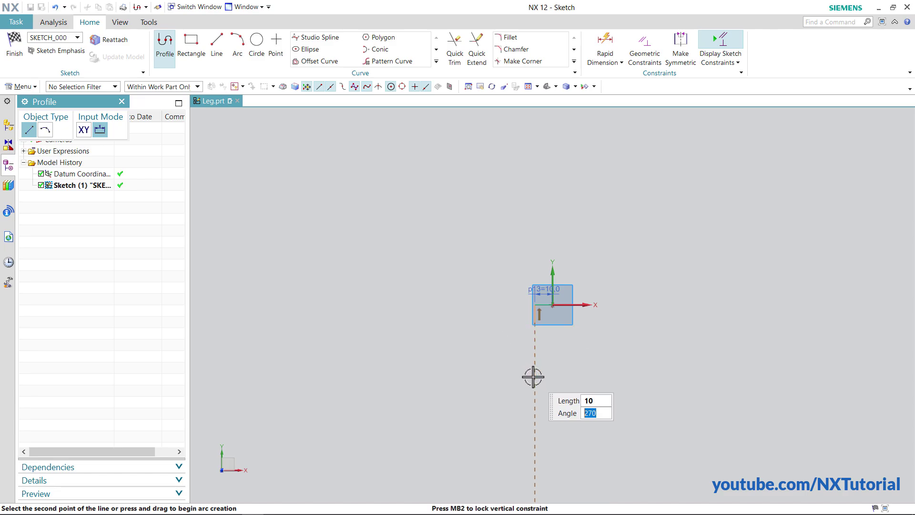
pyautogui.press('Return')
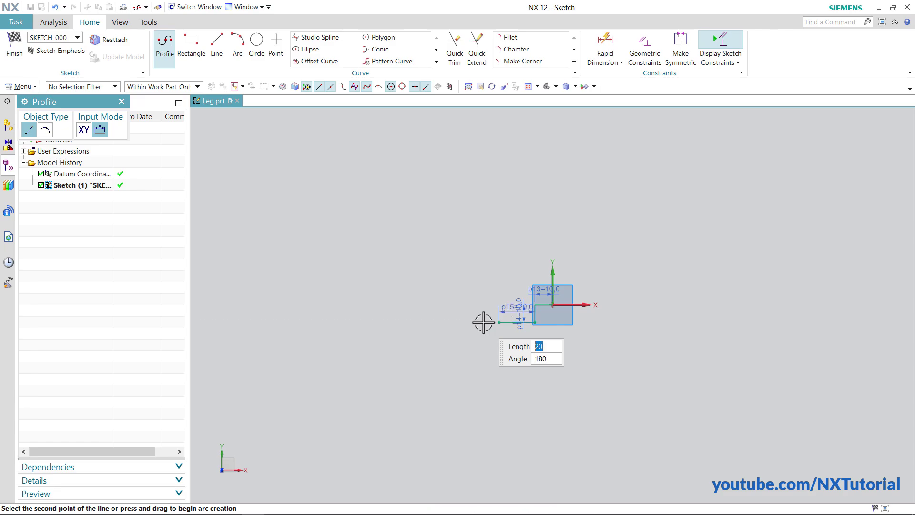
pyautogui.press('Return')
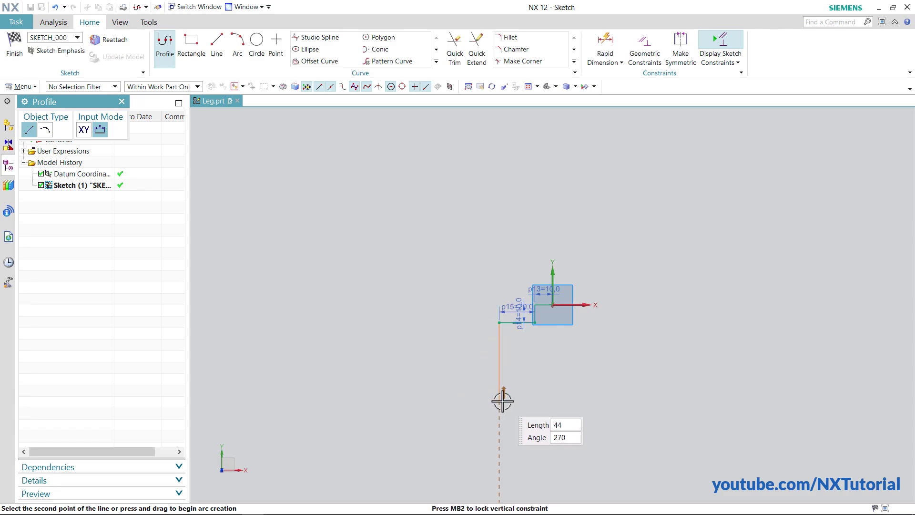
# Continue the profile with a slanted side about 93 mm long and a horizontal base line about 60 mm long ending below the origin
pyautogui.moveTo(494, 405)
pyautogui.keyDown('shift'); pyautogui.mouseDown(button='middle')
pyautogui.moveTo(442, 333)
pyautogui.moveTo(421, 284)
pyautogui.mouseUp(button='middle'); pyautogui.keyUp('shift')
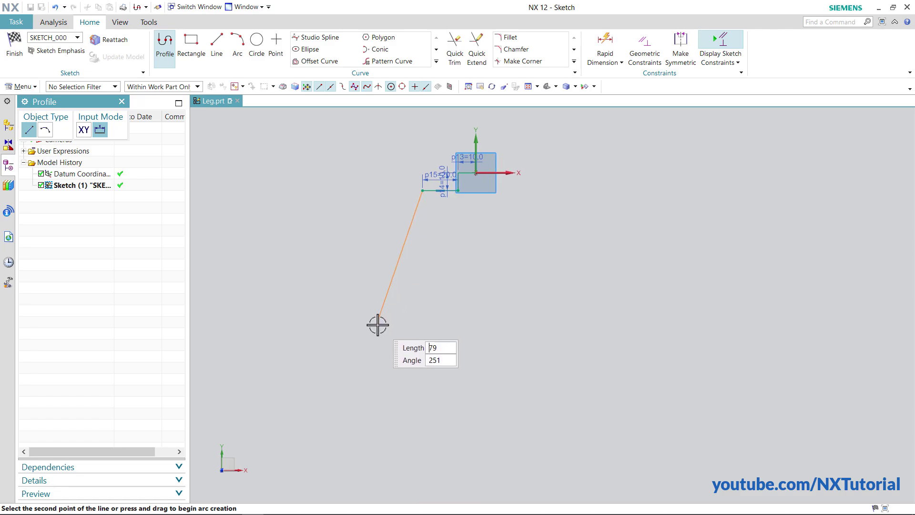
pyautogui.click(369, 347)
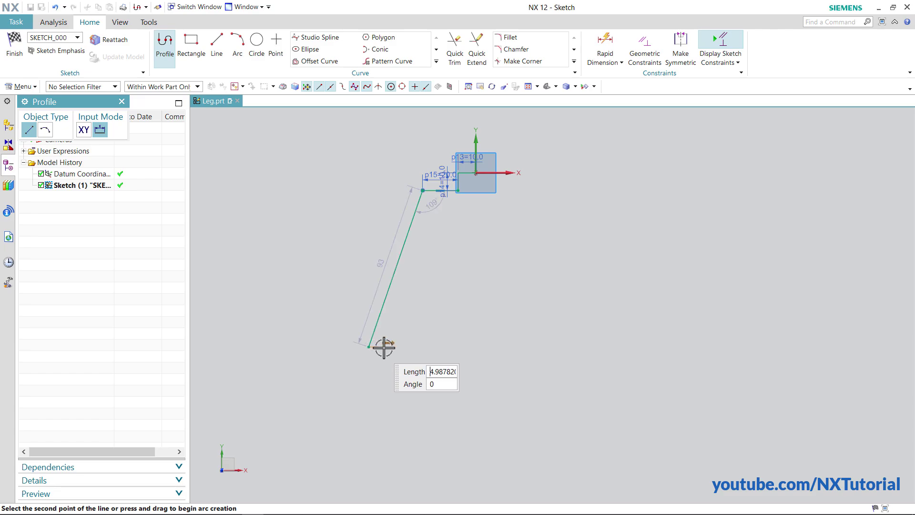
pyautogui.rightClick(510, 302)
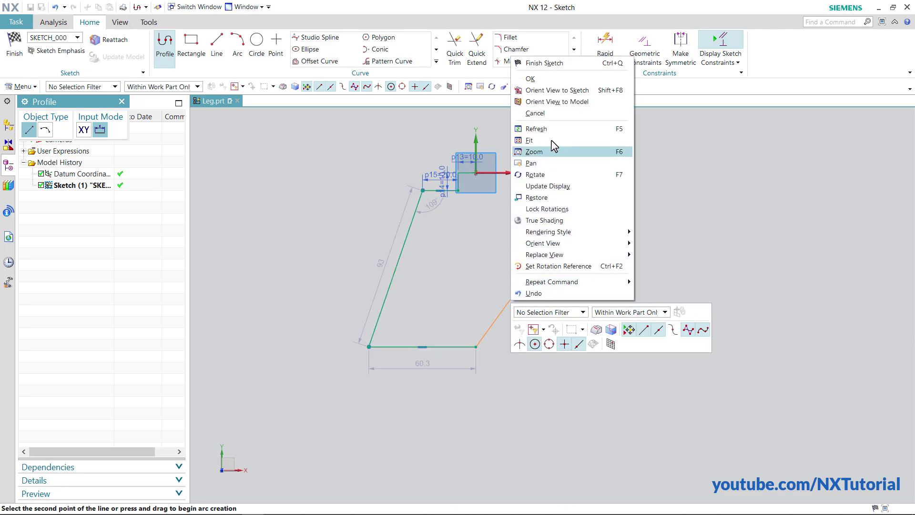
pyautogui.click(535, 112)
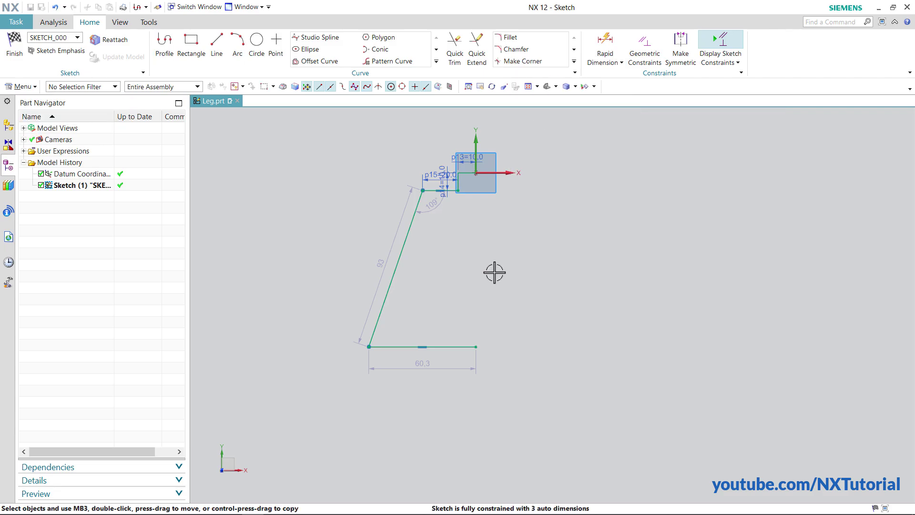
# Following the Leg drawing, dimension the vertical distance between the 20 mm shoulder line and the base line as 100 mm
pyautogui.hotkey('alt', 'Tab')
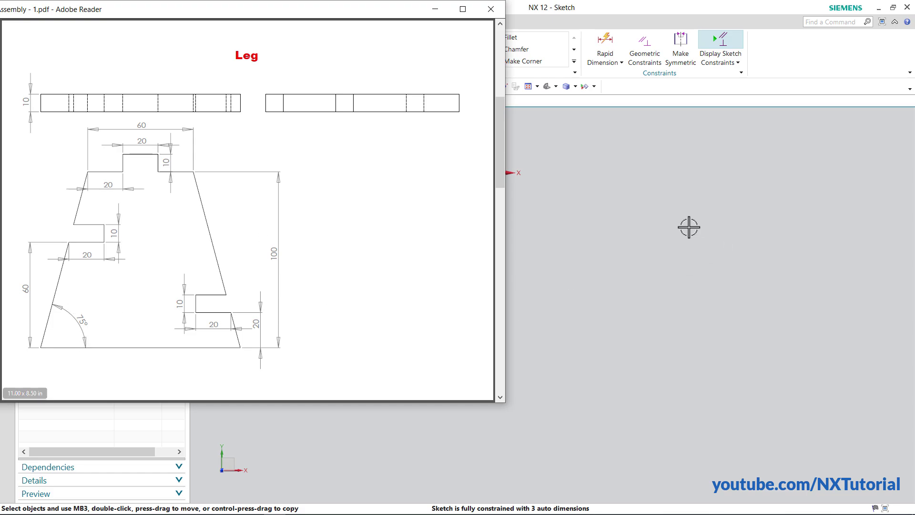
pyautogui.click(633, 102)
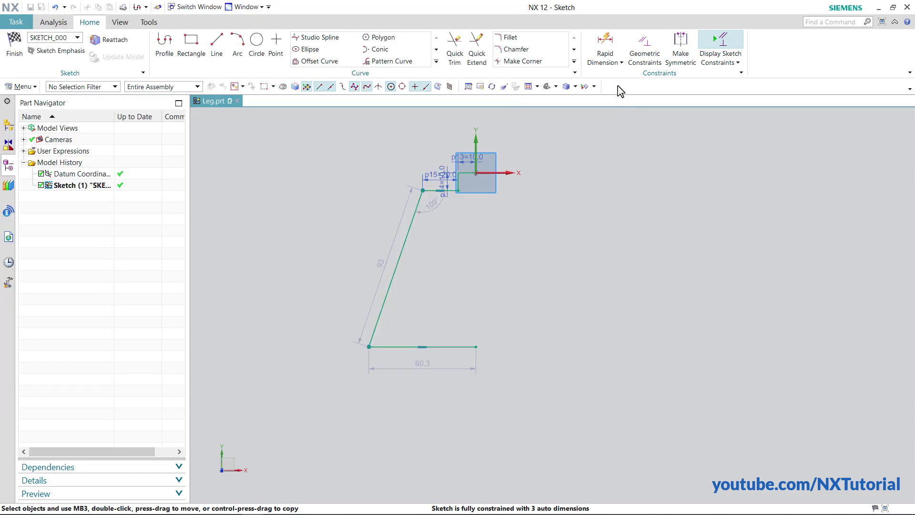
pyautogui.click(605, 42)
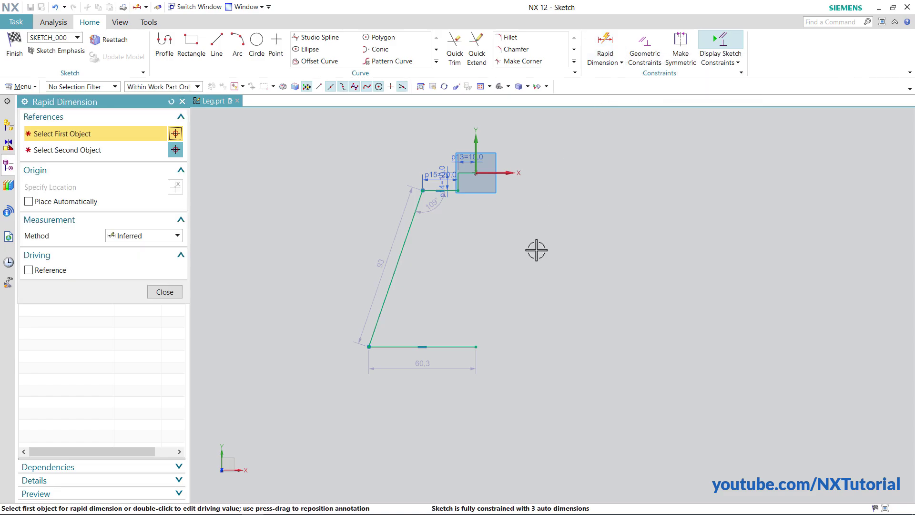
pyautogui.click(433, 191)
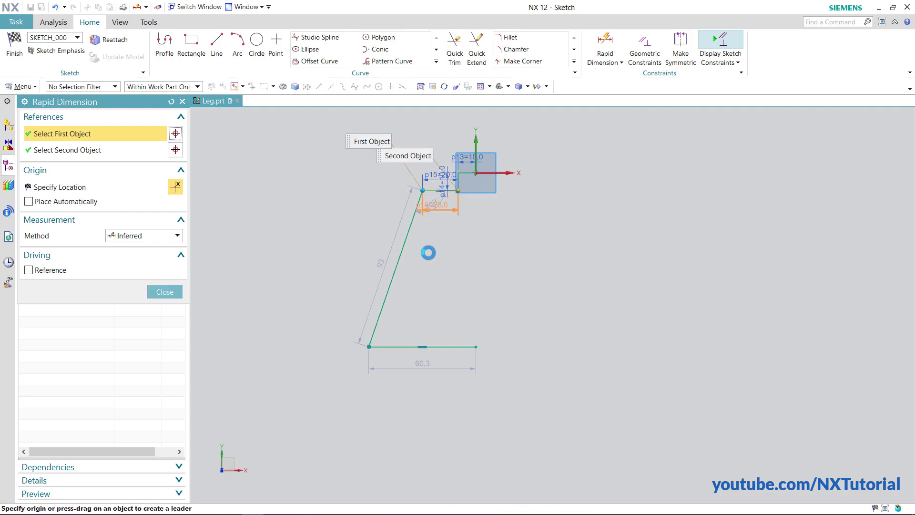
pyautogui.click(447, 346)
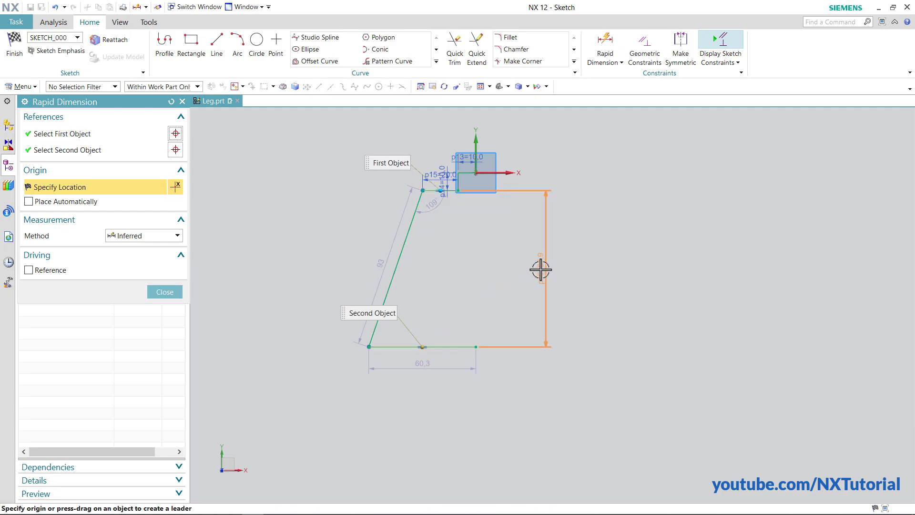
pyautogui.click(541, 270)
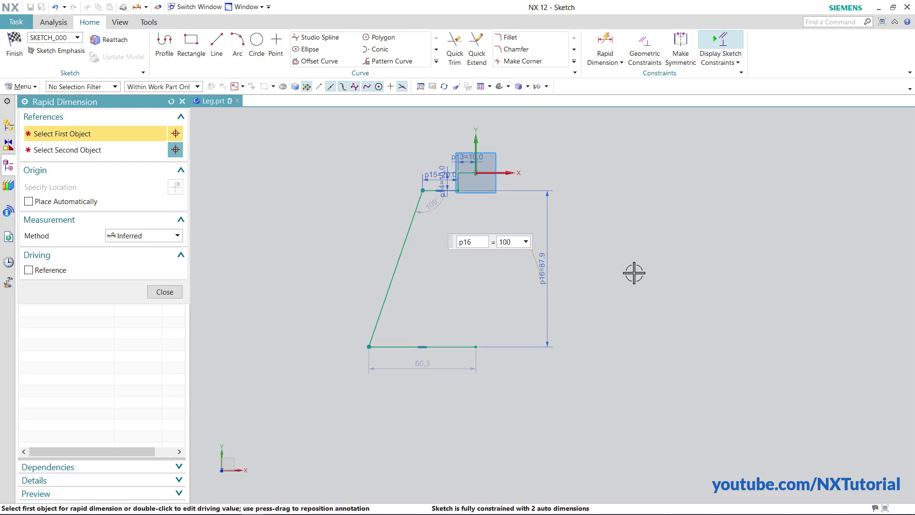
pyautogui.press('Return')
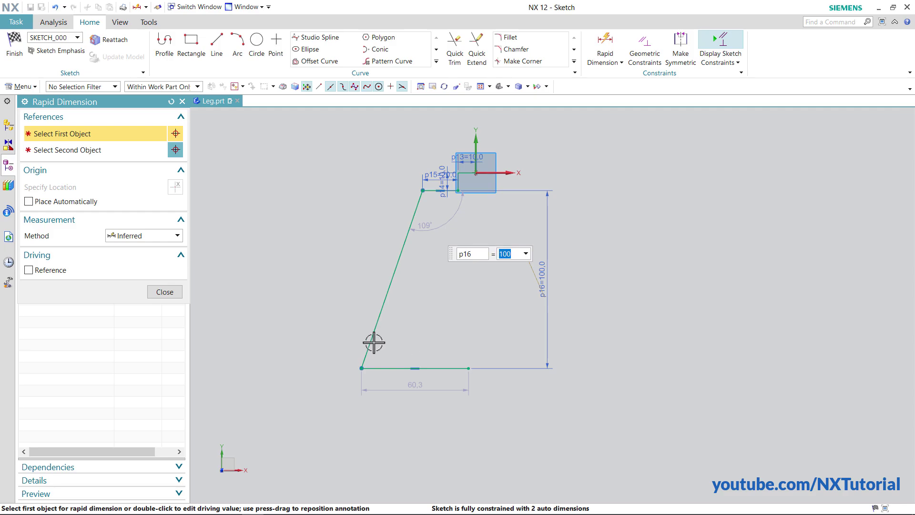
# Dimension the angle between the slanted side and the base line as 75 degrees and finish dimensioning
pyautogui.click(370, 344)
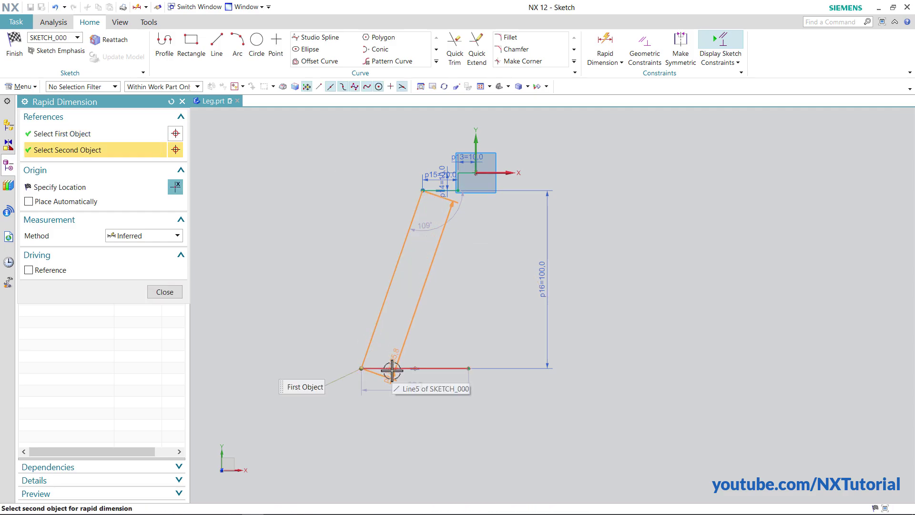
pyautogui.click(393, 368)
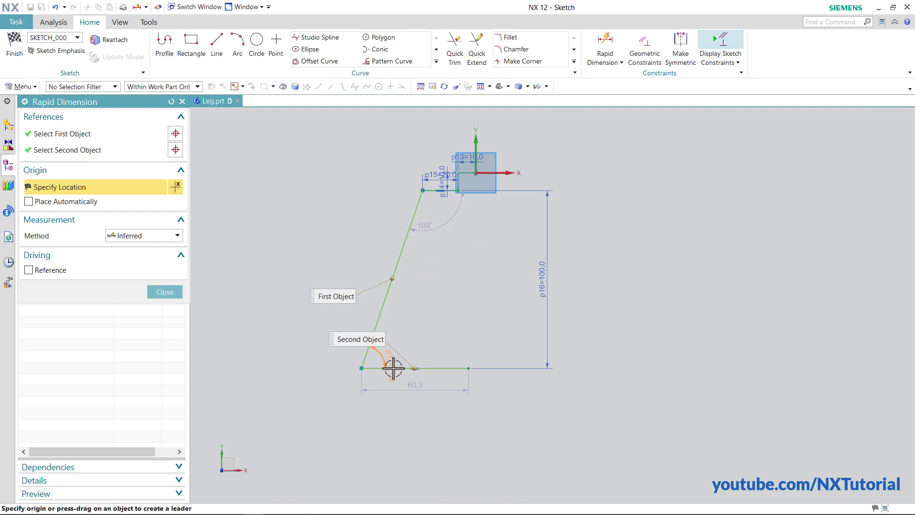
pyautogui.click(406, 337)
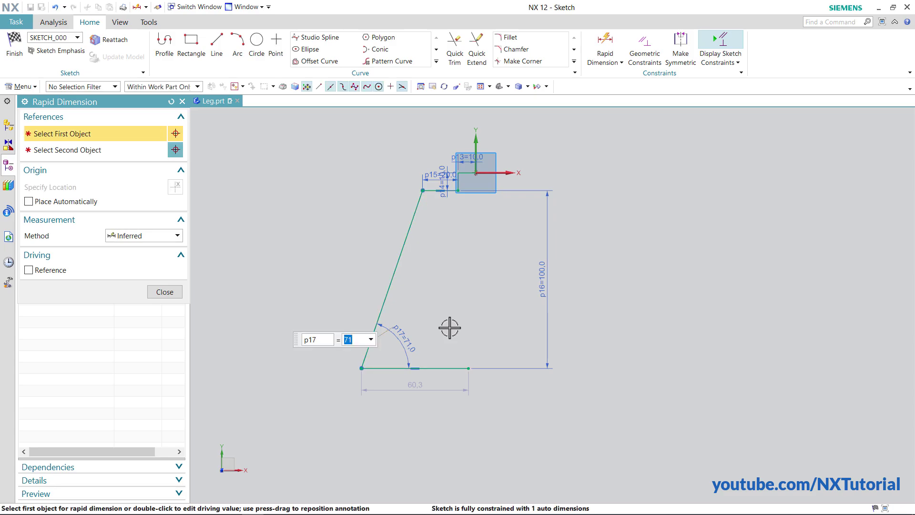
pyautogui.write('75')
pyautogui.press('Return')
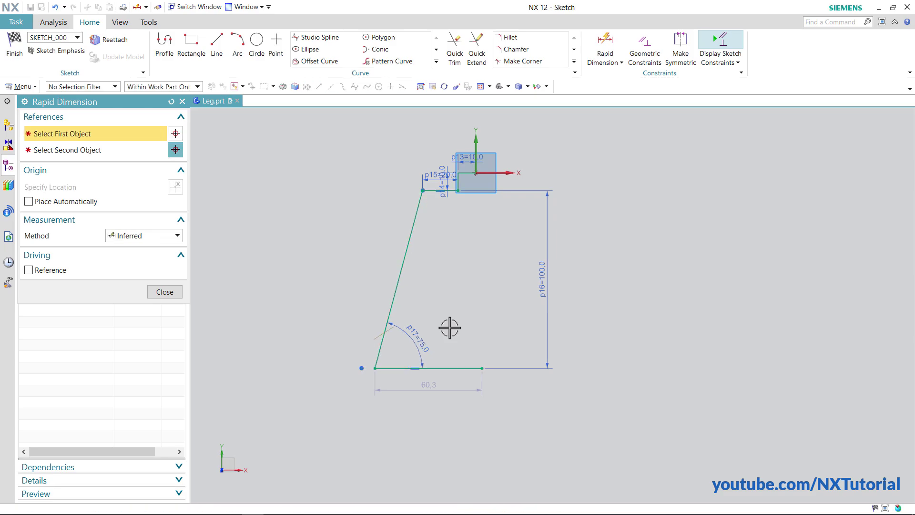
pyautogui.click(164, 292)
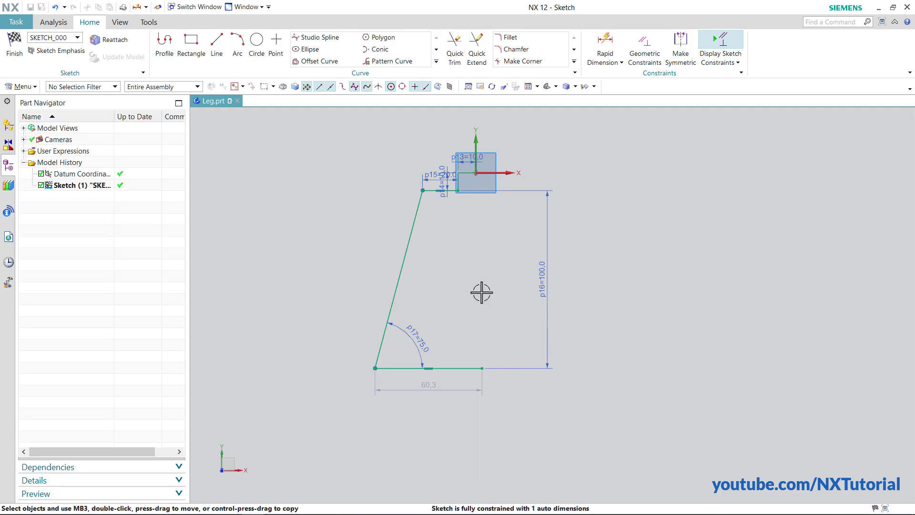
# Constrain the free endpoint of the base line onto the sketch's vertical axis with Point on Curve
pyautogui.click(476, 140)
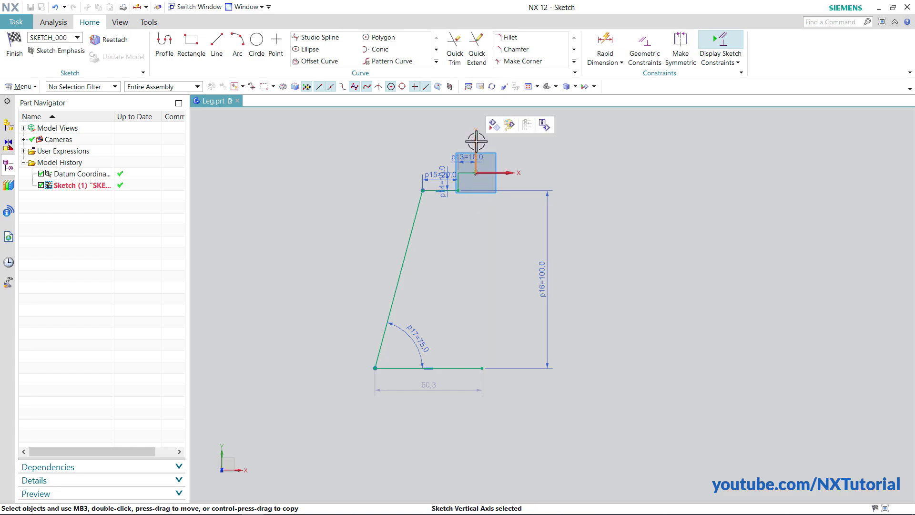
pyautogui.click(481, 368)
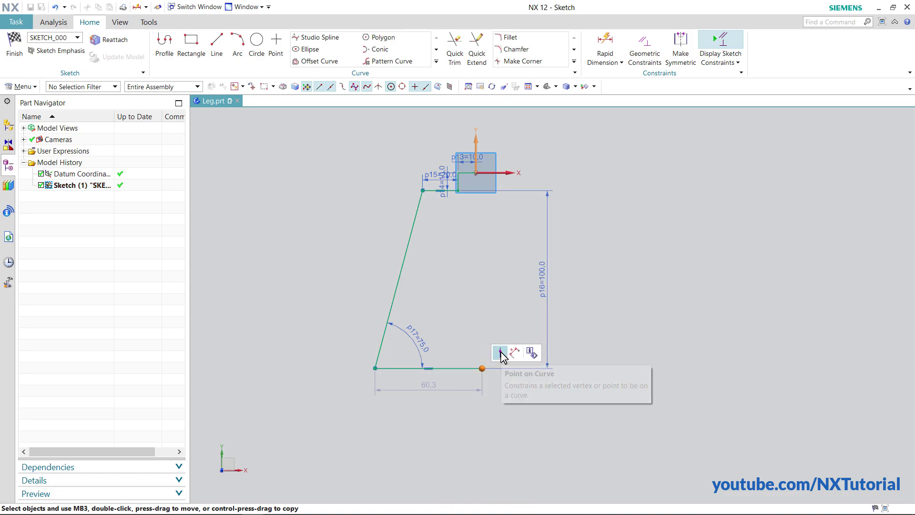
pyautogui.click(500, 355)
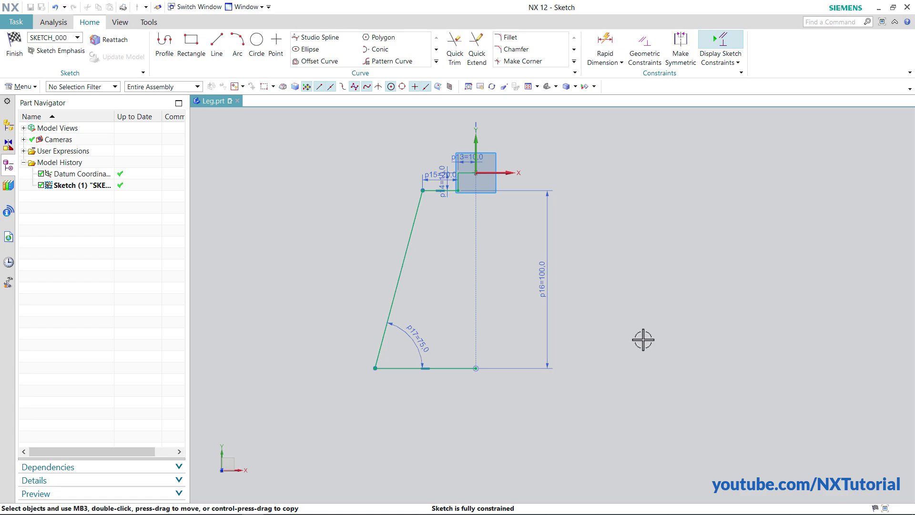
# Mirror the connected half-profile curves about the sketch's vertical axis, using the Connected Curves selection rule
pyautogui.click(436, 62)
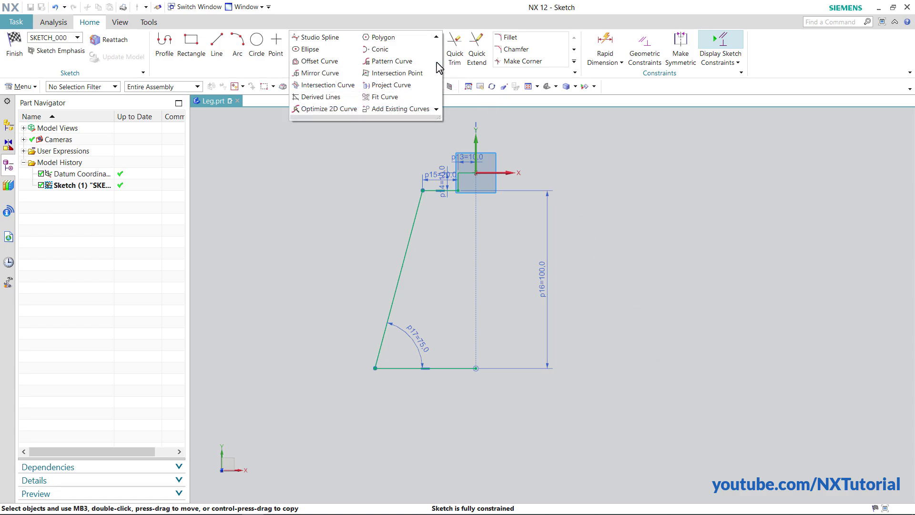
pyautogui.click(317, 77)
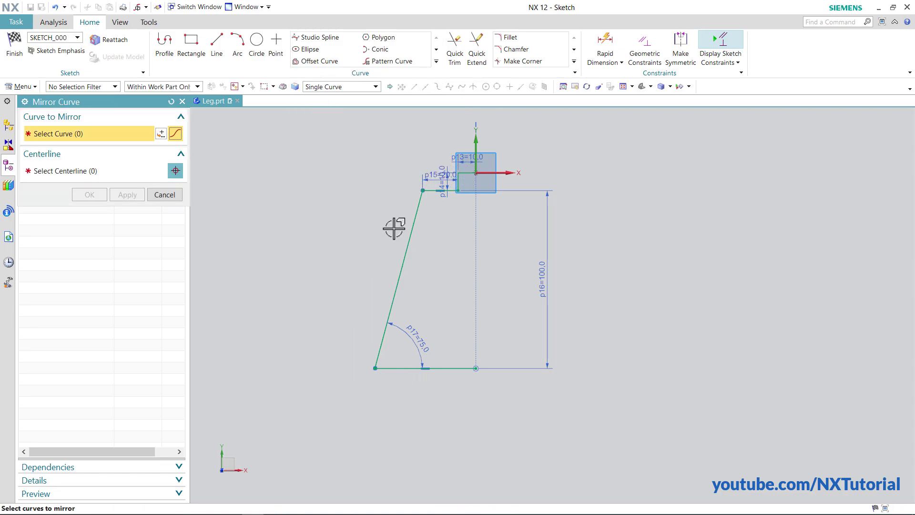
pyautogui.click(341, 90)
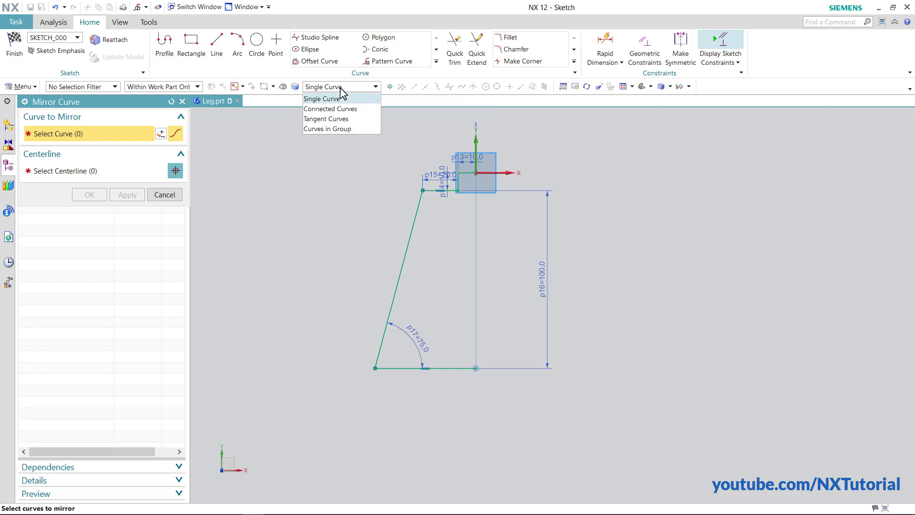
pyautogui.click(344, 109)
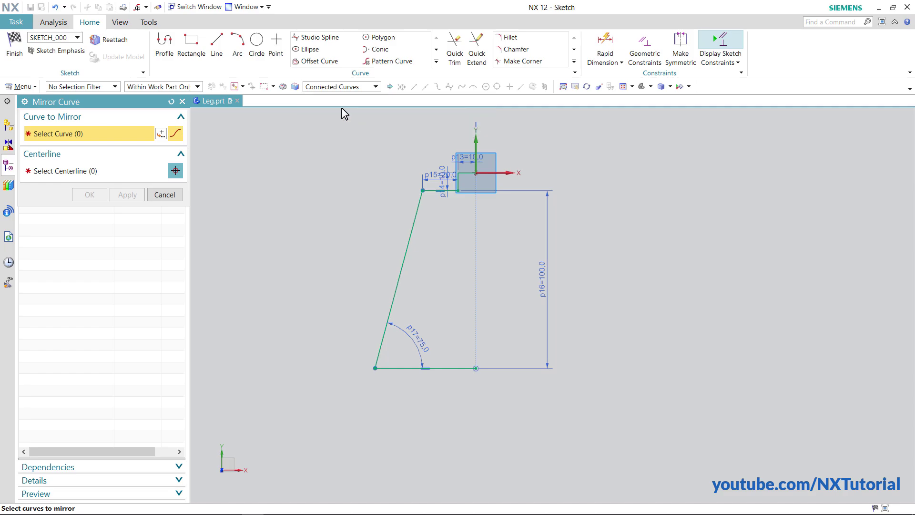
pyautogui.click(410, 236)
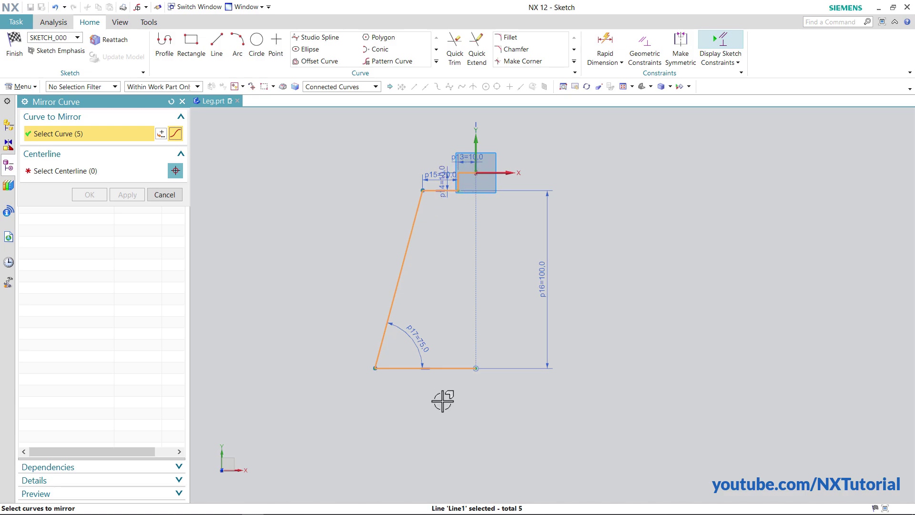
pyautogui.click(58, 171)
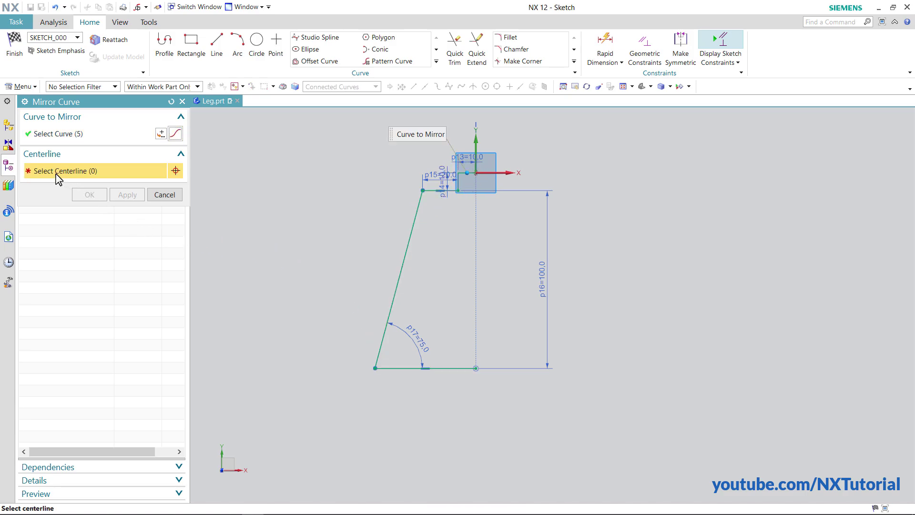
pyautogui.click(475, 143)
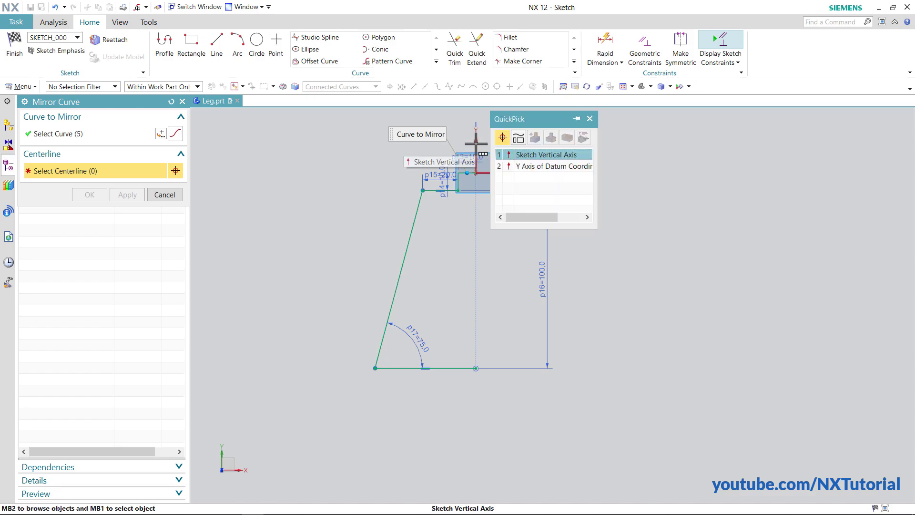
pyautogui.click(554, 157)
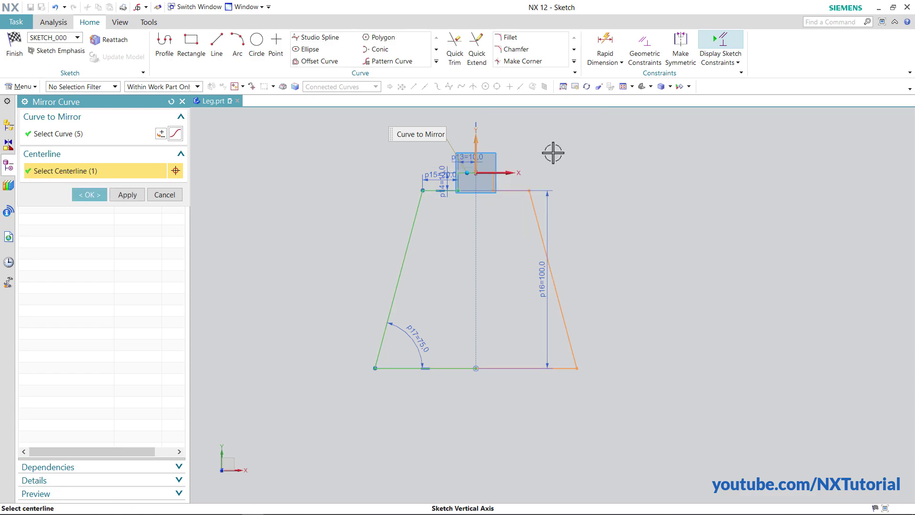
pyautogui.click(90, 194)
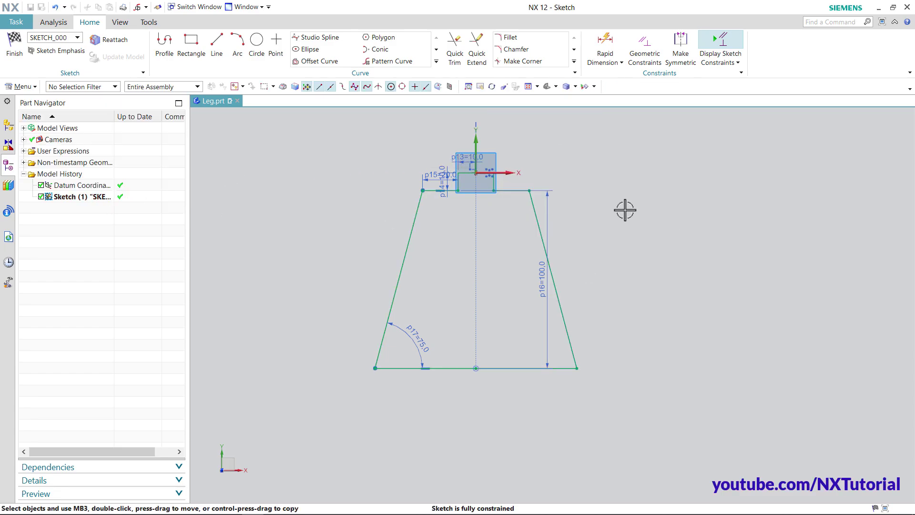
# Following the Leg drawing, sketch a notch from the left slanted side: 20 mm right, 10 mm up, and about 21 mm left past the edge
pyautogui.scroll(2, 426, 206)
pyautogui.scroll(1, 425, 206)
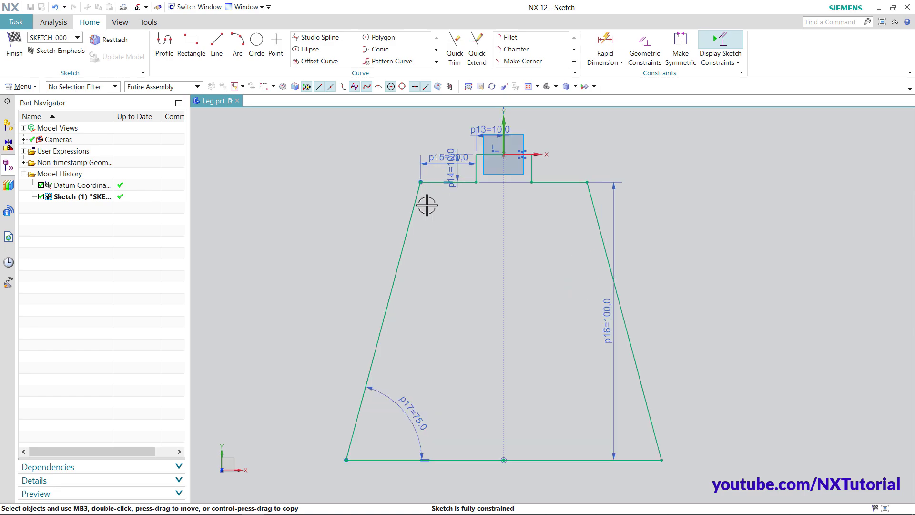
pyautogui.hotkey('alt', 'Tab')
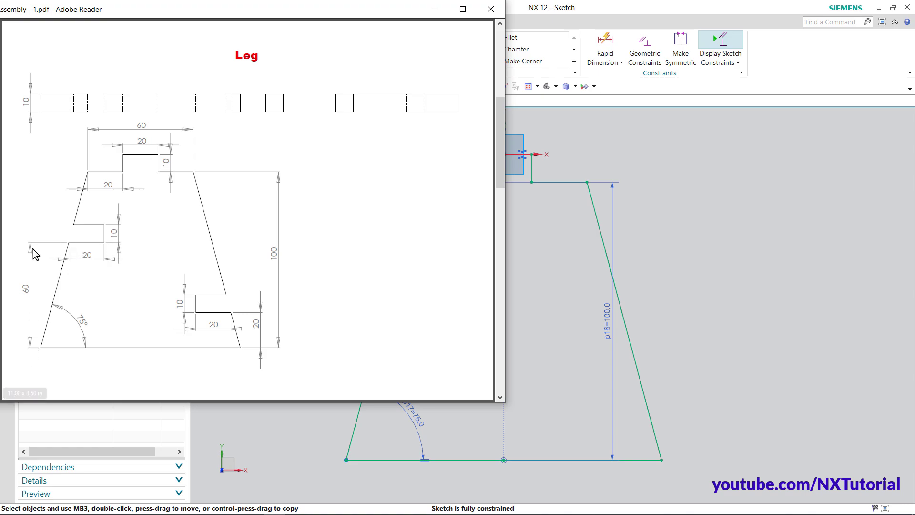
pyautogui.click(653, 100)
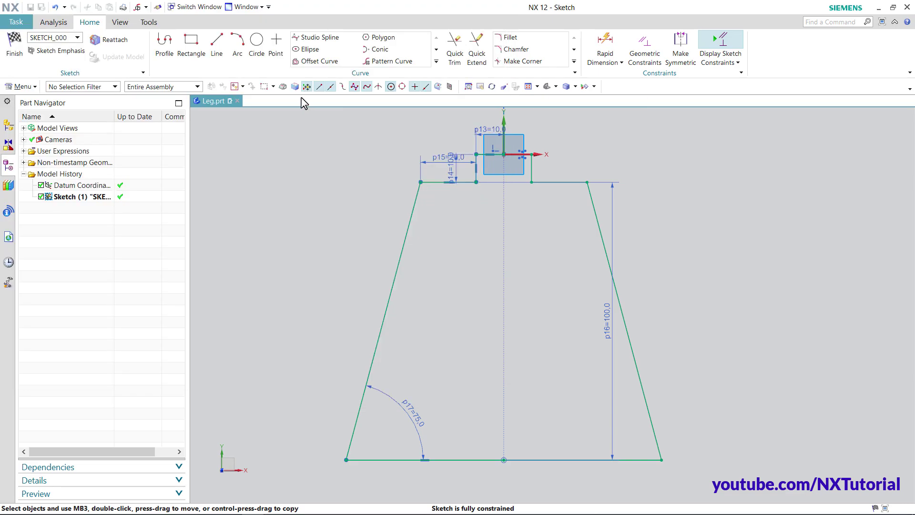
pyautogui.click(165, 50)
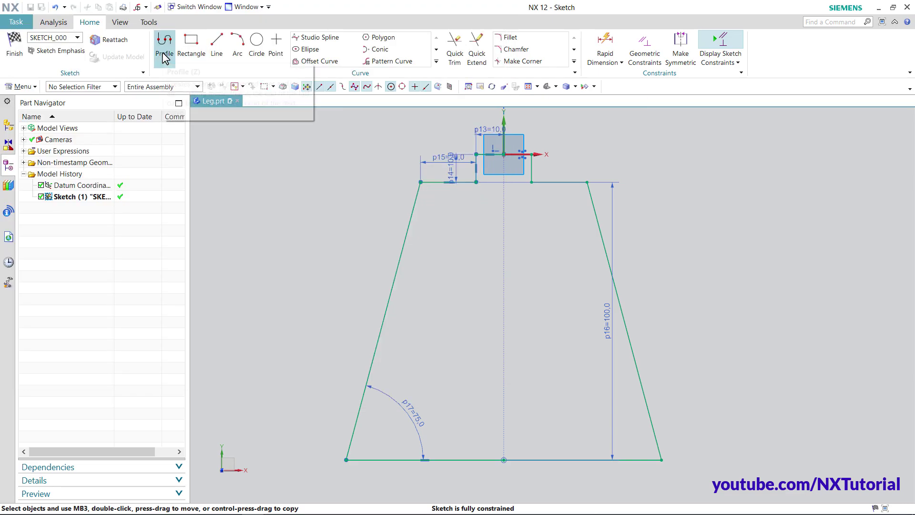
pyautogui.click(386, 309)
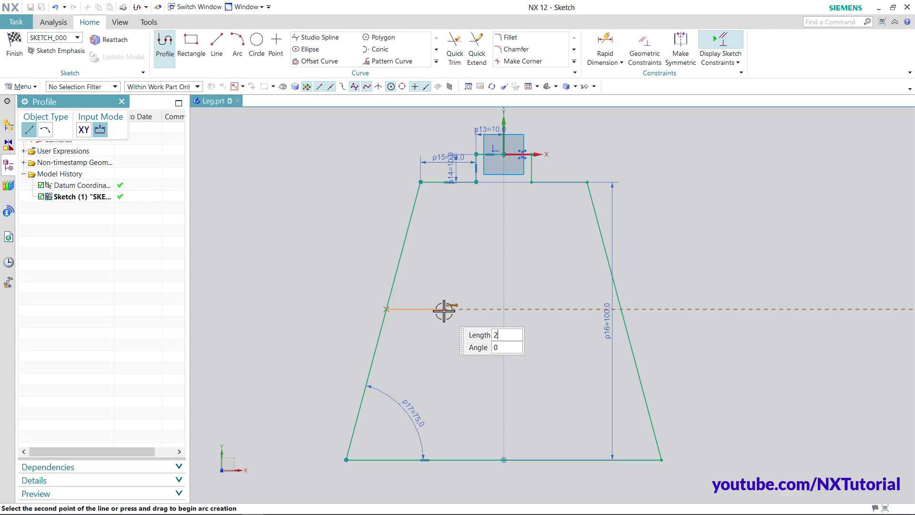
pyautogui.press('Return')
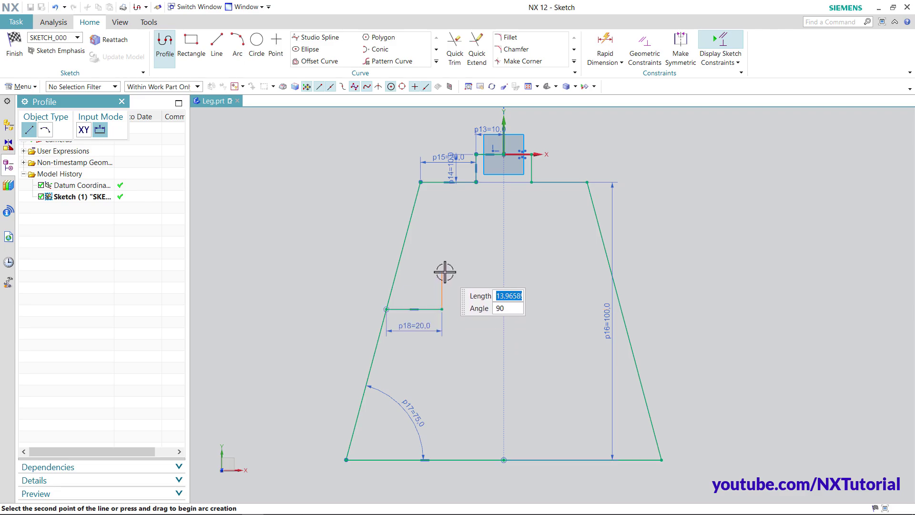
pyautogui.press('Return')
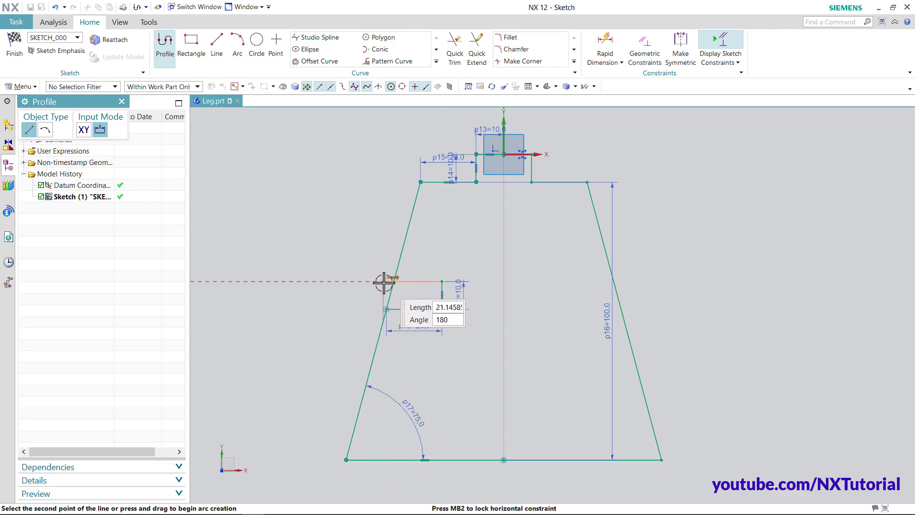
pyautogui.press('Home')
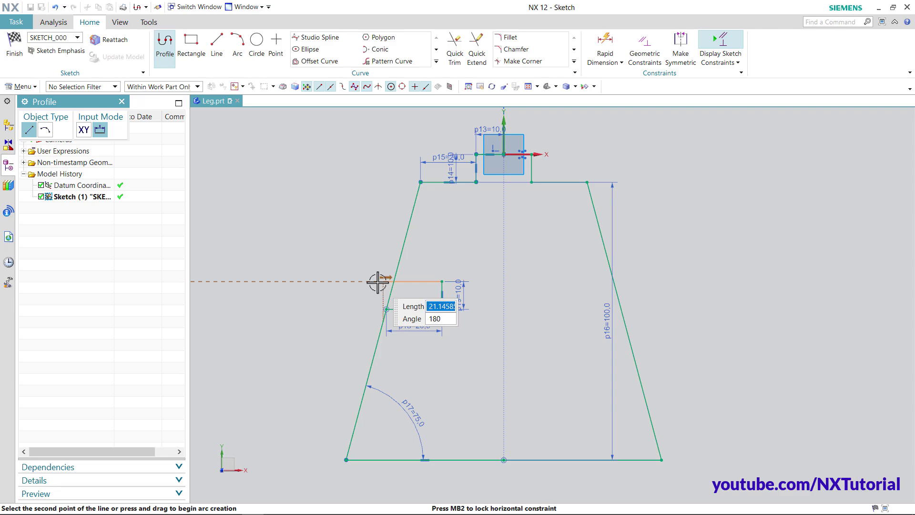
pyautogui.rightClick(345, 288)
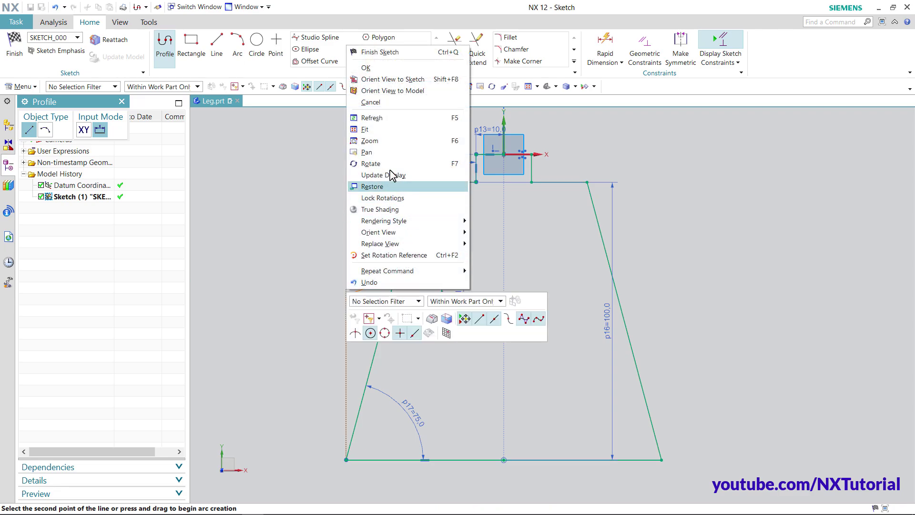
pyautogui.click(387, 102)
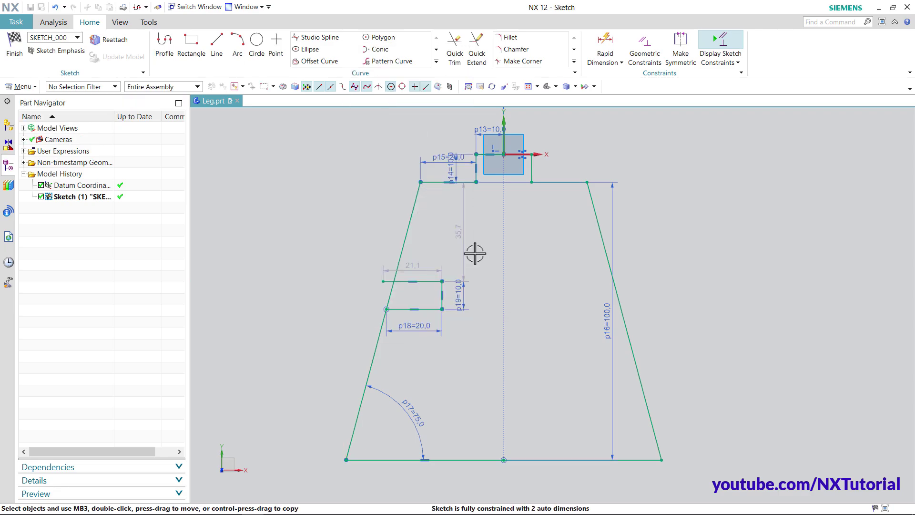
# Dimension the height of the left notch's lower edge above the base line as 60 mm
pyautogui.click(605, 48)
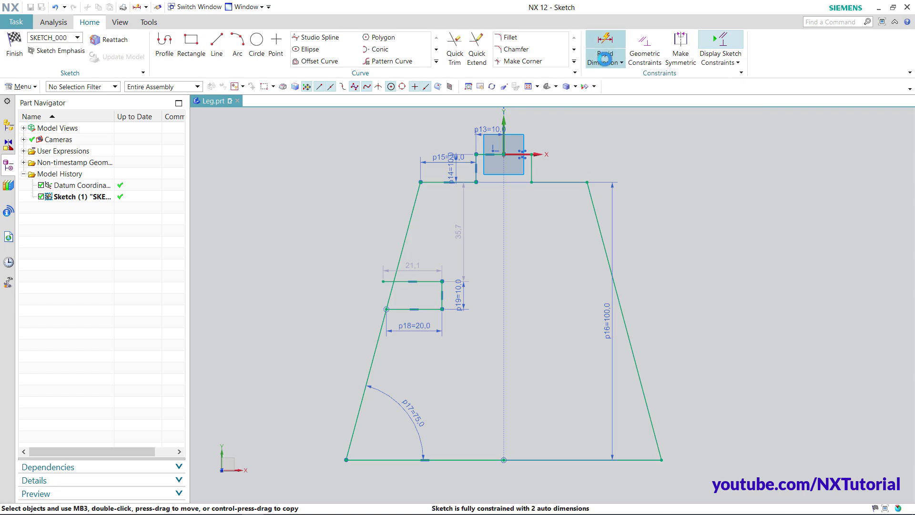
pyautogui.click(429, 309)
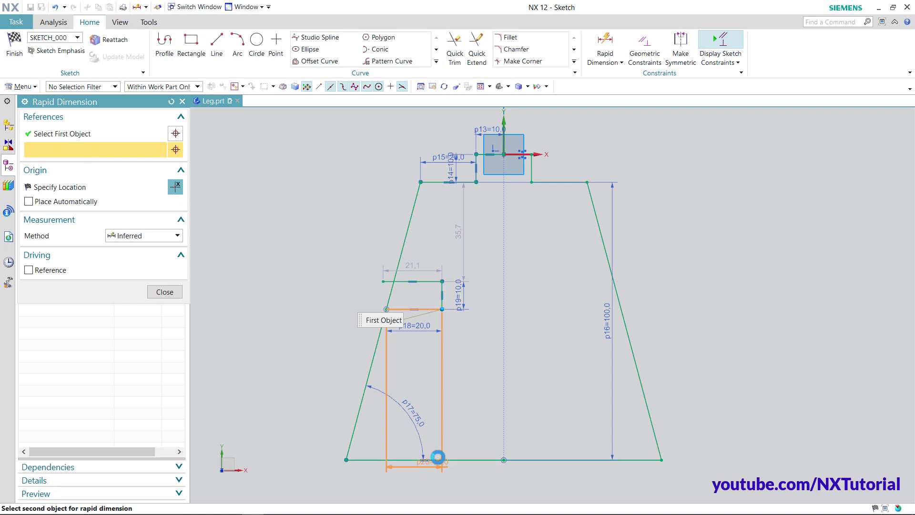
pyautogui.click(438, 458)
pyautogui.click(470, 384)
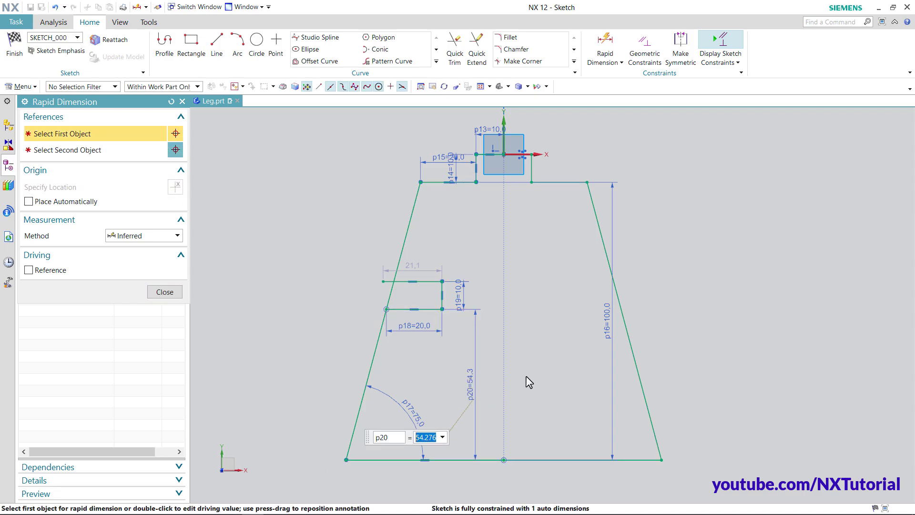
pyautogui.write('60')
pyautogui.press('Return')
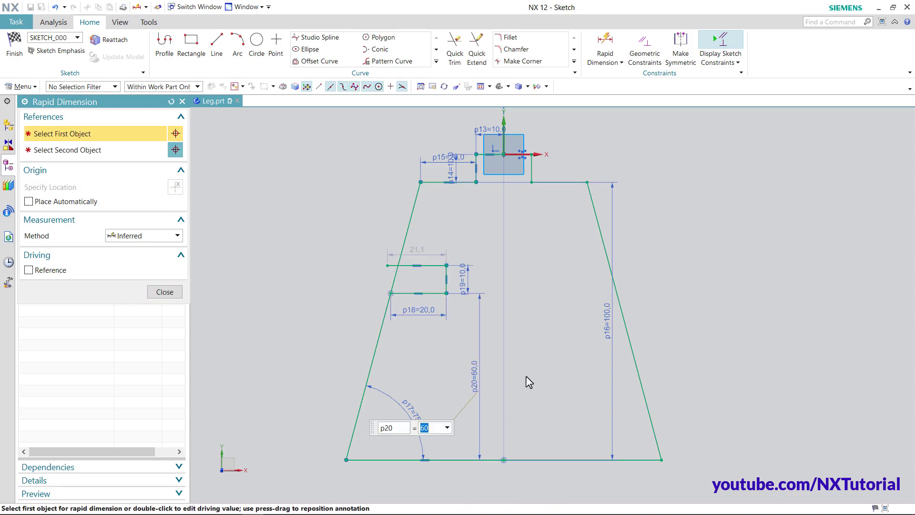
# Trim the left notch's overhanging line and the side segment across its opening, and move the 100 mm dimension farther out from the profile
pyautogui.click(455, 56)
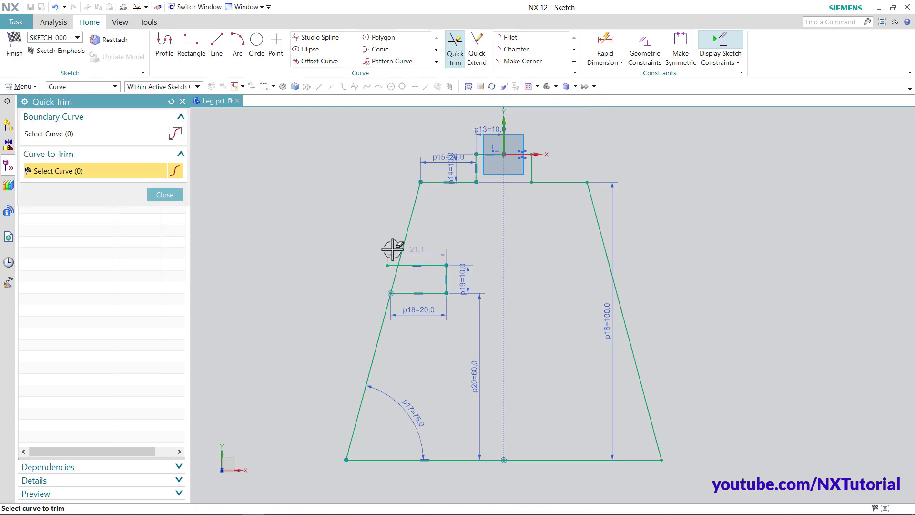
pyautogui.click(391, 266)
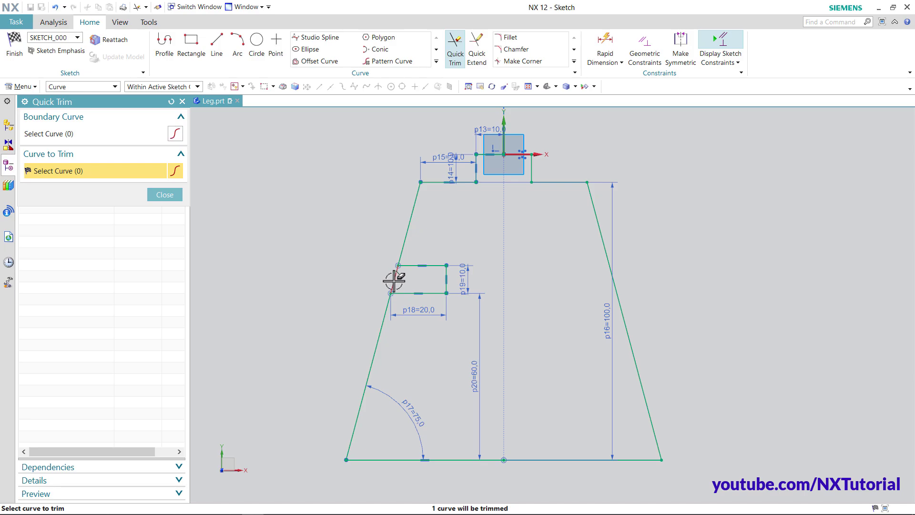
pyautogui.click(394, 281)
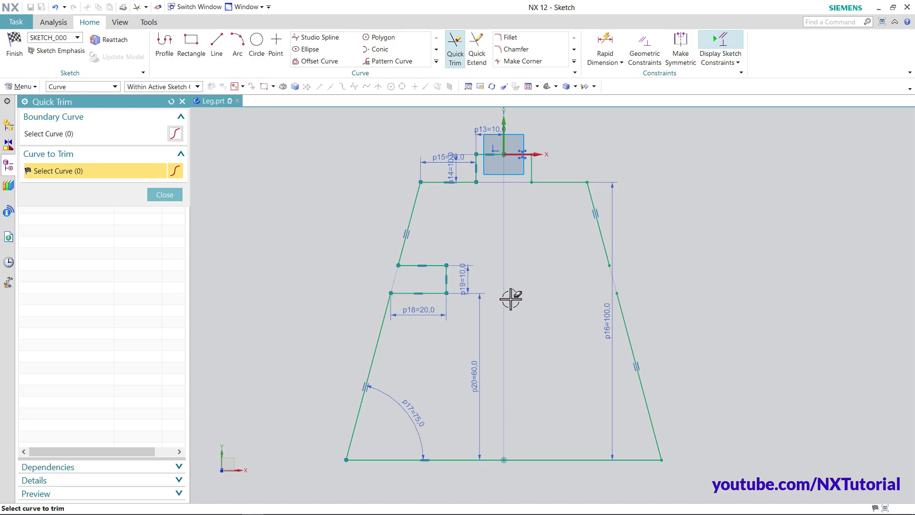
pyautogui.click(165, 195)
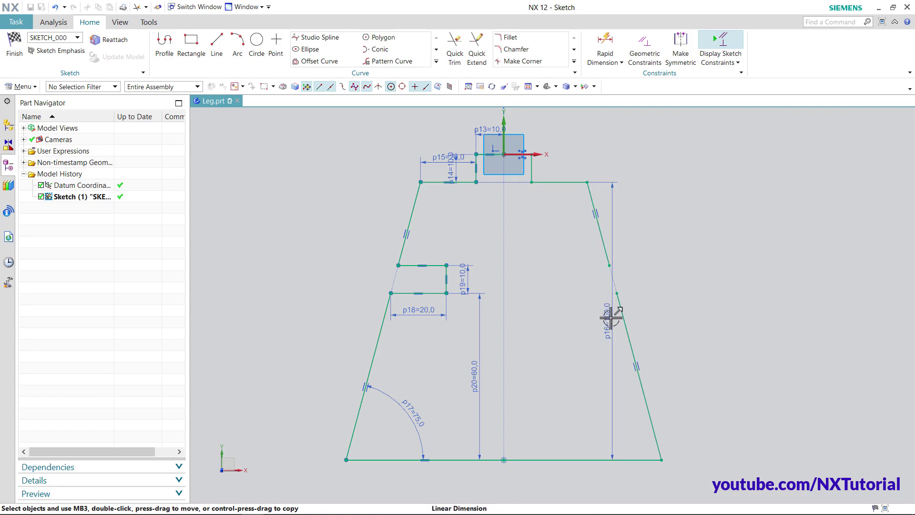
pyautogui.moveTo(611, 317); pyautogui.dragTo(724, 321)
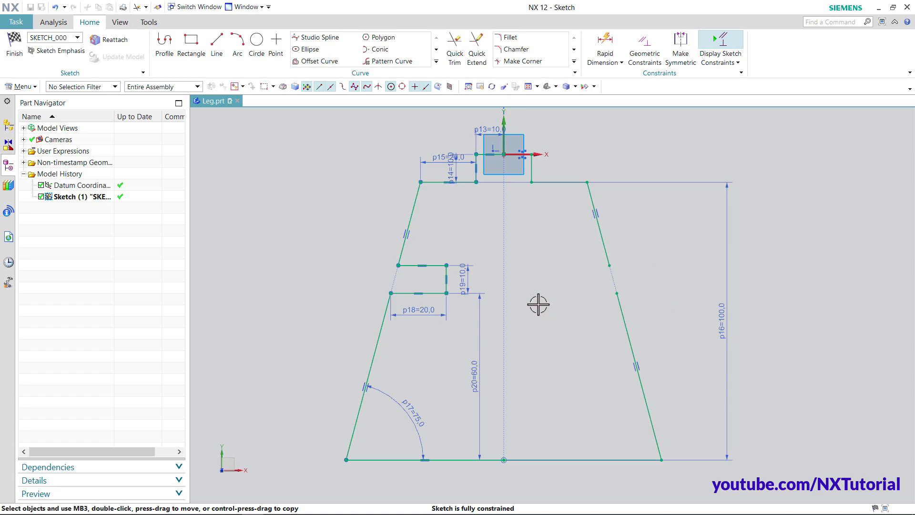
# Following the Leg drawing, sketch a notch low on the right slanted side: 20 mm left, 10 mm up, and 27 mm right past the edge
pyautogui.hotkey('alt', 'Tab')
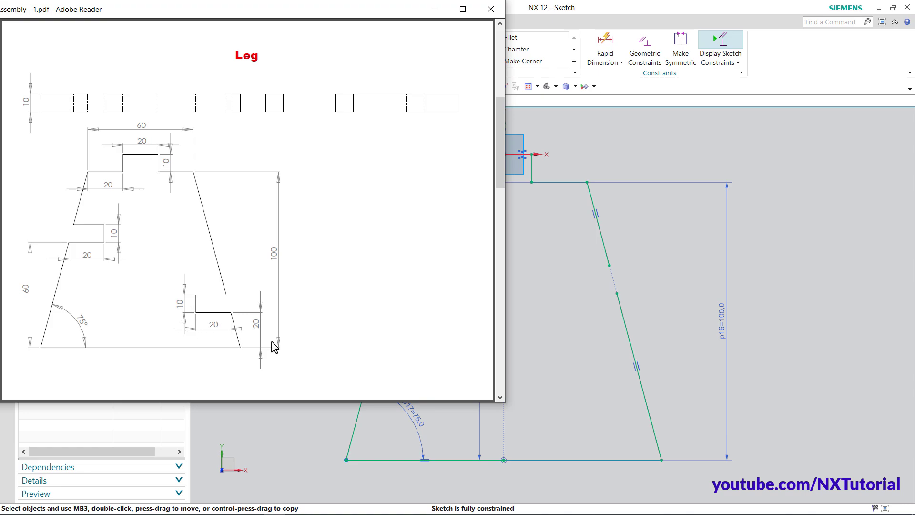
pyautogui.click(798, 338)
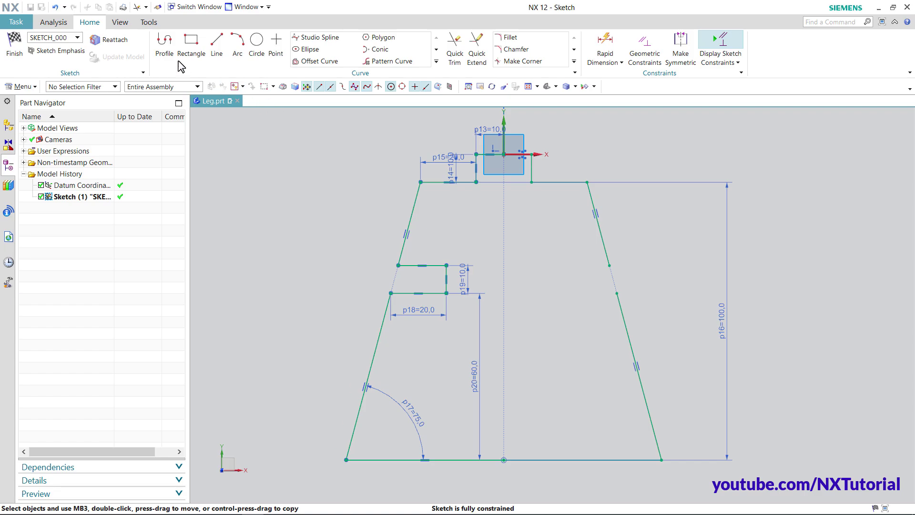
pyautogui.click(166, 54)
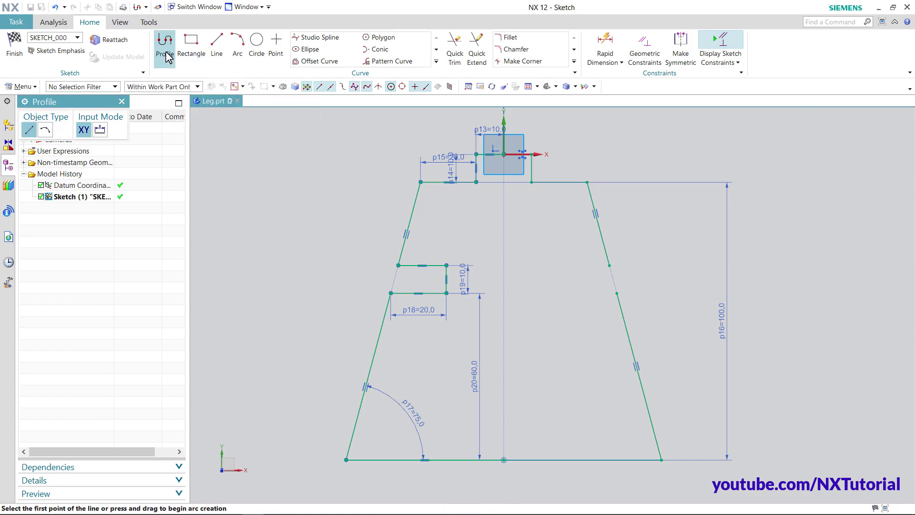
pyautogui.click(651, 423)
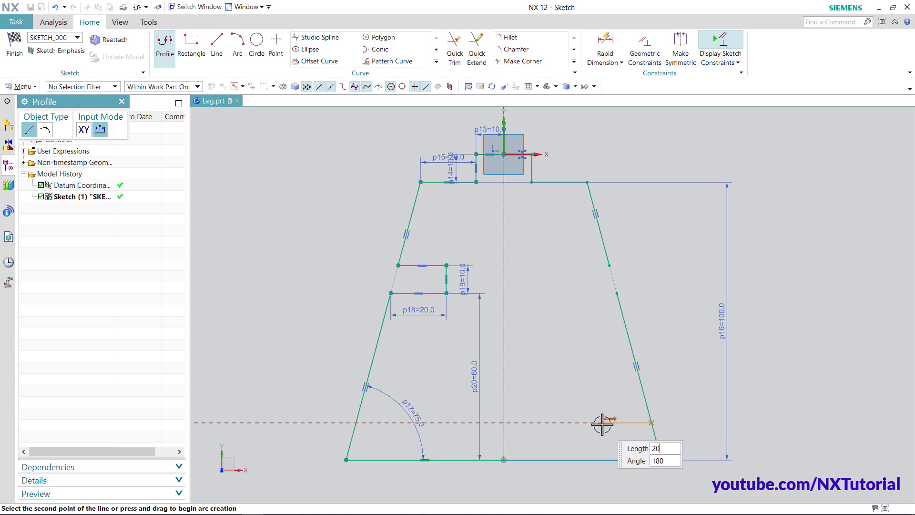
pyautogui.click(596, 423)
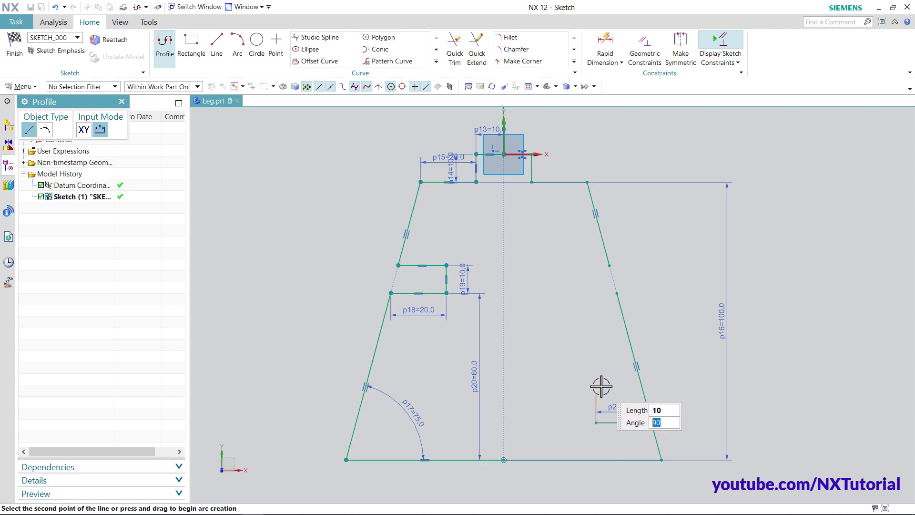
pyautogui.click(601, 386)
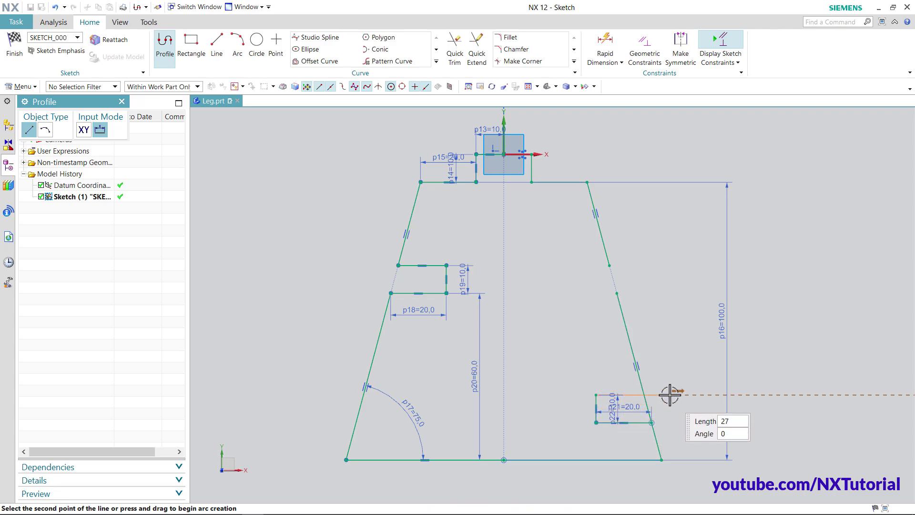
pyautogui.click(671, 395)
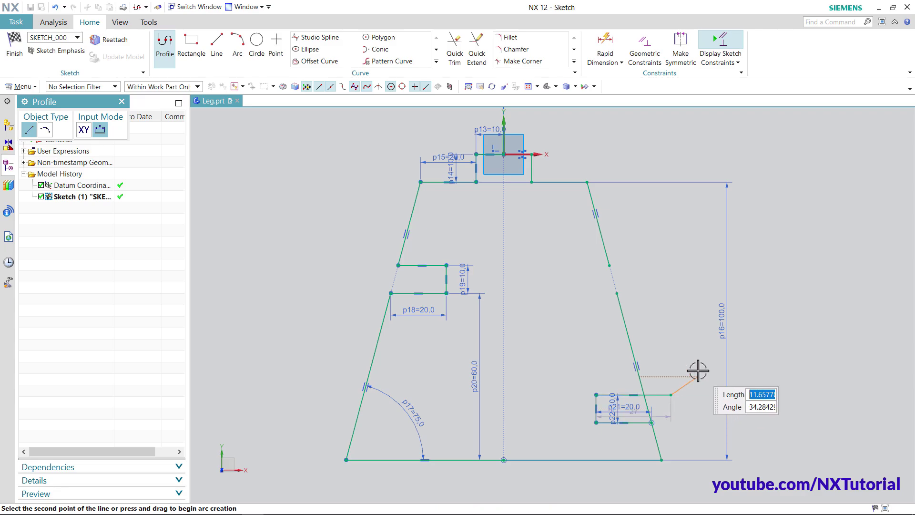
pyautogui.rightClick(688, 304)
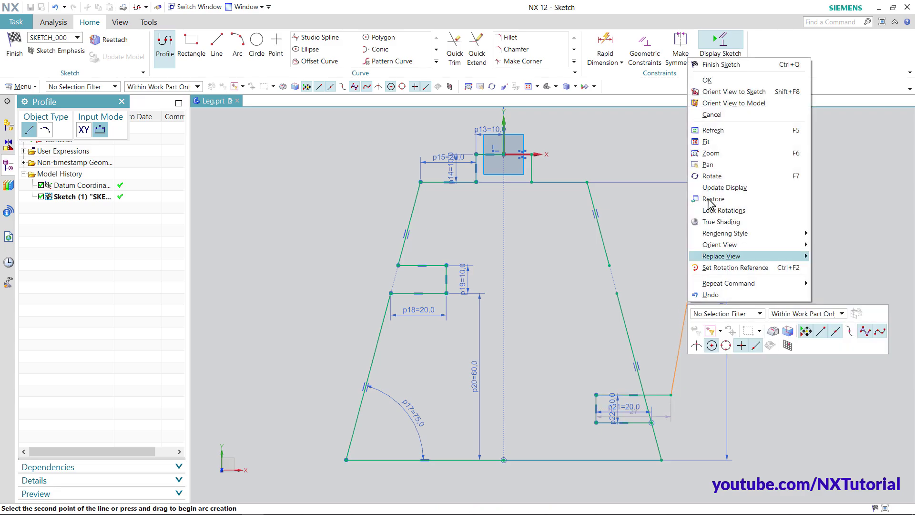
pyautogui.click(712, 115)
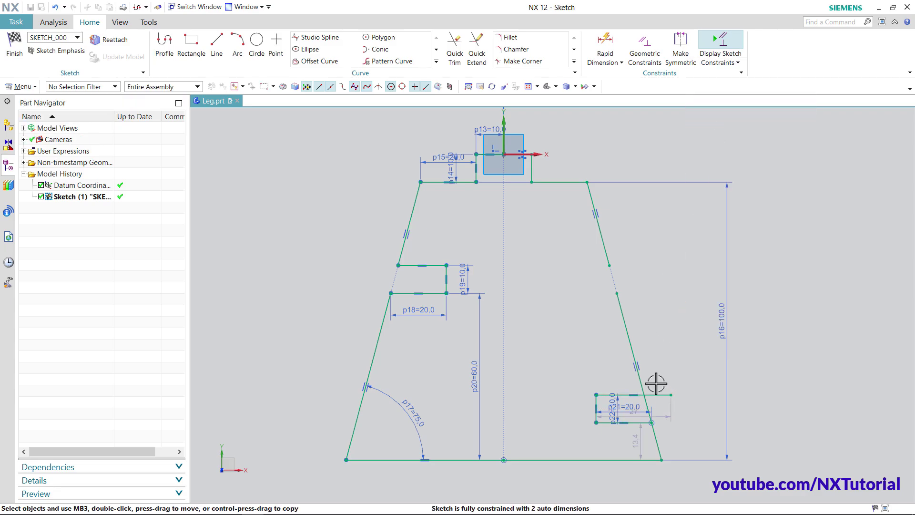
# Set the distance from the base line to the right notch's lower edge to 20 mm
pyautogui.doubleClick(633, 443)
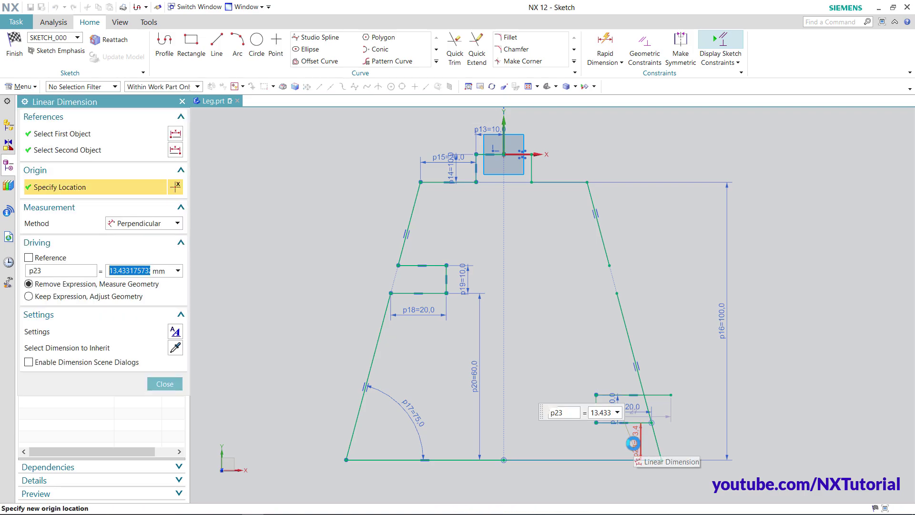
pyautogui.write('20')
pyautogui.press('Return')
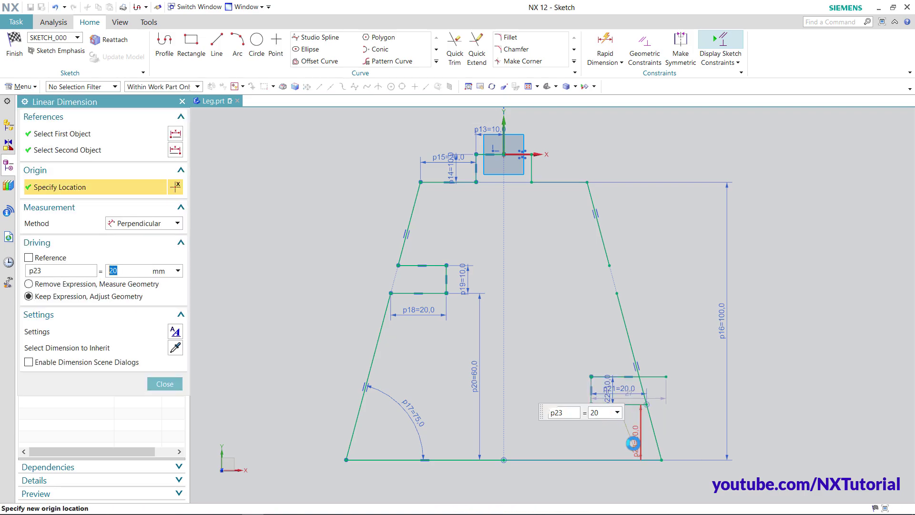
pyautogui.click(165, 384)
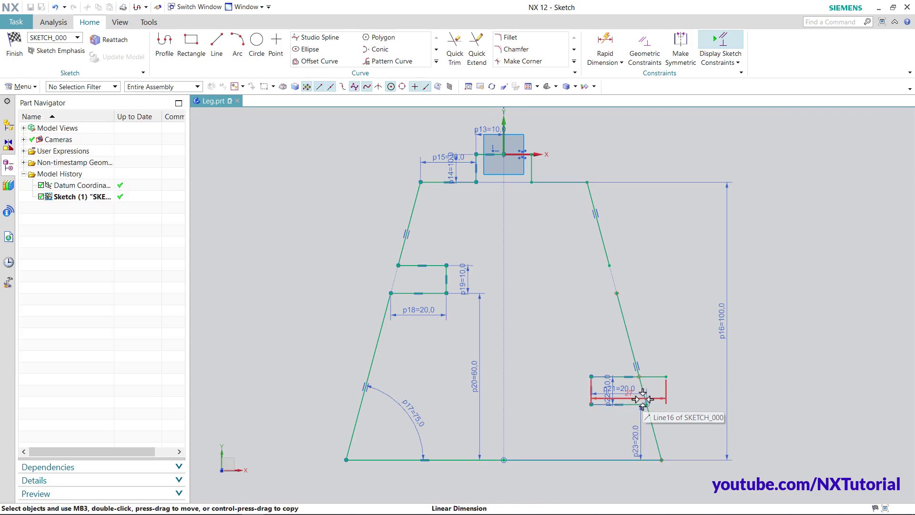
# Trim the side segment across the right notch's opening, the notch's overhanging line, and the leftover slanted segment above it
pyautogui.click(455, 58)
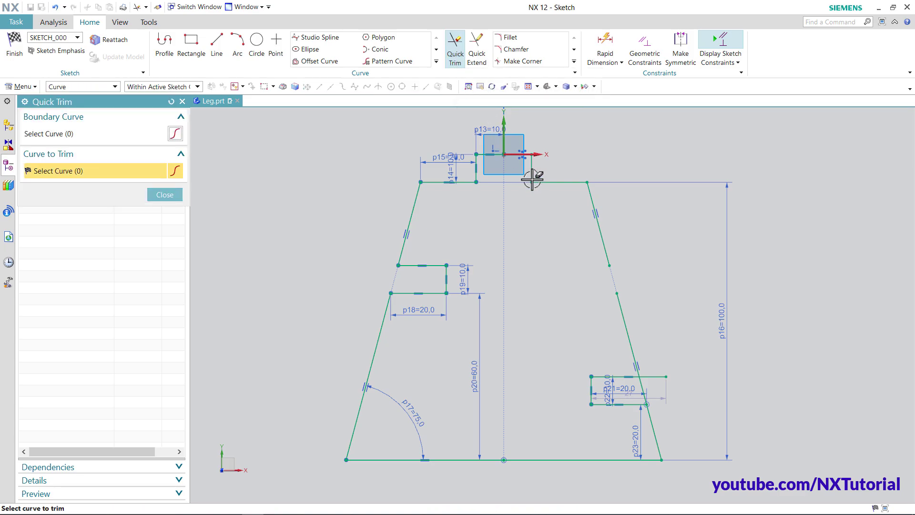
pyautogui.click(640, 383)
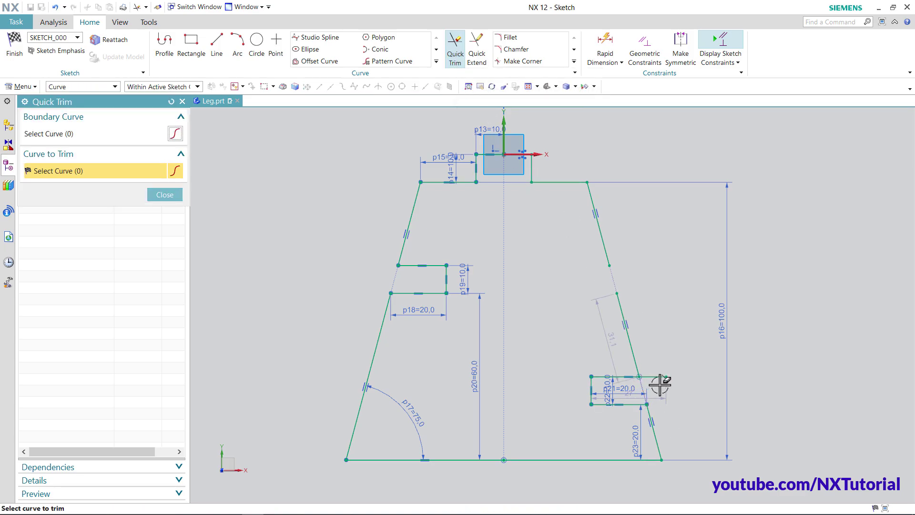
pyautogui.click(622, 308)
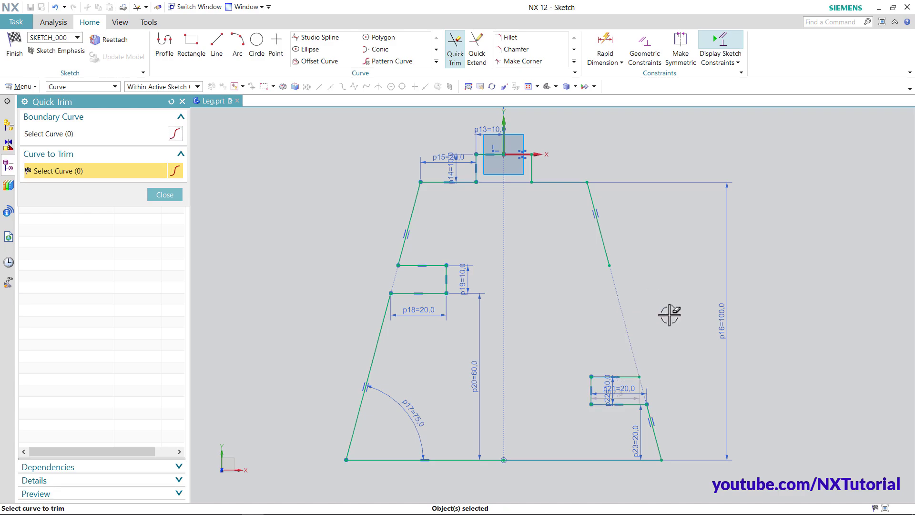
pyautogui.press('Escape')
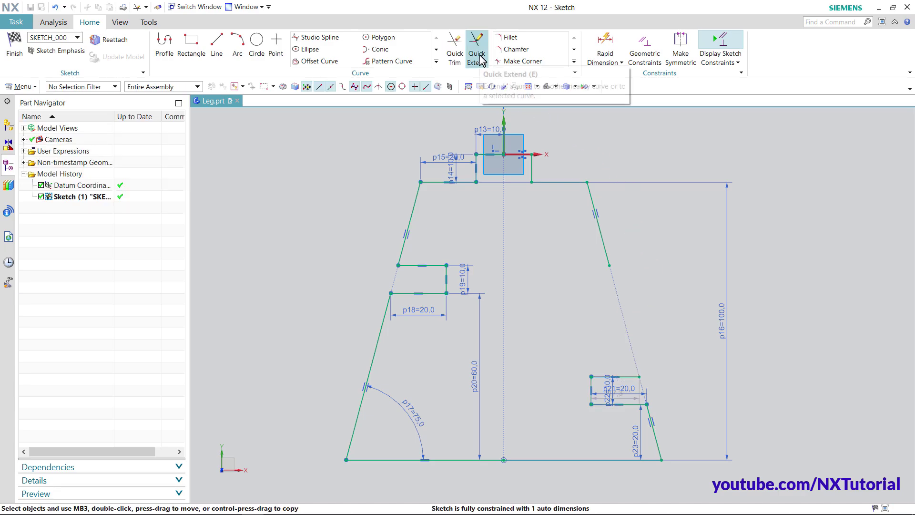
# Extend the upper right slanted line down to the right notch's upper edge to close the Leg profile
pyautogui.click(478, 58)
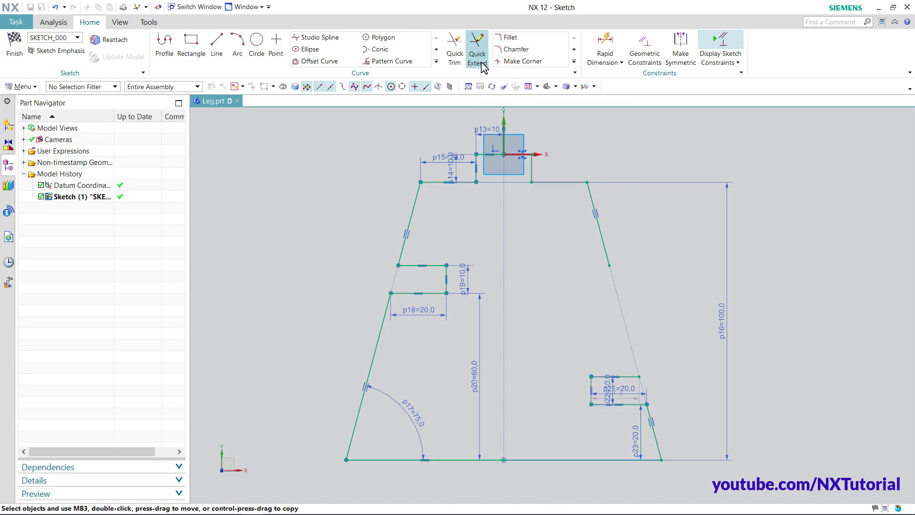
pyautogui.click(605, 251)
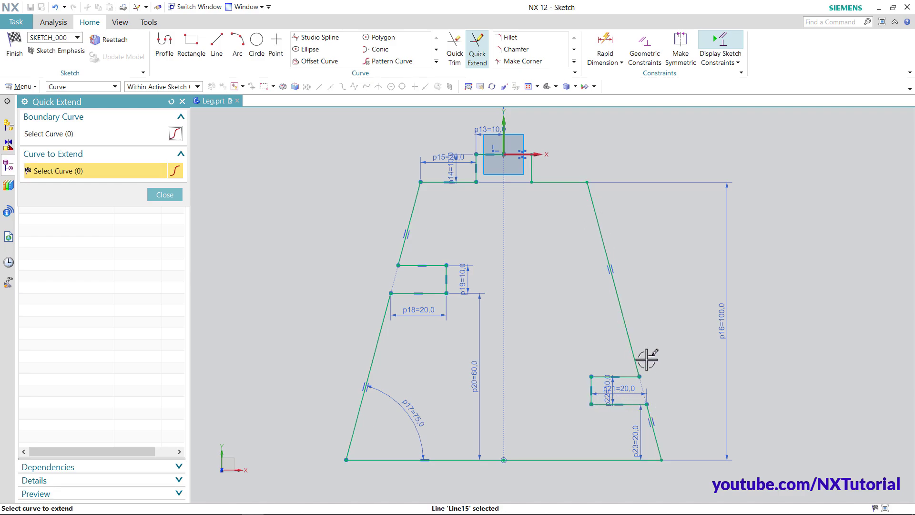
pyautogui.click(470, 188)
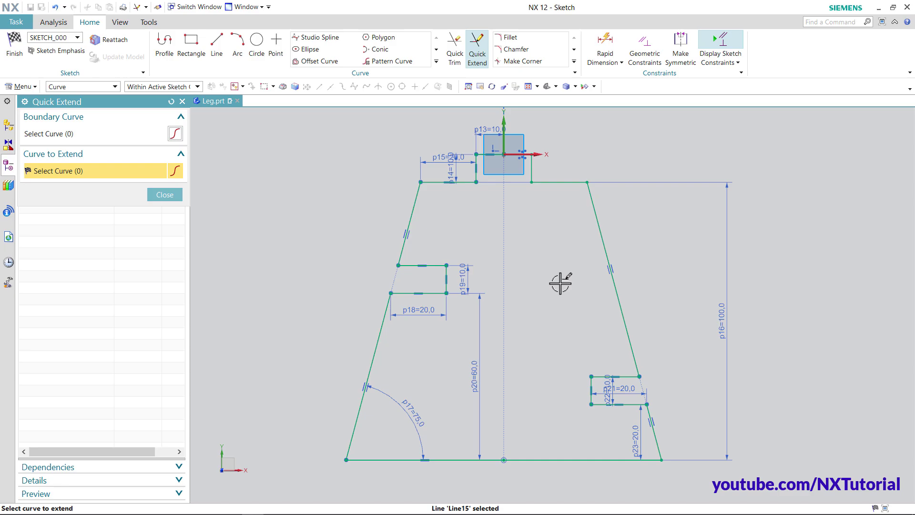
pyautogui.middleClick(680, 280)
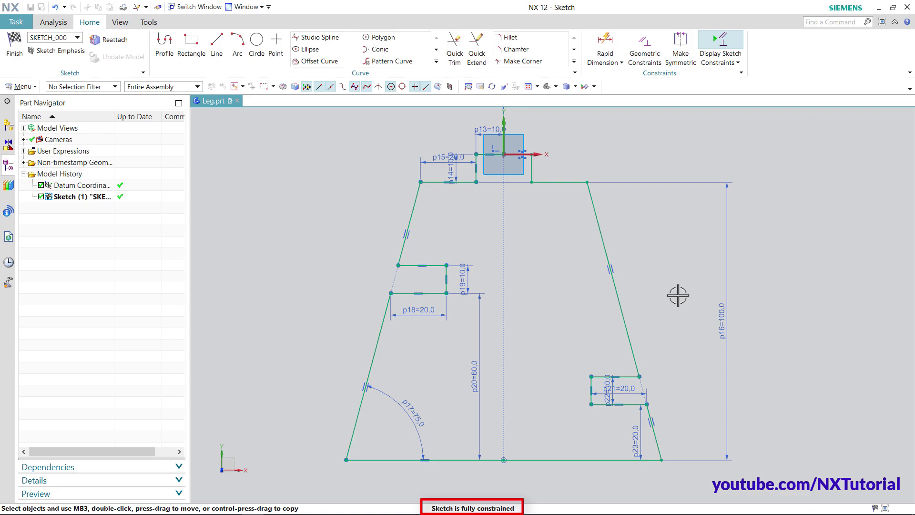
# Finish the sketch and extrude the closed Leg profile from 0 to 10 mm
pyautogui.rightClick(675, 286)
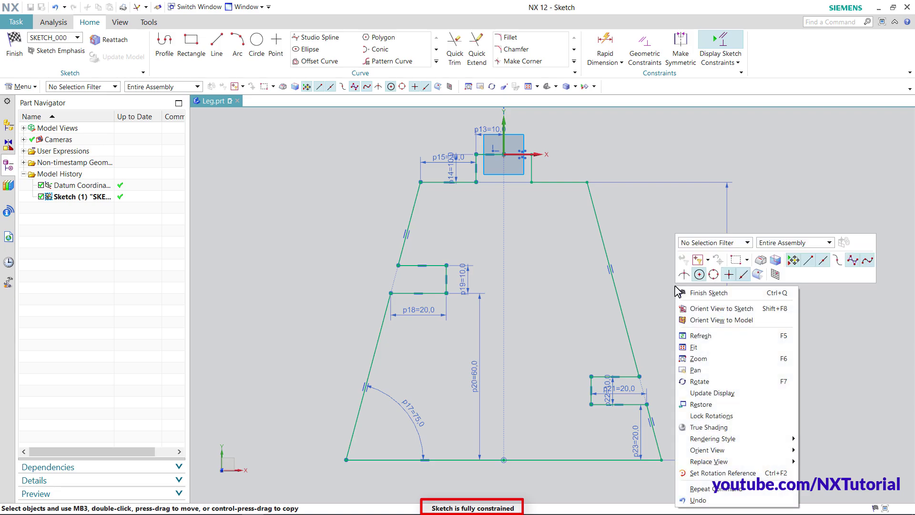
pyautogui.click(702, 297)
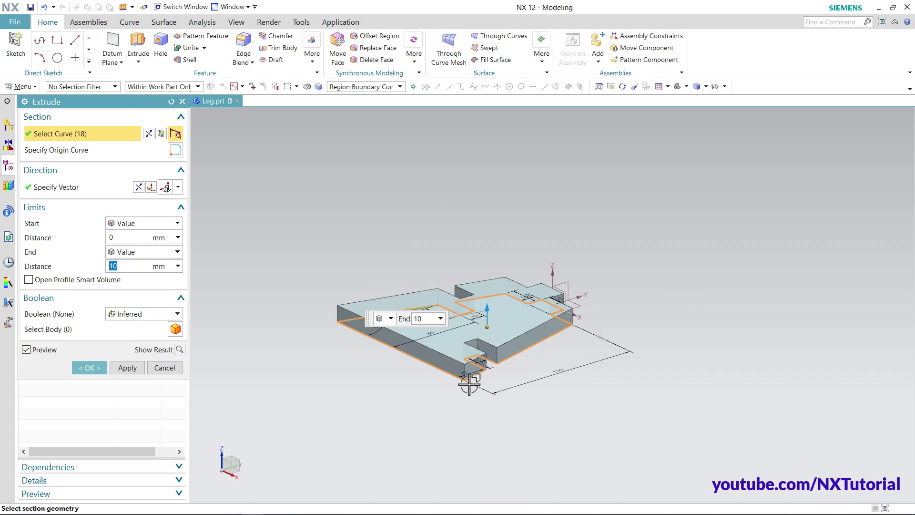
pyautogui.click(90, 368)
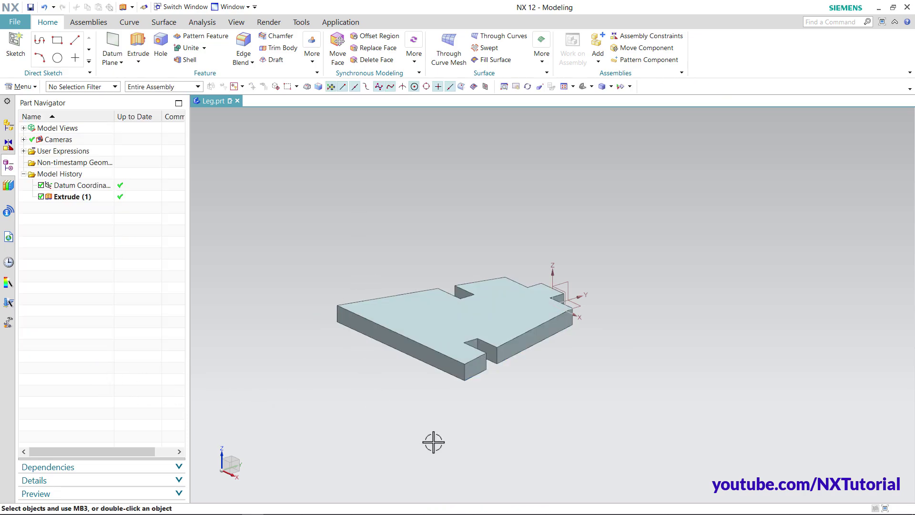
# Recolor the Leg solid body yellow-green in its object display and save the part
pyautogui.click(91, 87)
pyautogui.click(82, 210)
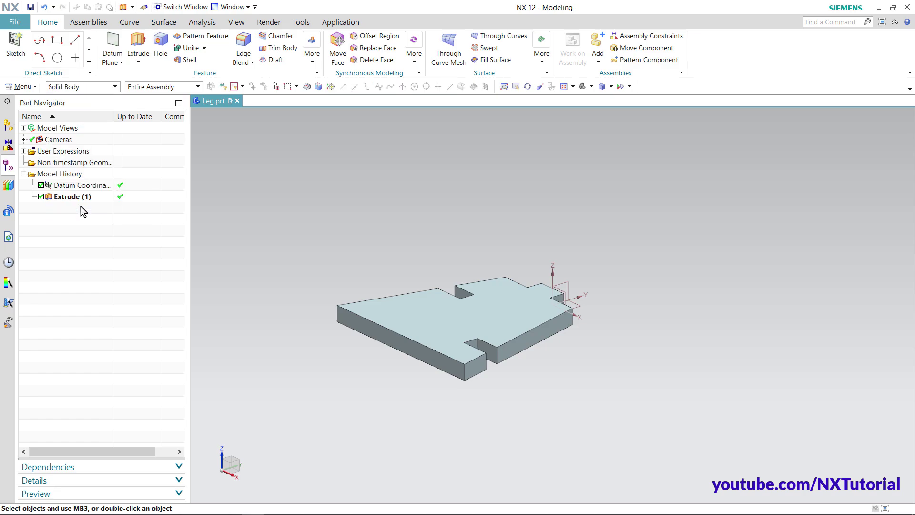
pyautogui.click(438, 324)
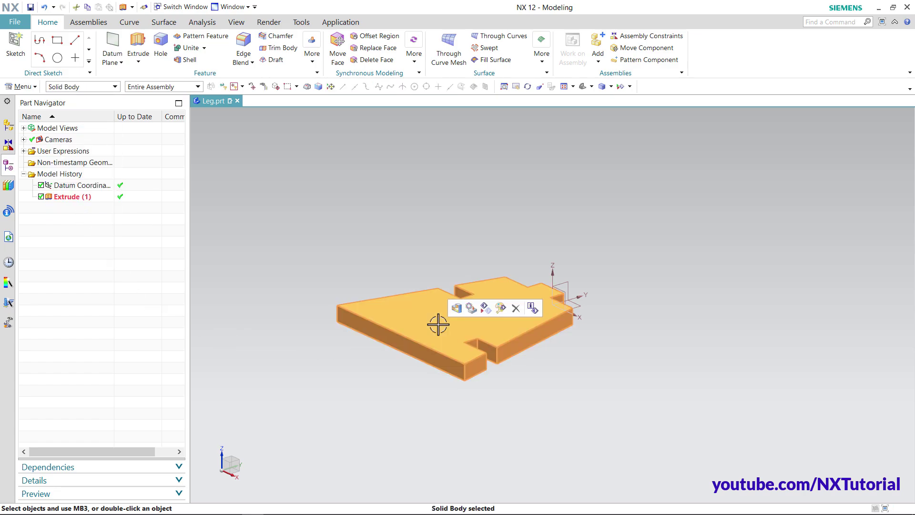
pyautogui.click(501, 309)
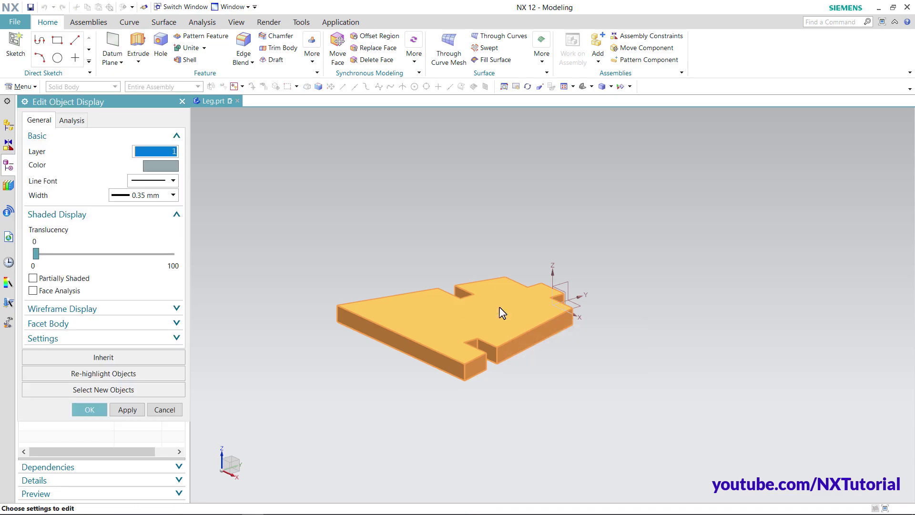
pyautogui.click(159, 167)
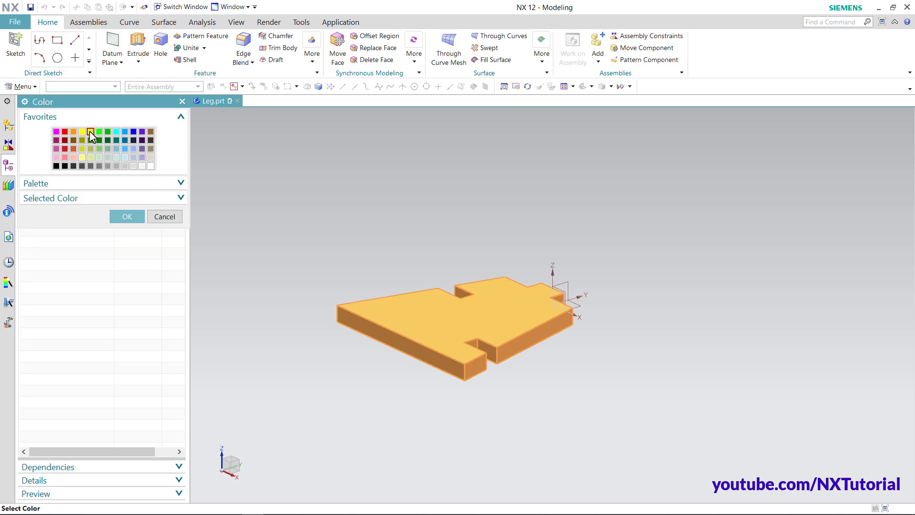
pyautogui.click(127, 216)
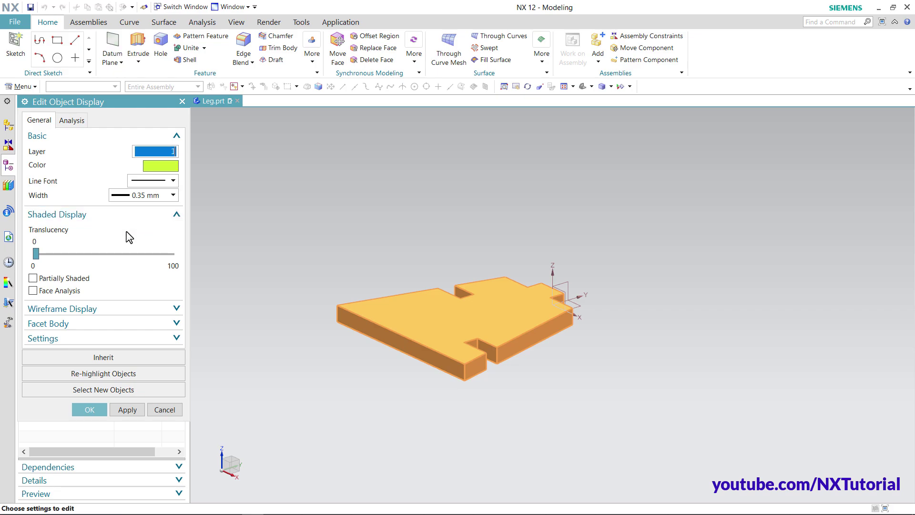
pyautogui.click(90, 410)
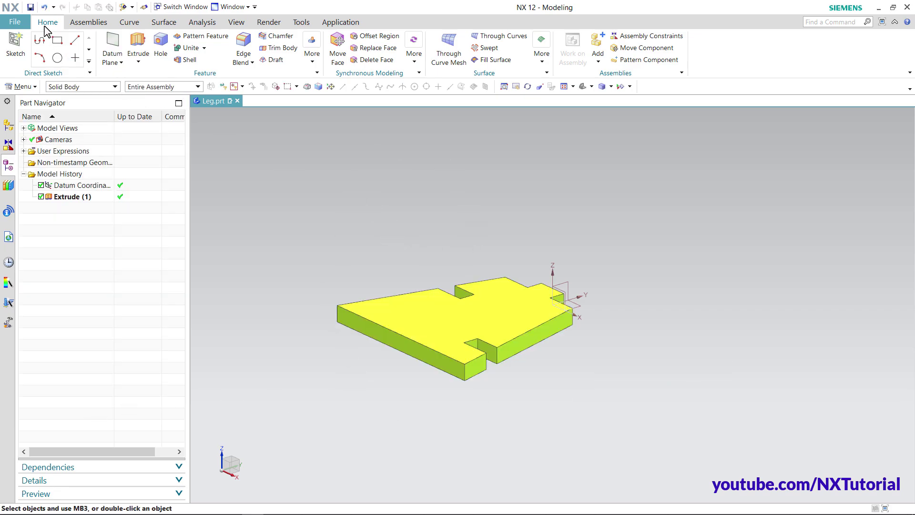
pyautogui.click(30, 6)
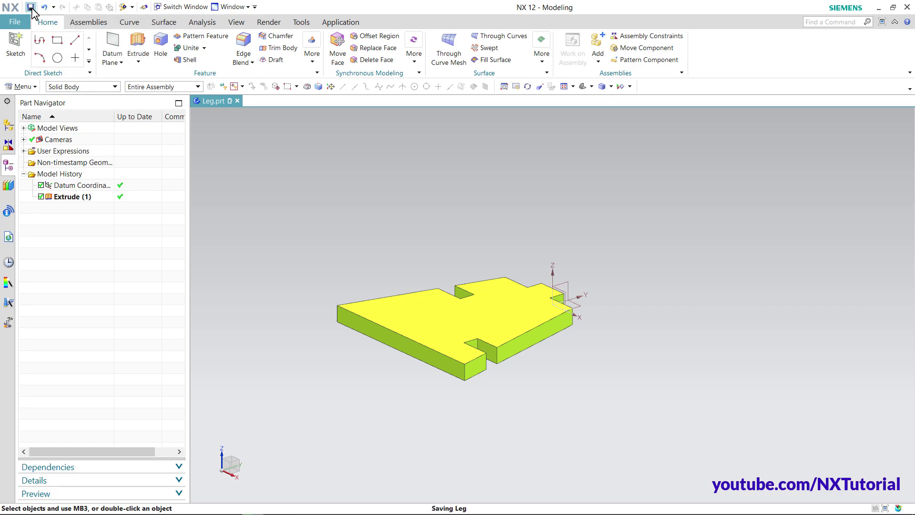
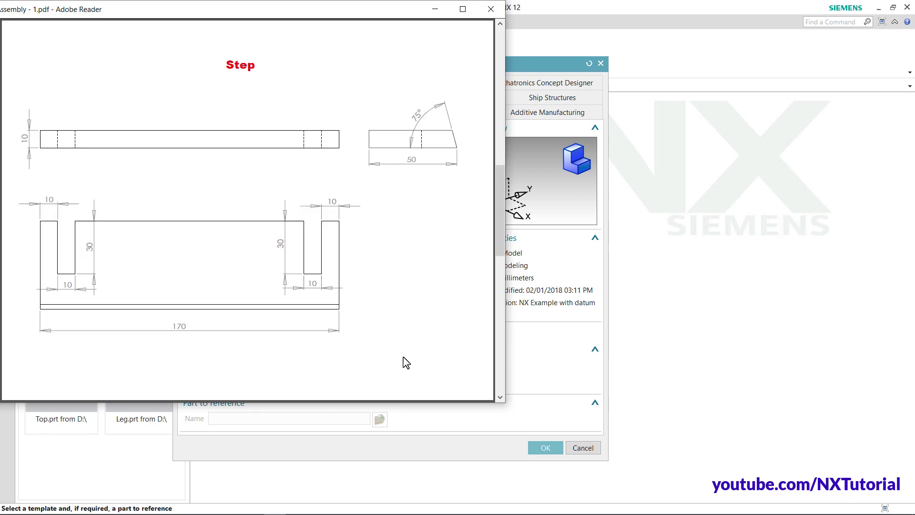
# Create a millimeter Model part named Step in D:\ and start an Extrude section sketch on the default XY plane
pyautogui.click(467, 456)
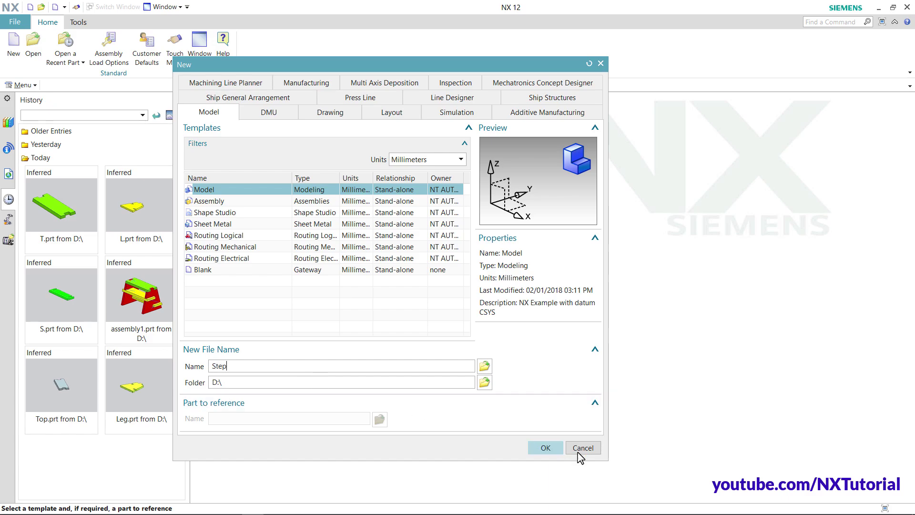
pyautogui.click(548, 450)
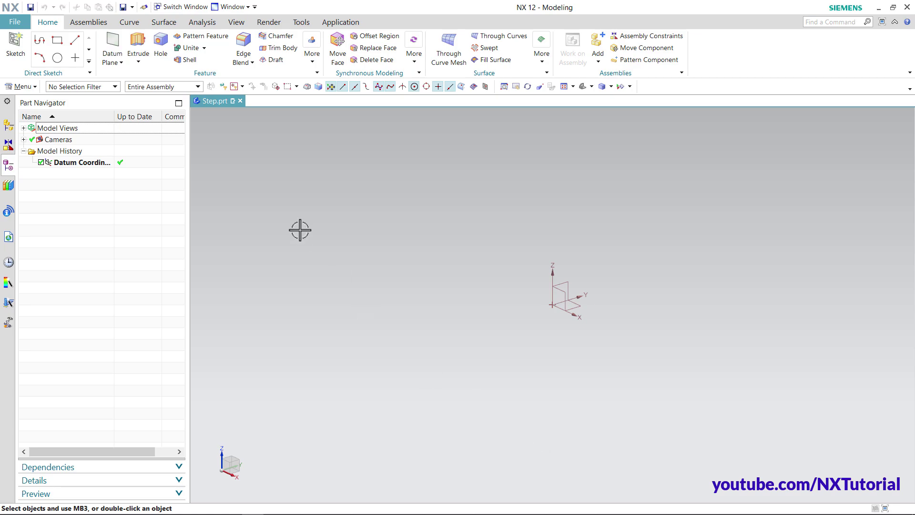
pyautogui.click(138, 46)
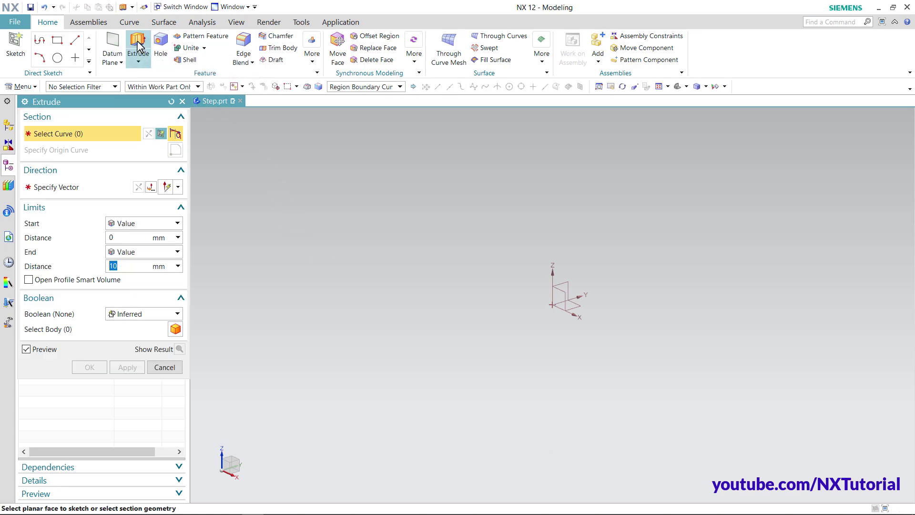
pyautogui.click(162, 133)
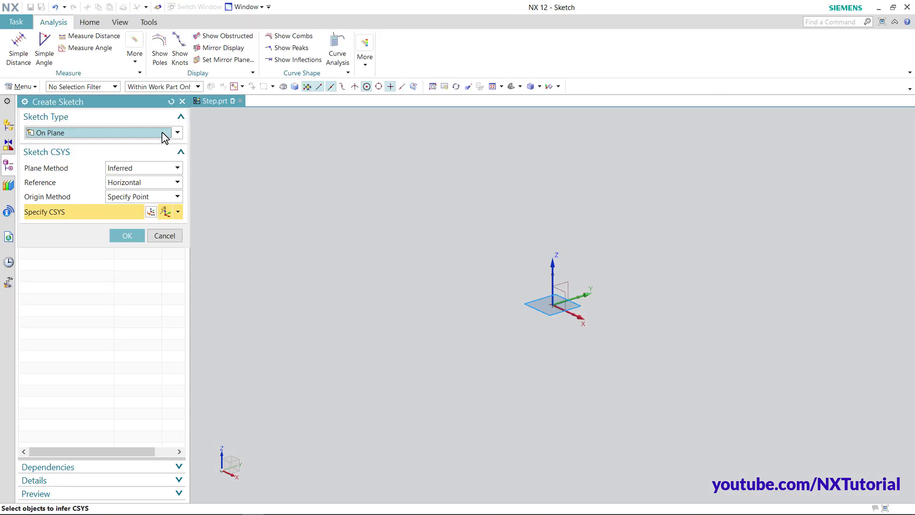
pyautogui.click(127, 237)
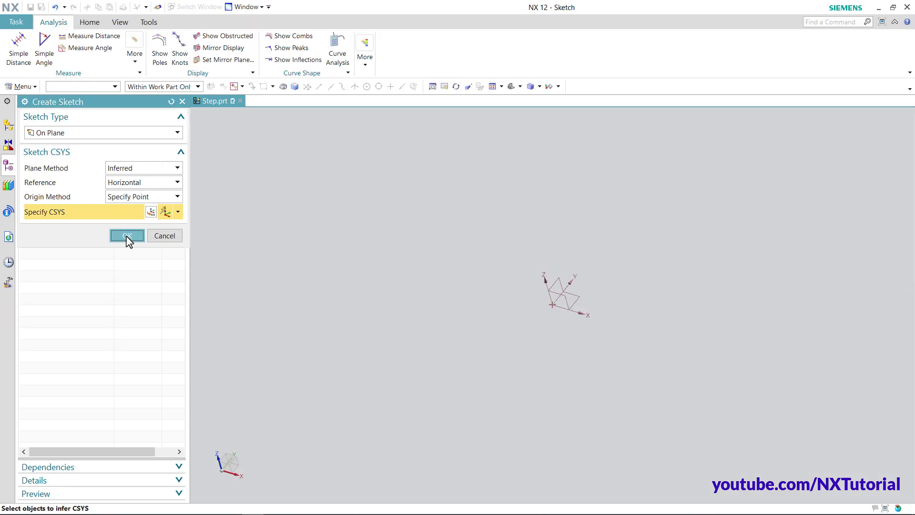
# Check the Step drawing and sketch a horizontal rectangle 170 mm wide and 50 mm high centered on the sketch origin
pyautogui.hotkey('alt', 'Tab')
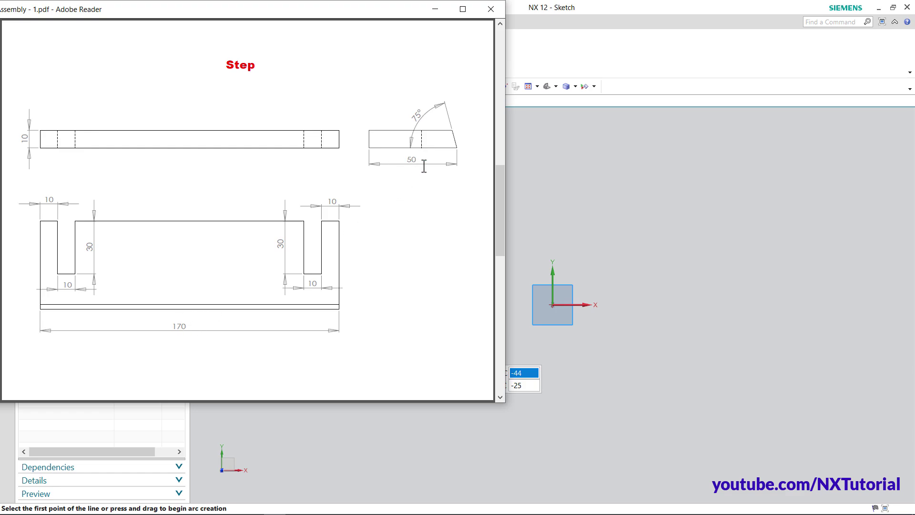
pyautogui.click(598, 61)
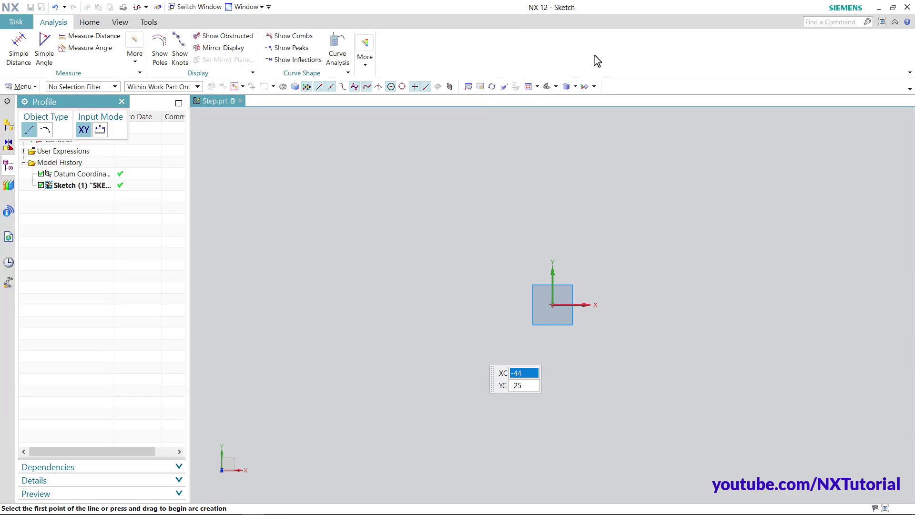
pyautogui.click(90, 23)
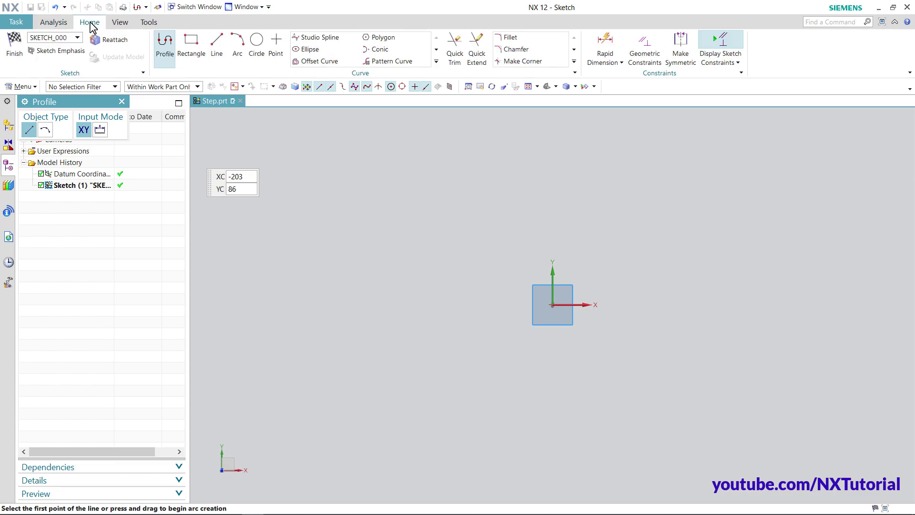
pyautogui.click(185, 50)
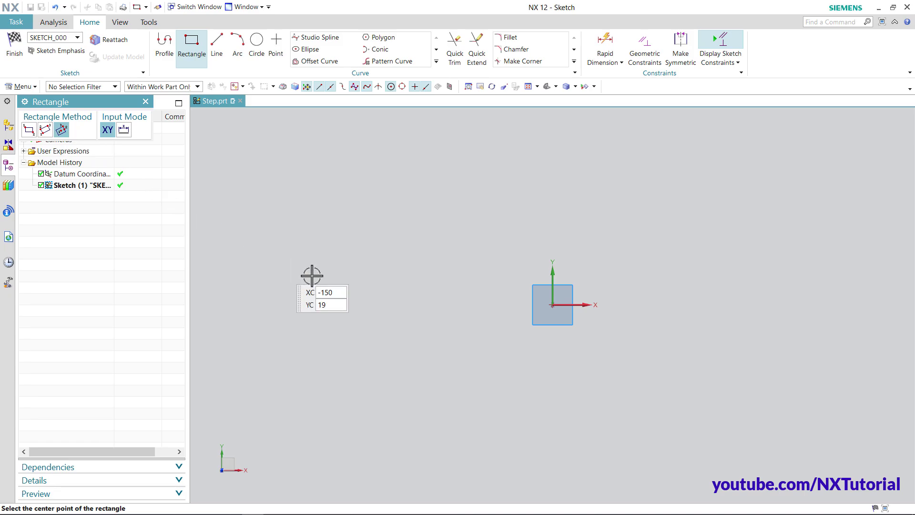
pyautogui.click(552, 305)
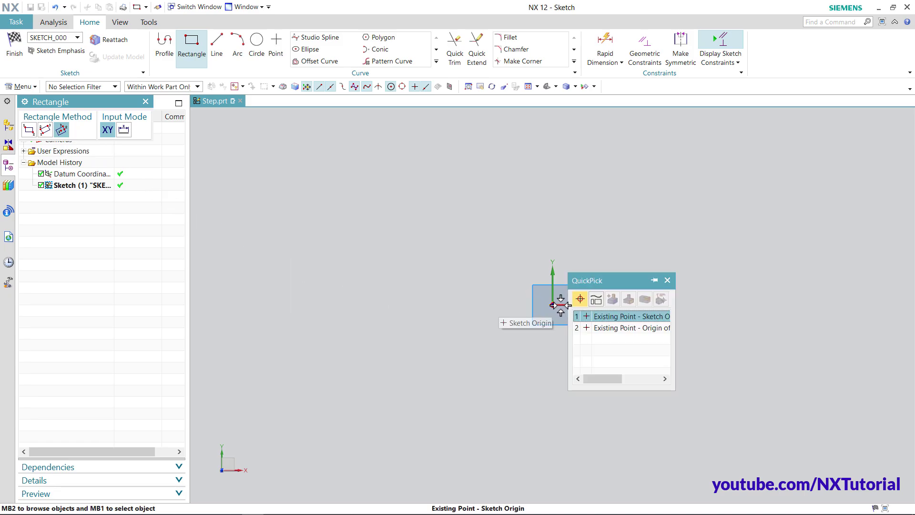
pyautogui.click(615, 318)
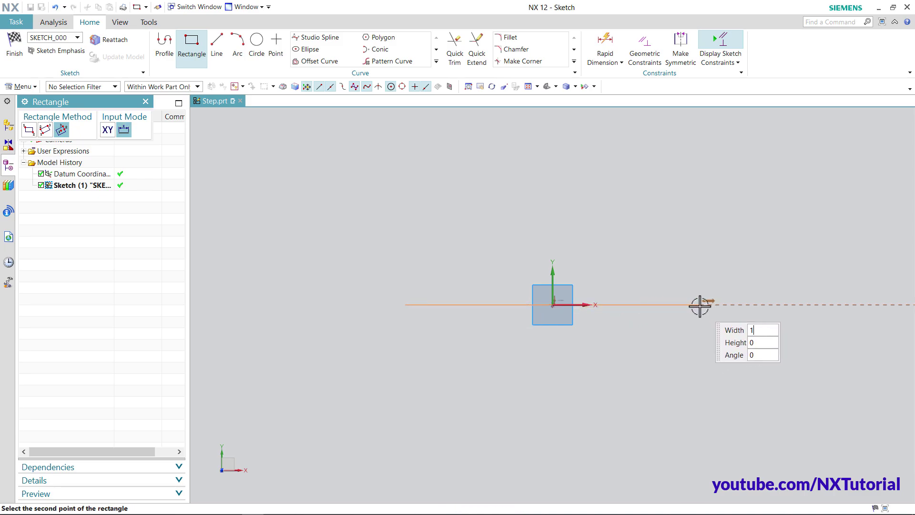
pyautogui.press('Tab')
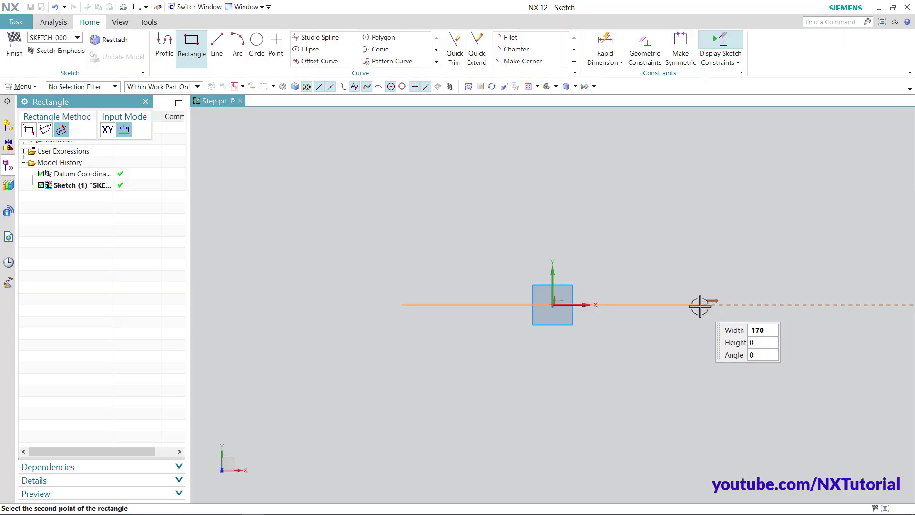
pyautogui.write('5')
pyautogui.press('Tab')
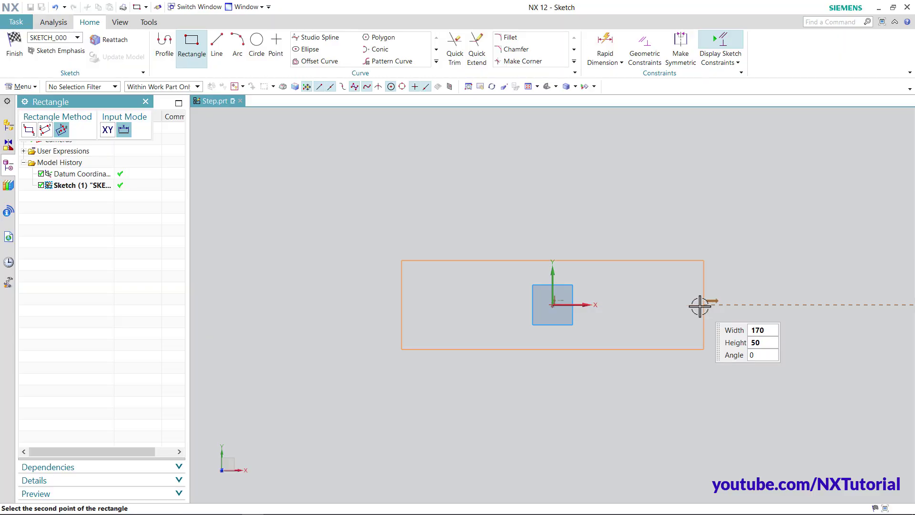
pyautogui.press('Return')
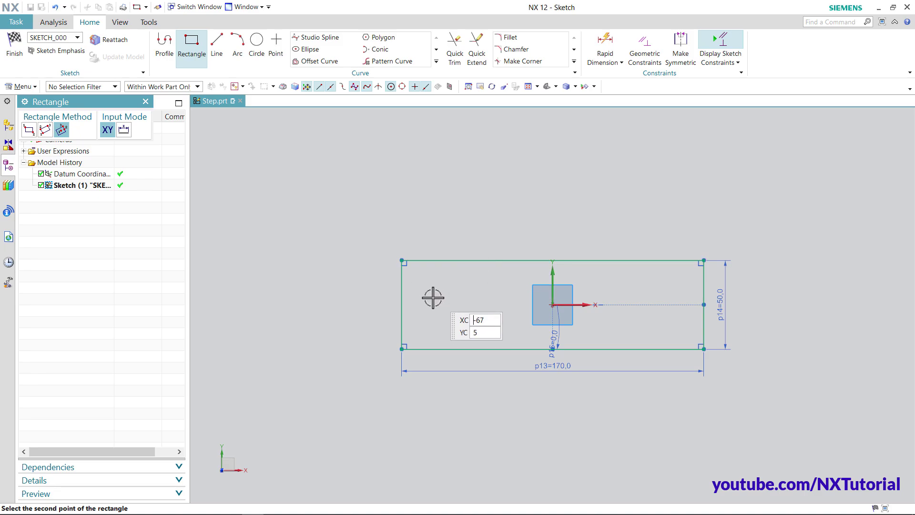
# Sketch a two-point rectangle 10 mm wide and 30 mm high down from the outline's upper edge, near its left end
pyautogui.click(431, 260)
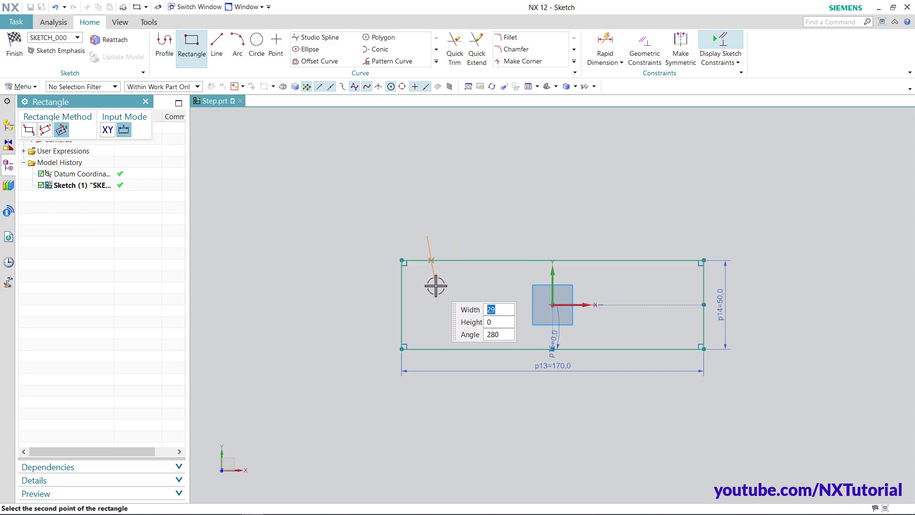
pyautogui.click(30, 130)
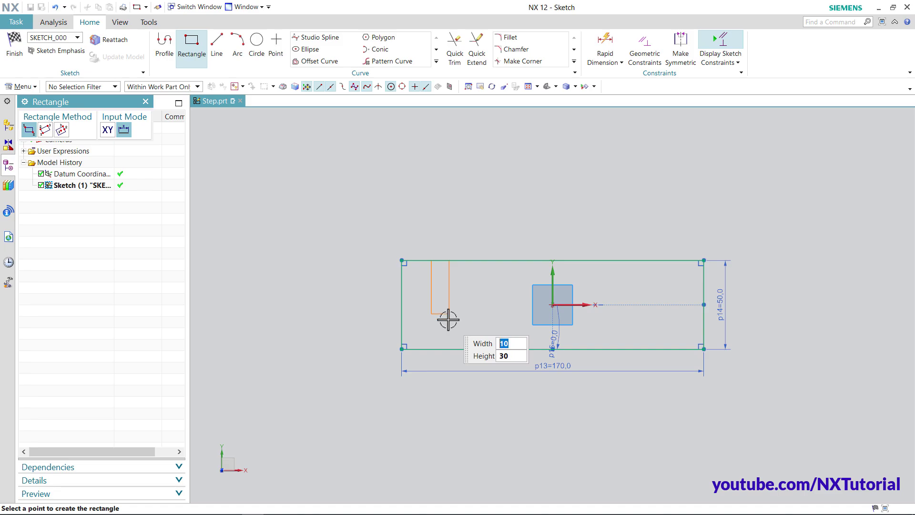
pyautogui.click(448, 319)
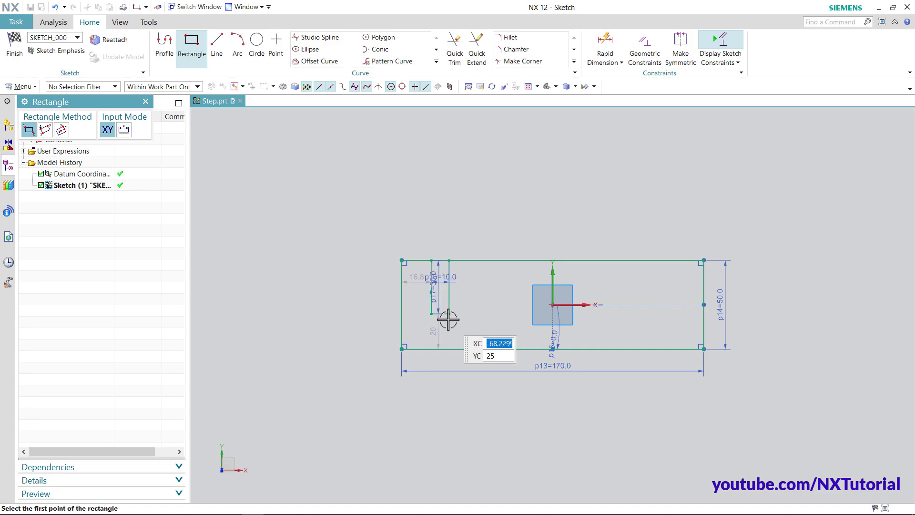
pyautogui.scroll(4, 419, 245)
pyautogui.scroll(1, 418, 245)
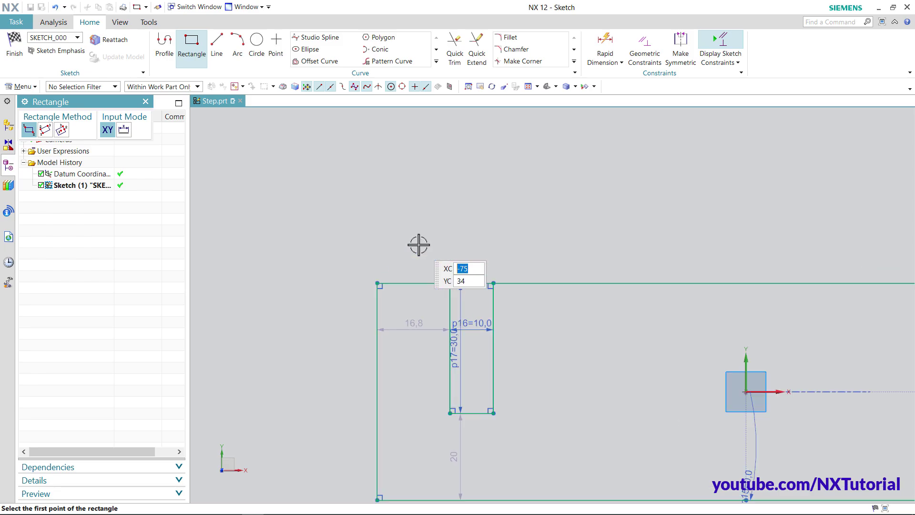
pyautogui.rightClick(423, 175)
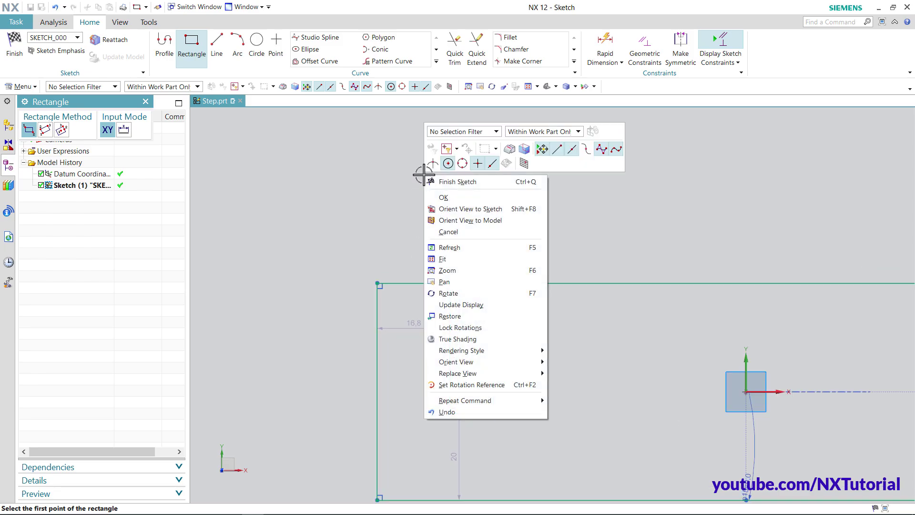
pyautogui.click(448, 232)
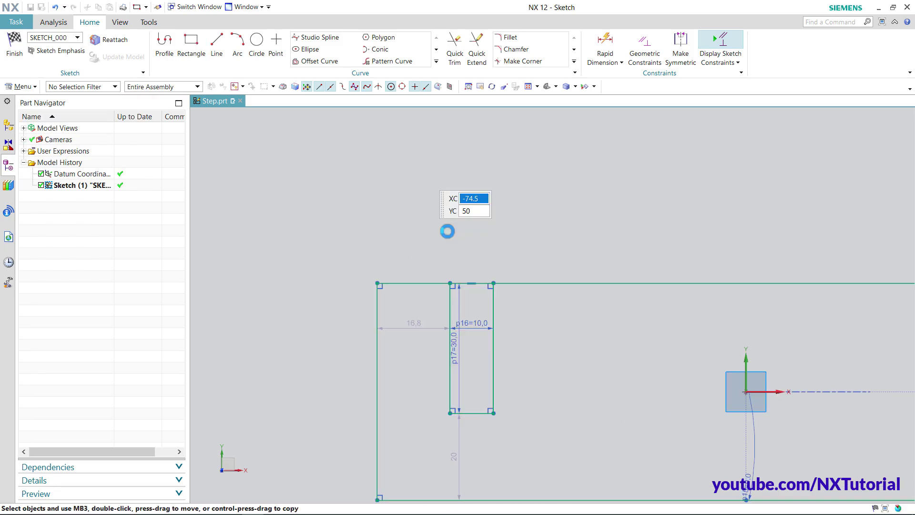
# Set the distance between the outline's left edge and the notch rectangle's left side to 10 mm
pyautogui.click(415, 325)
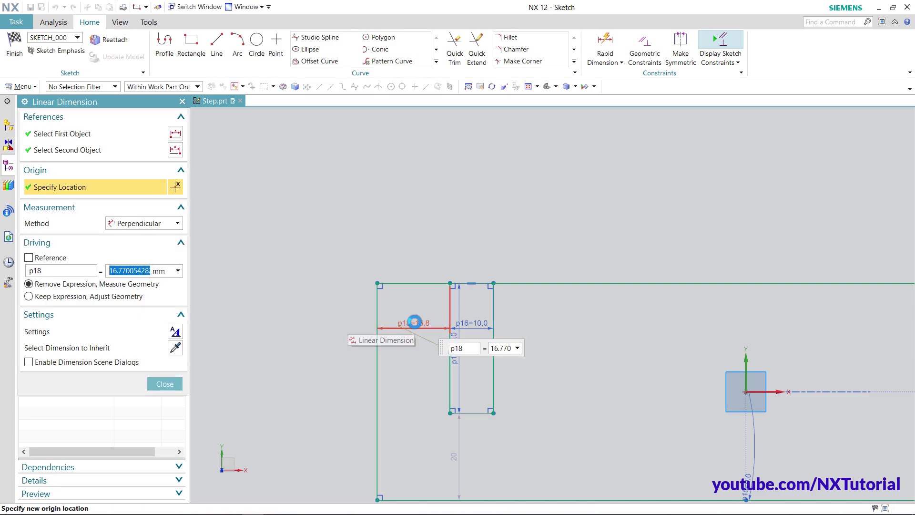
pyautogui.write('10')
pyautogui.press('Return')
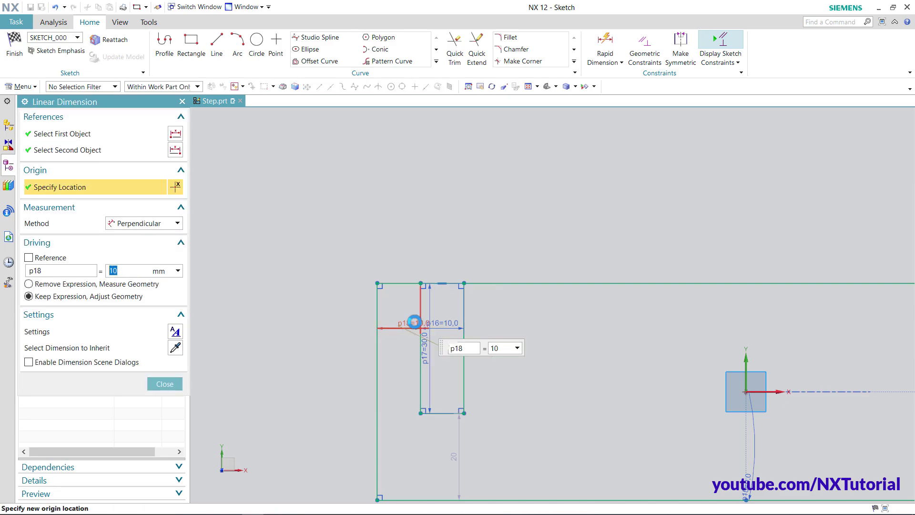
pyautogui.click(166, 386)
# Trim the outline's upper edge and the overlapping notch rectangle line across the left notch's opening
pyautogui.scroll(-2, 396, 301)
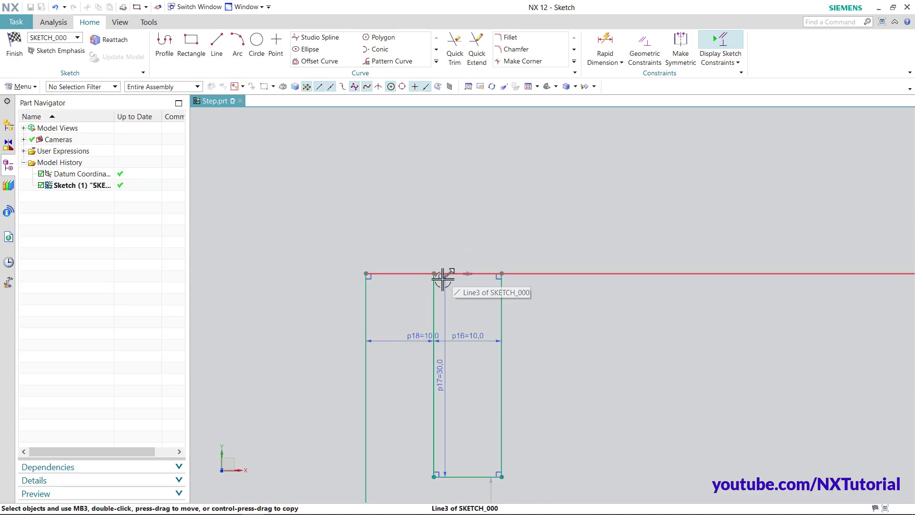
pyautogui.click(455, 58)
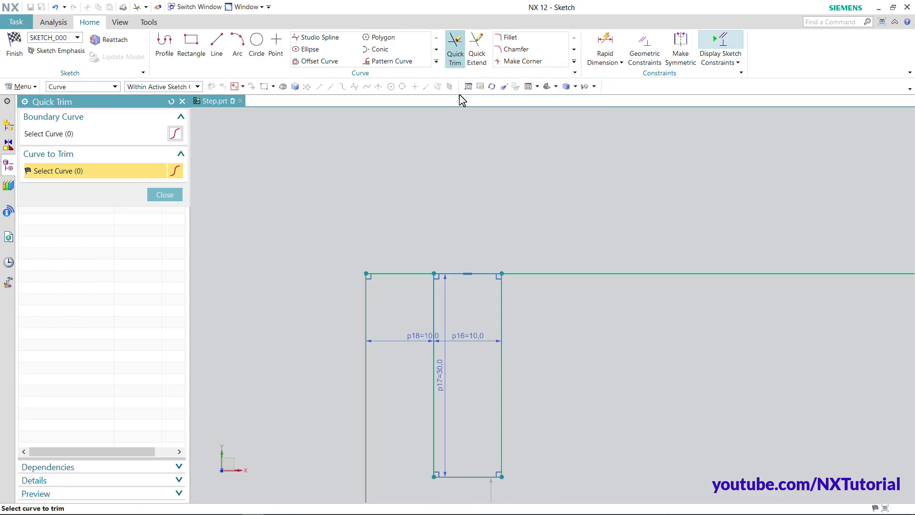
pyautogui.click(483, 274)
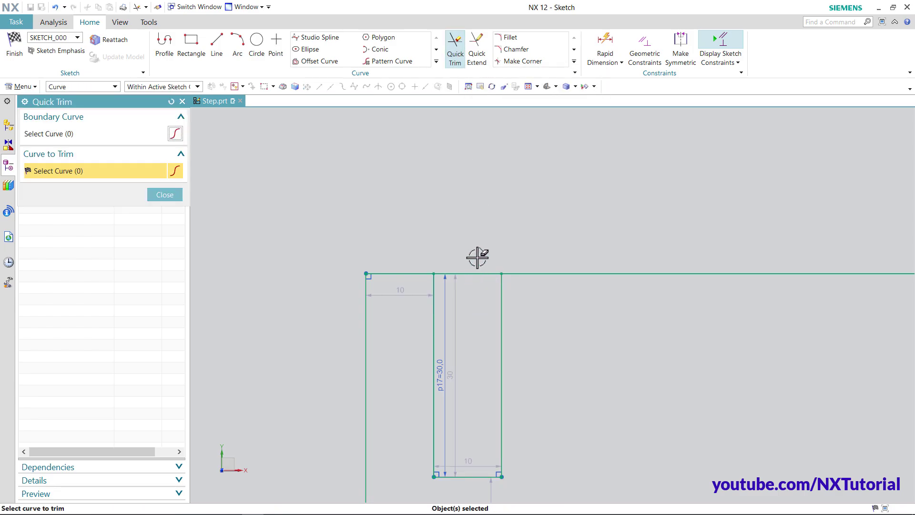
pyautogui.click(483, 274)
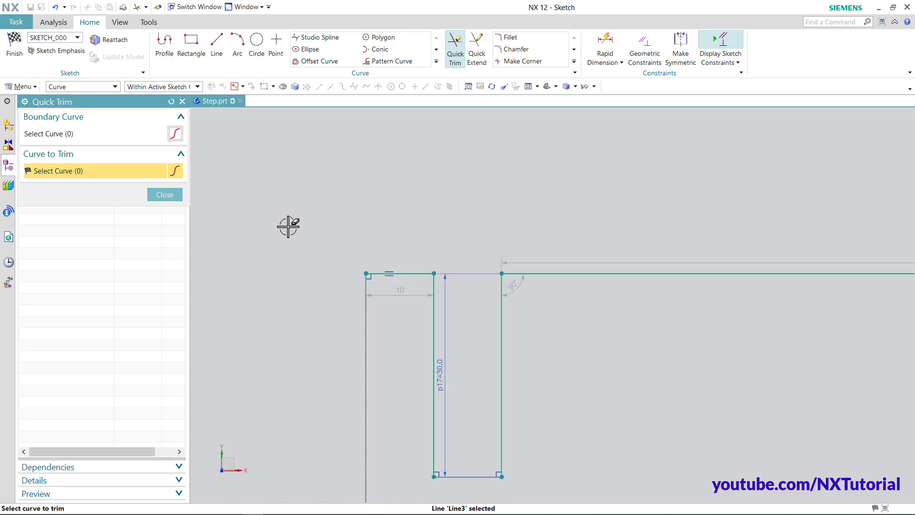
pyautogui.click(170, 198)
pyautogui.scroll(2, 443, 282)
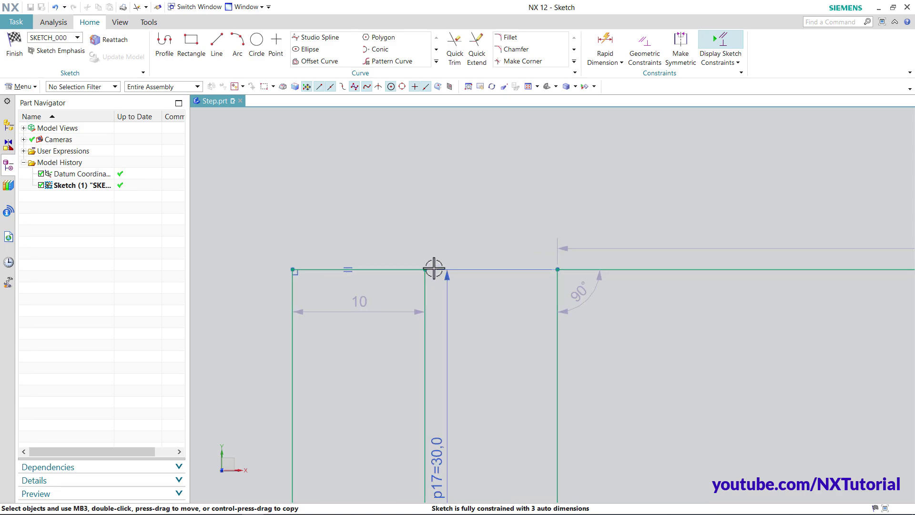
# Mirror the three left notch lines about the sketch's vertical axis, selecting them as single curves
pyautogui.scroll(-6, 374, 171)
pyautogui.scroll(-2, 377, 189)
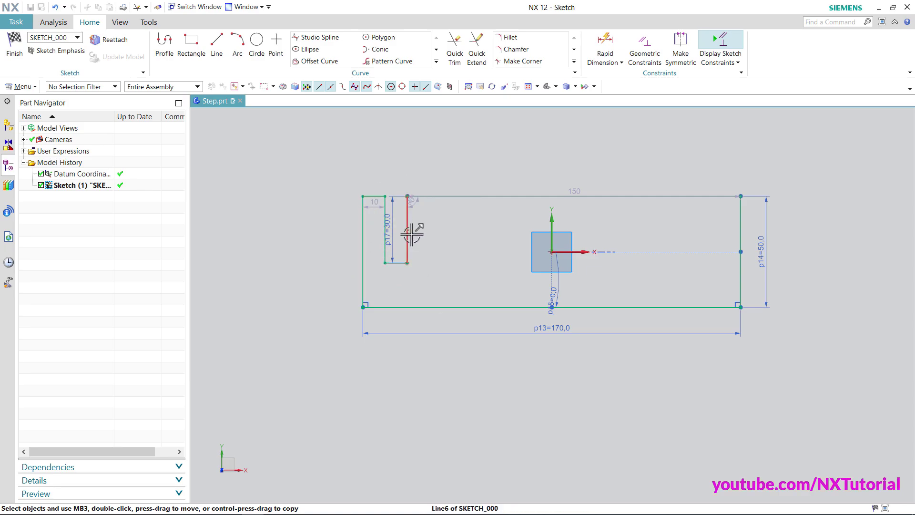
pyautogui.click(436, 61)
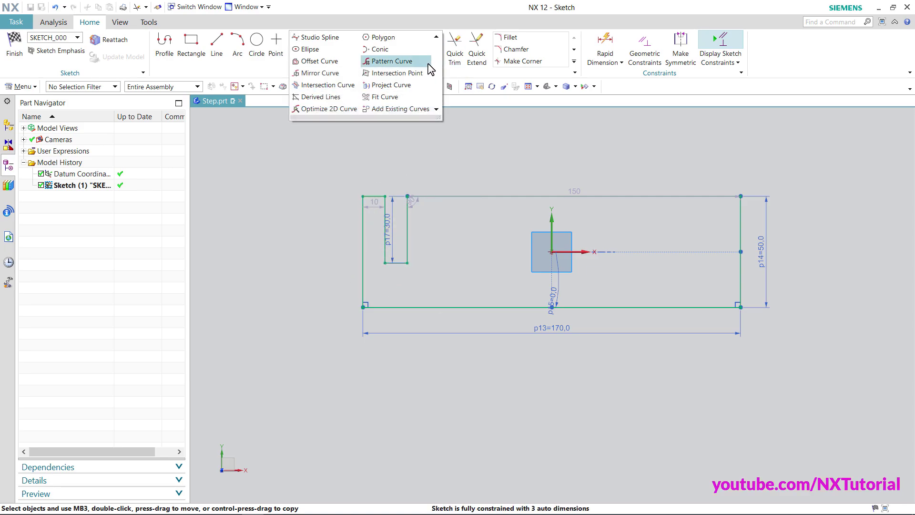
pyautogui.click(314, 73)
pyautogui.click(332, 88)
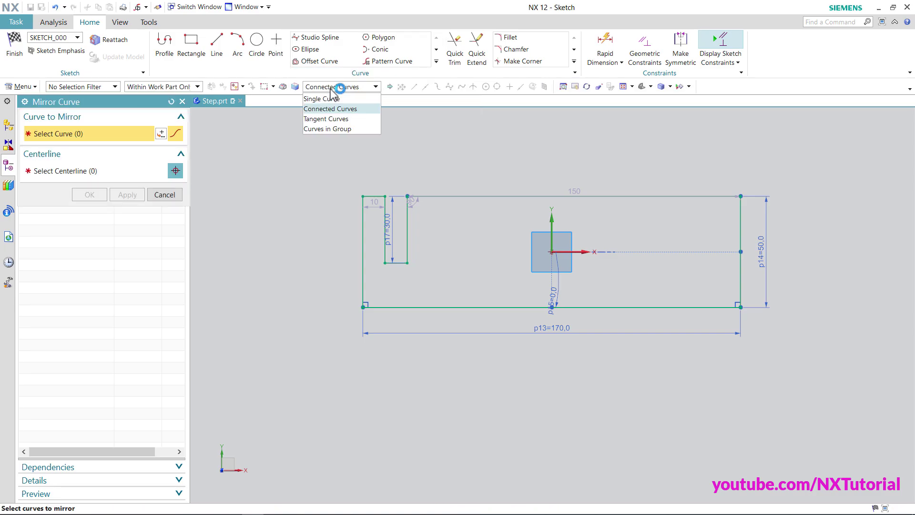
pyautogui.click(327, 96)
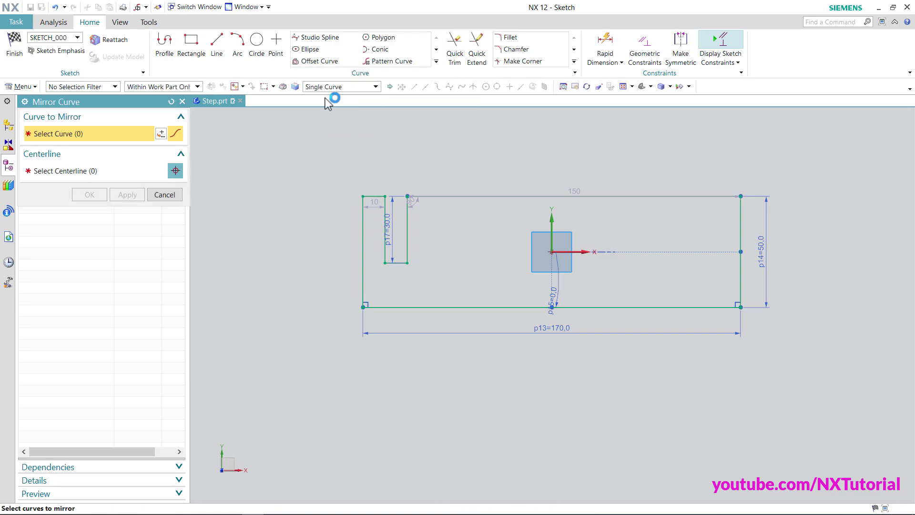
pyautogui.click(381, 229)
pyautogui.click(396, 262)
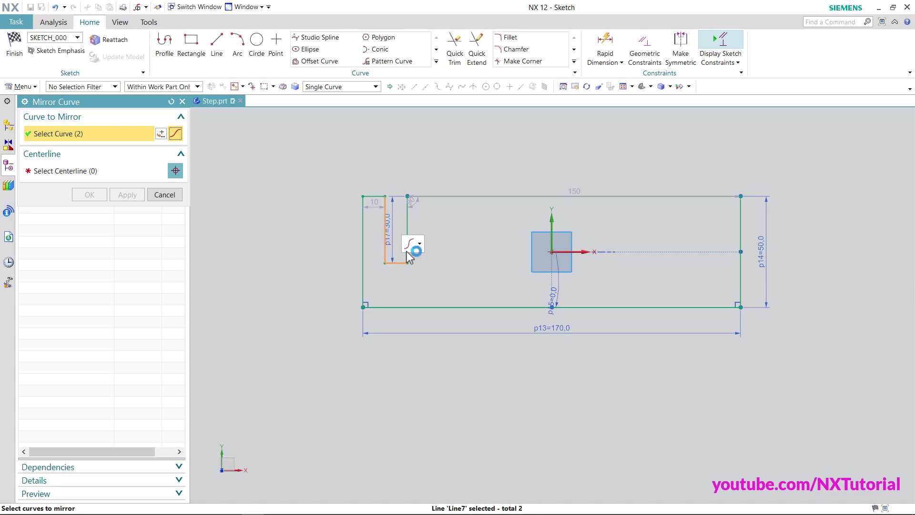
pyautogui.click(408, 207)
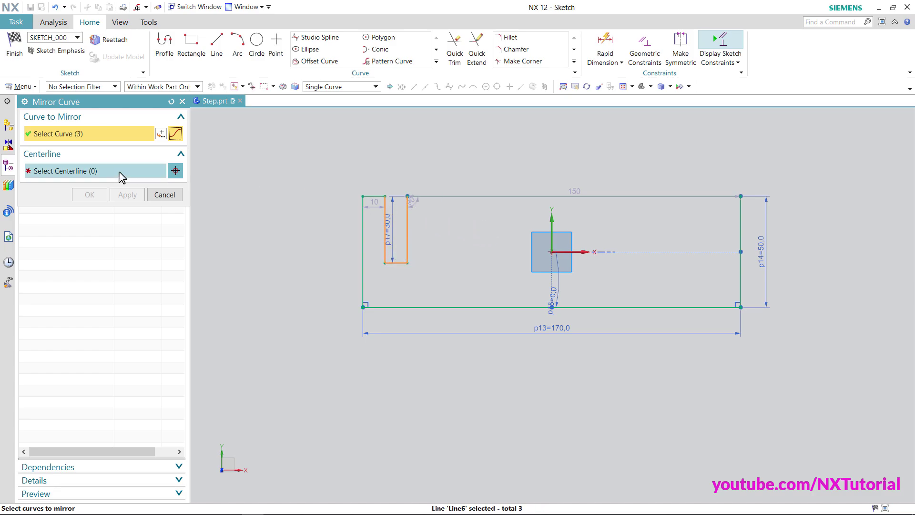
pyautogui.click(68, 172)
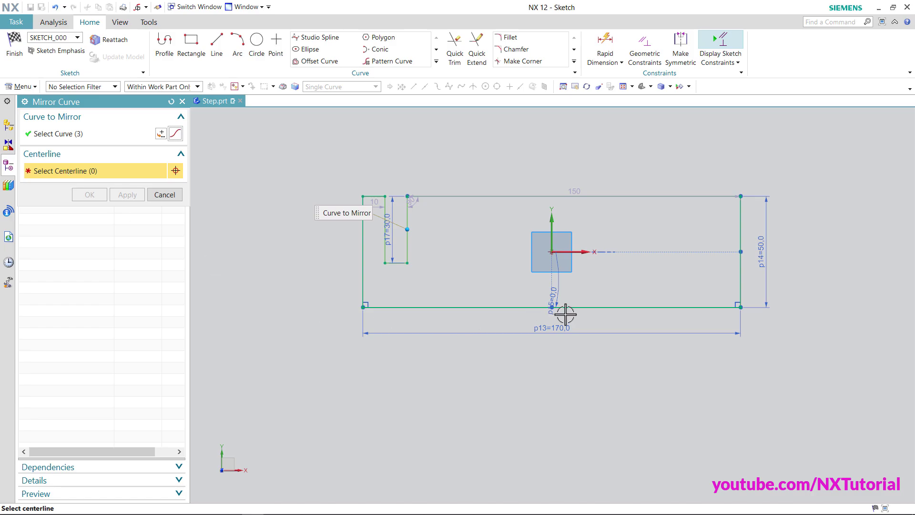
pyautogui.click(552, 221)
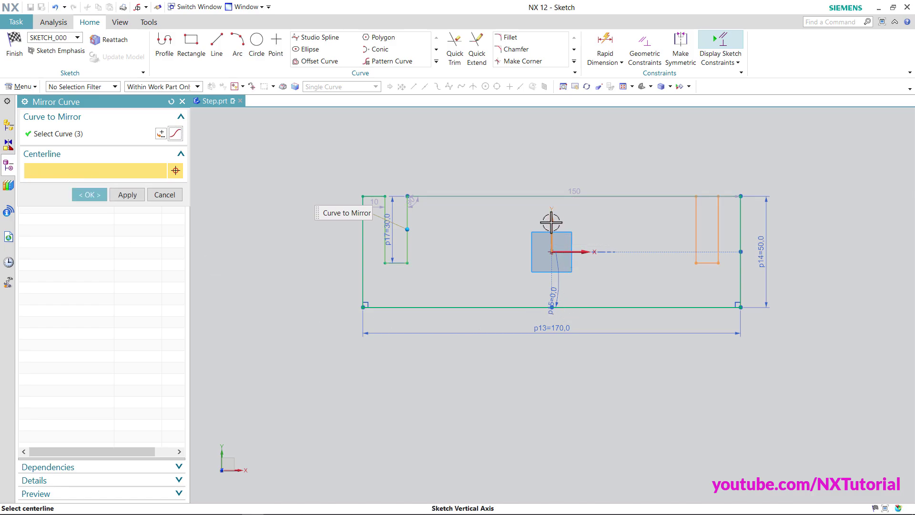
pyautogui.click(90, 195)
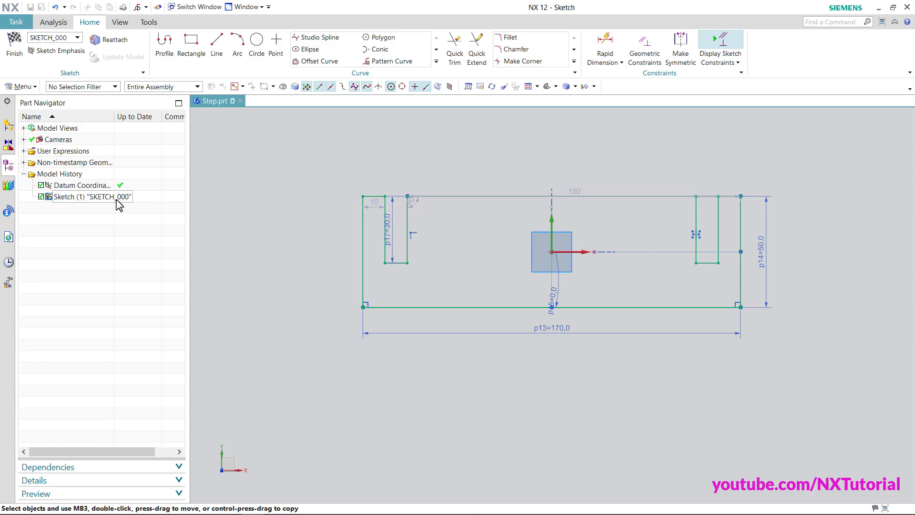
# Trim the outline's upper edge across the opening of the mirrored right notch
pyautogui.click(455, 56)
pyautogui.click(708, 196)
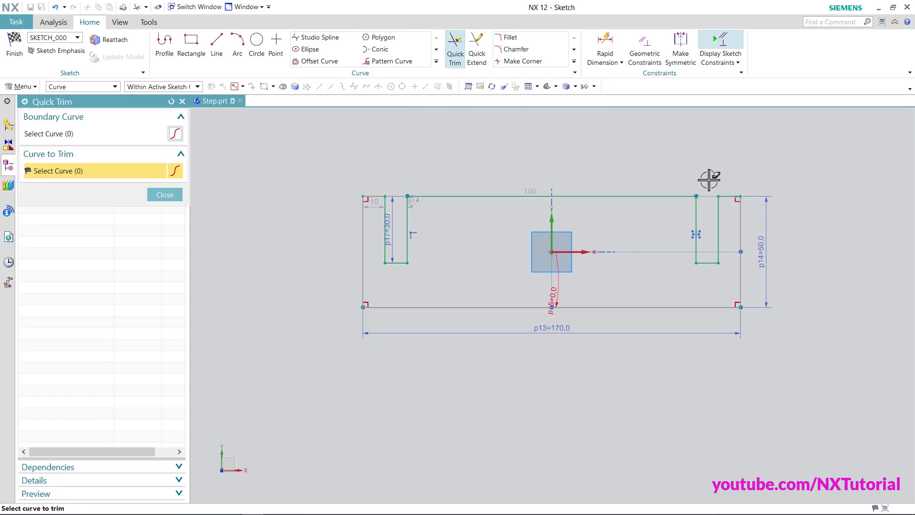
pyautogui.click(165, 195)
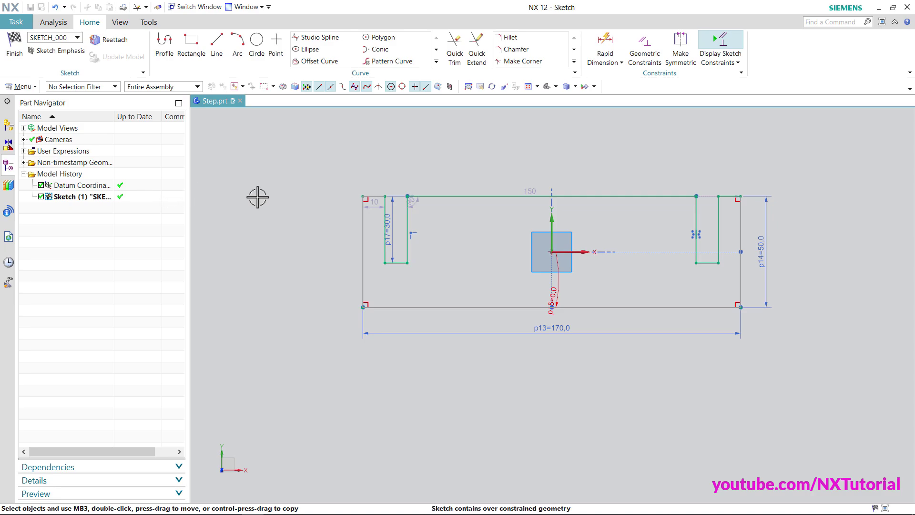
pyautogui.rightClick(289, 168)
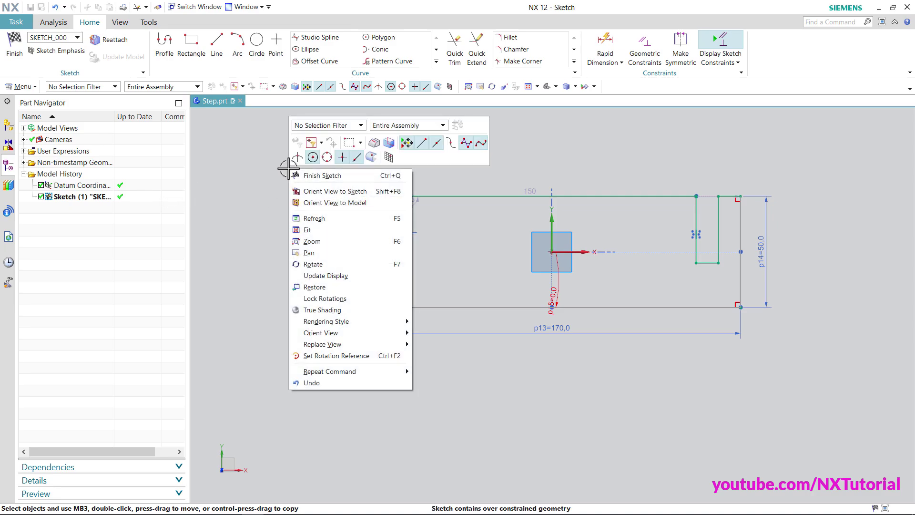
pyautogui.click(647, 97)
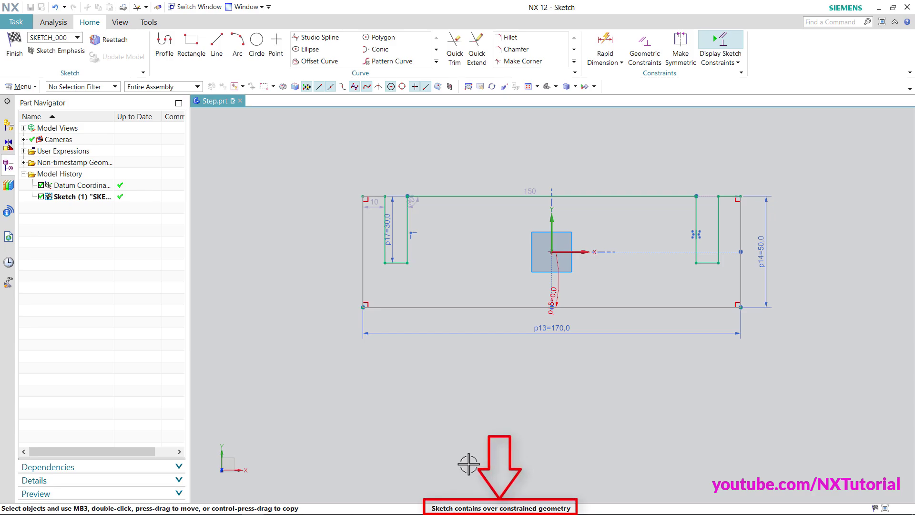
# Delete the over-constrained angular dimension below the sketch origin
pyautogui.click(559, 288)
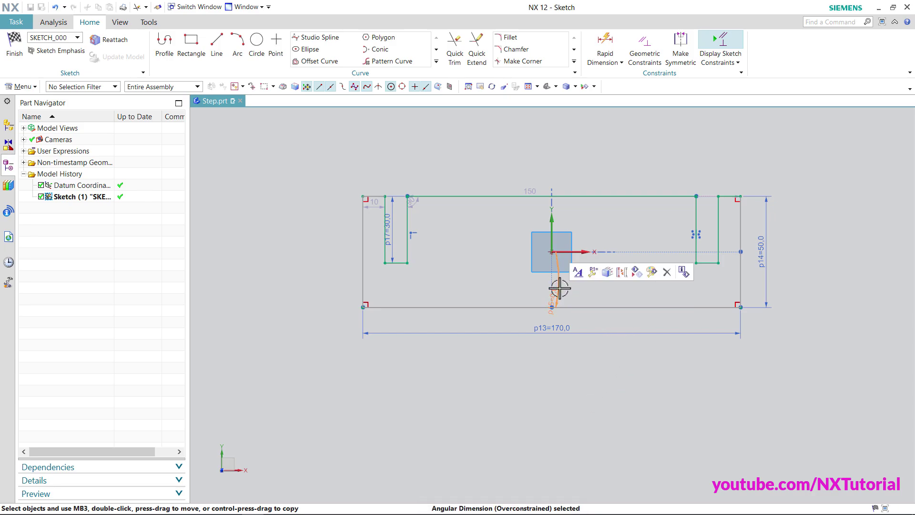
pyautogui.press('Delete')
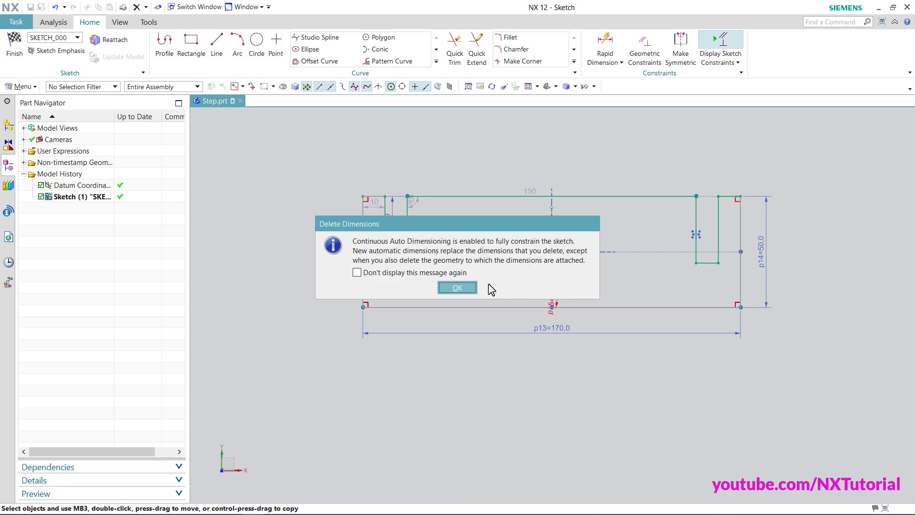
pyautogui.click(455, 287)
# Finish the sketch and extrude the notched Step profile from 0 to 10 mm
pyautogui.rightClick(452, 165)
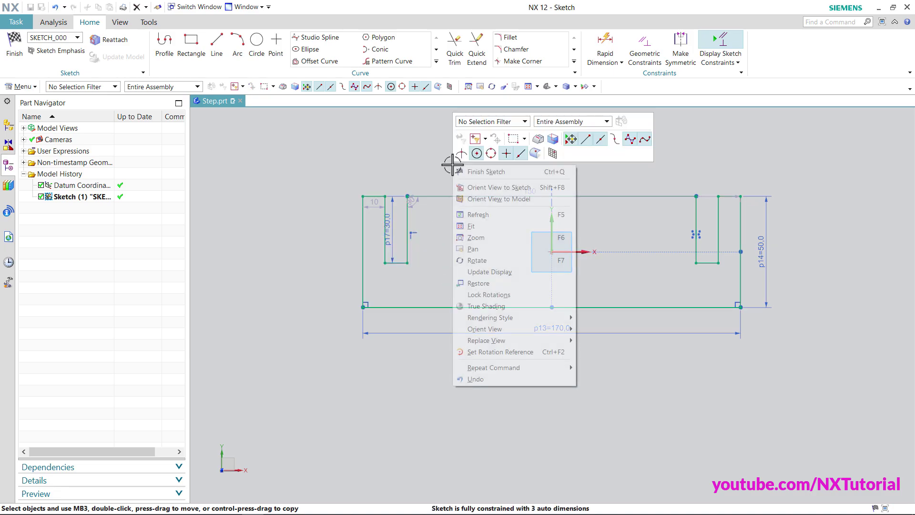
pyautogui.click(474, 172)
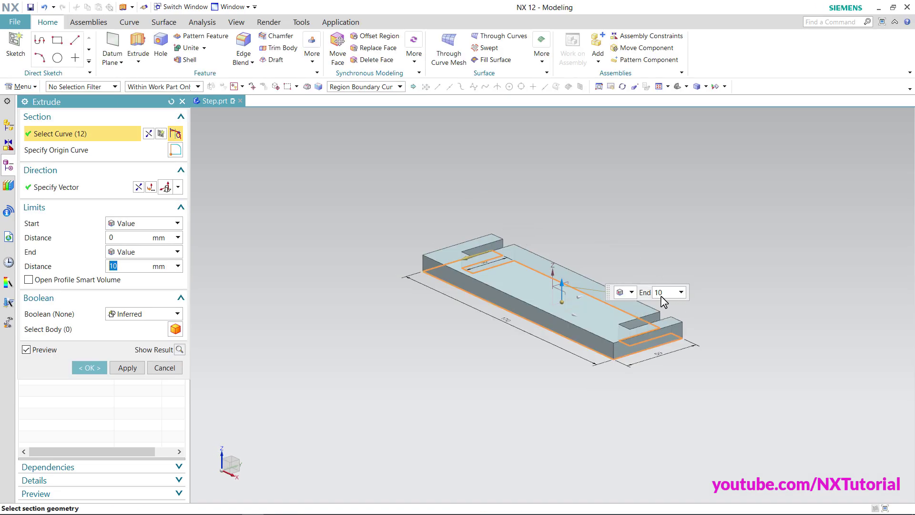
pyautogui.click(90, 368)
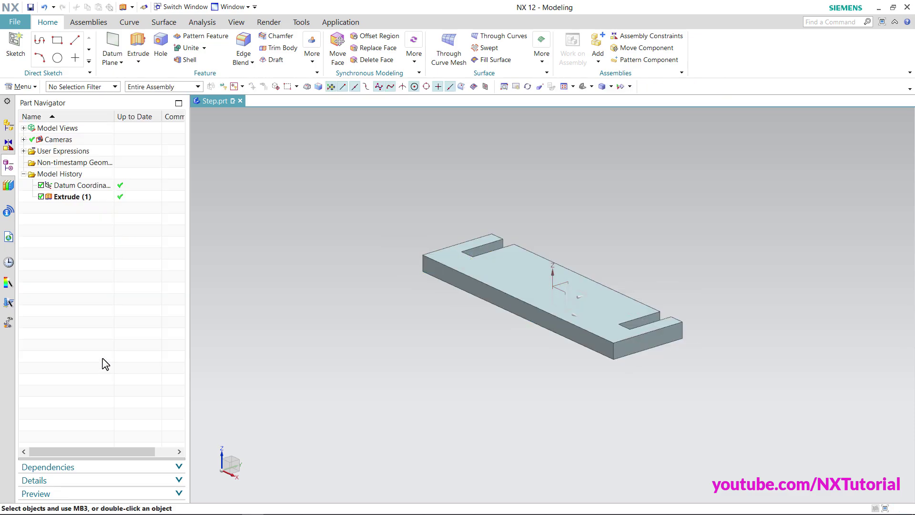
# Change the Step solid body's display color to yellow and save the part
pyautogui.click(80, 86)
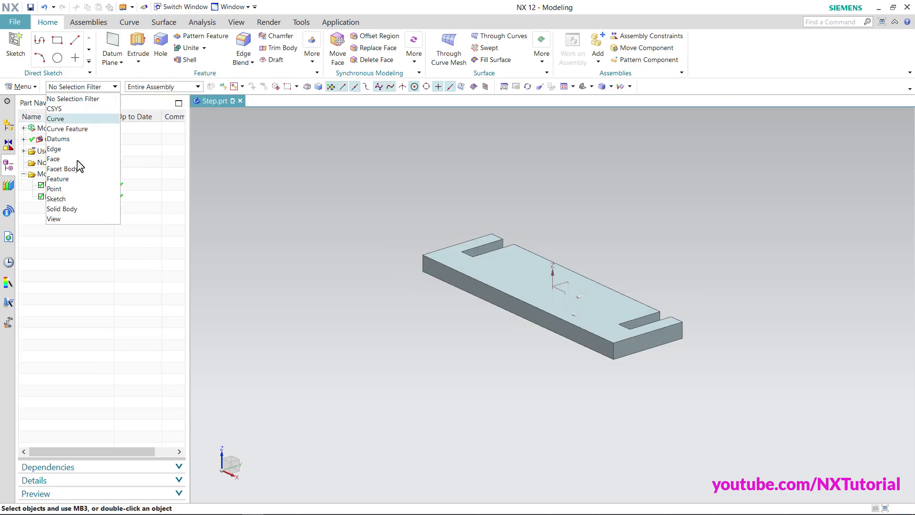
pyautogui.click(67, 210)
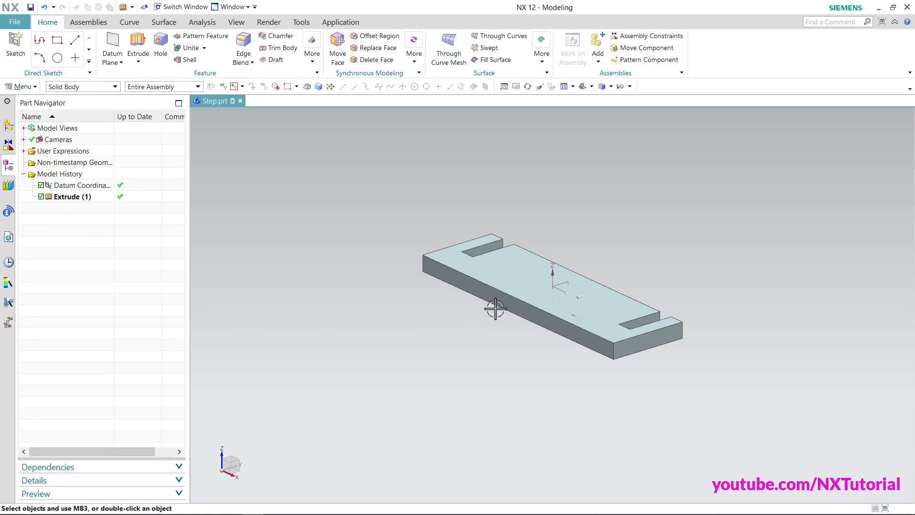
pyautogui.click(503, 287)
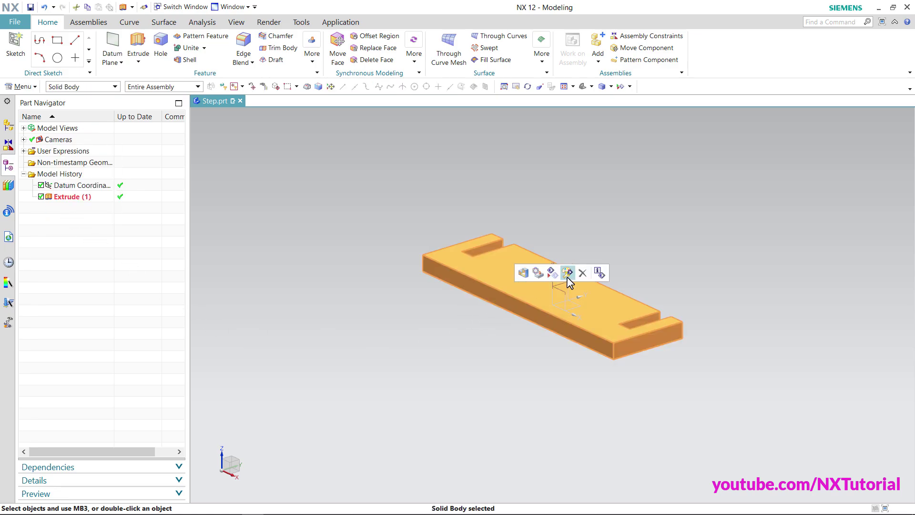
pyautogui.click(567, 272)
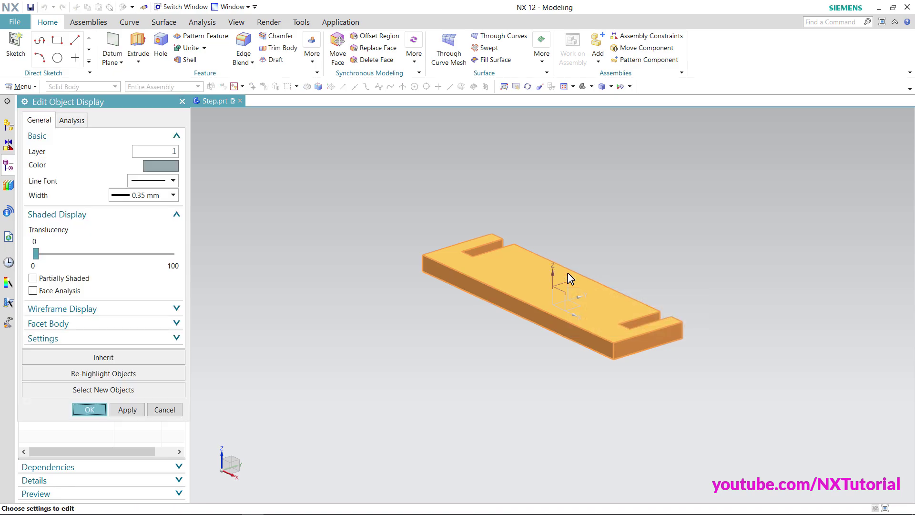
pyautogui.click(160, 166)
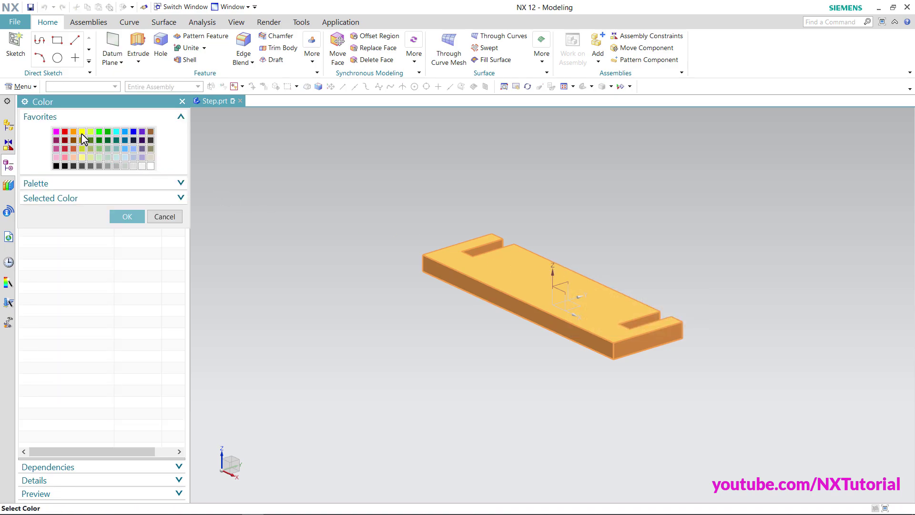
pyautogui.click(82, 133)
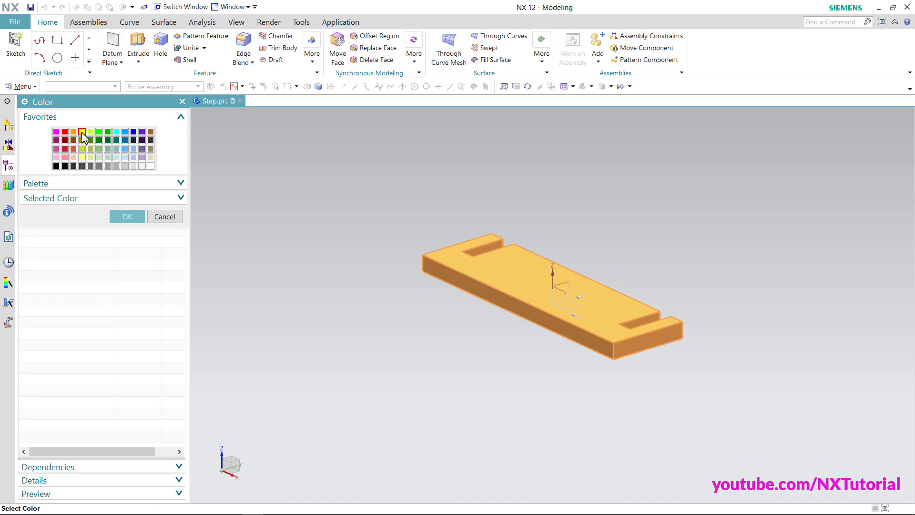
pyautogui.click(127, 217)
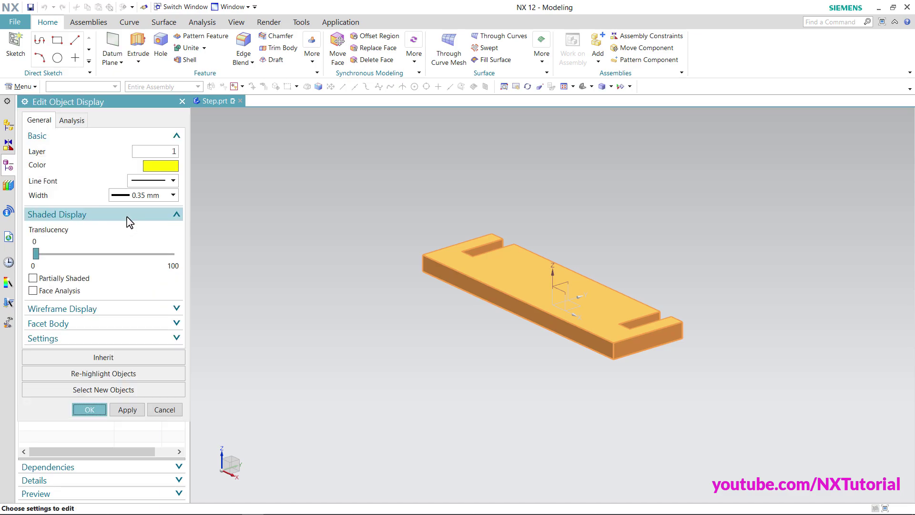
pyautogui.click(91, 412)
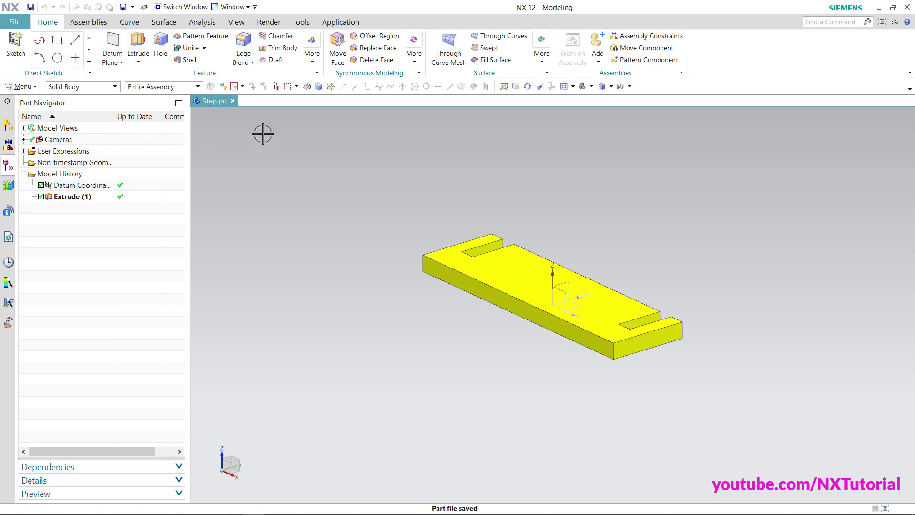
# Close Step.prt and open Top.prt from the recent parts
pyautogui.click(232, 101)
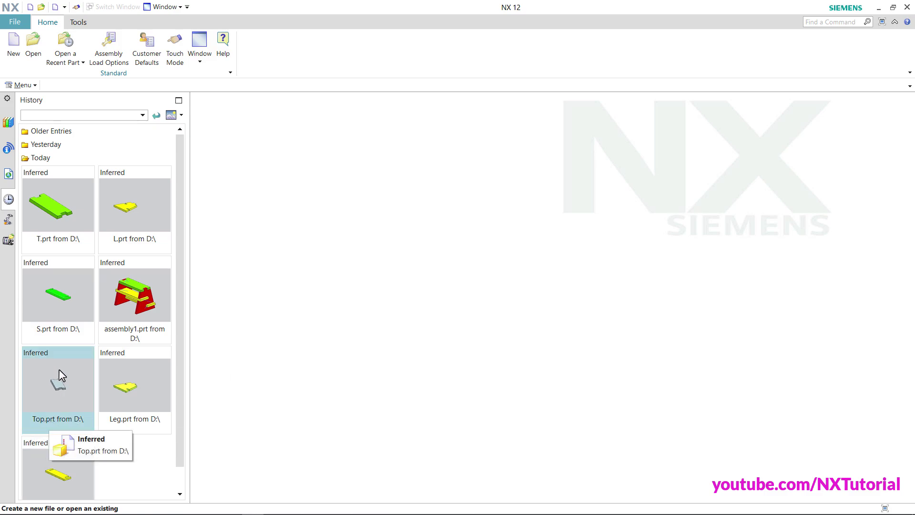
pyautogui.click(50, 390)
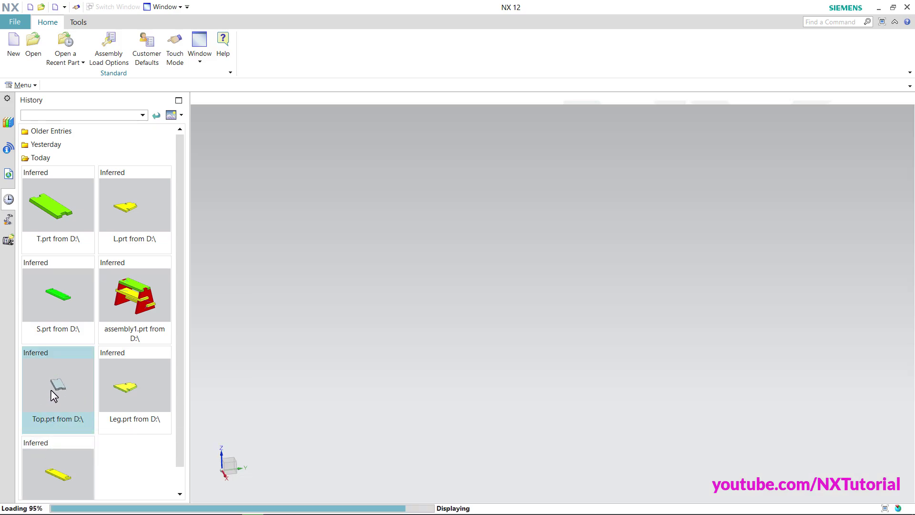
# Change the Top solid body's display color to orange
pyautogui.click(89, 88)
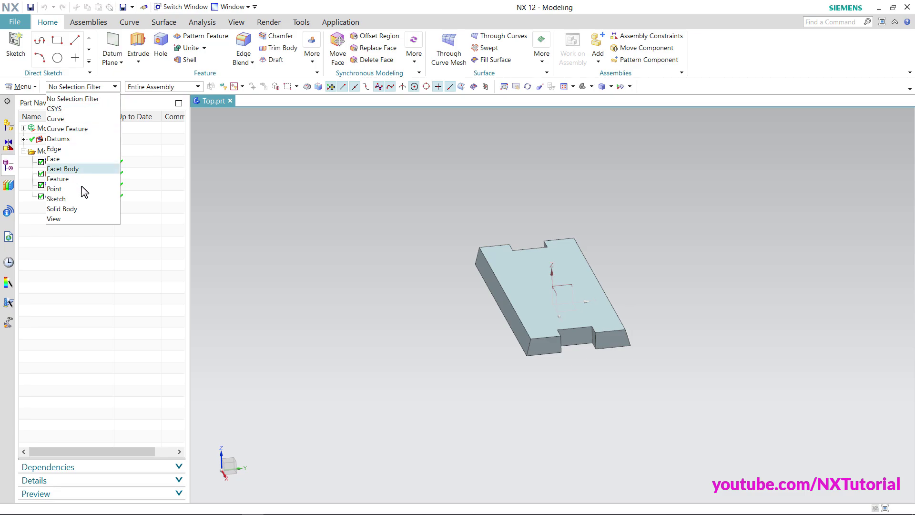
pyautogui.click(75, 212)
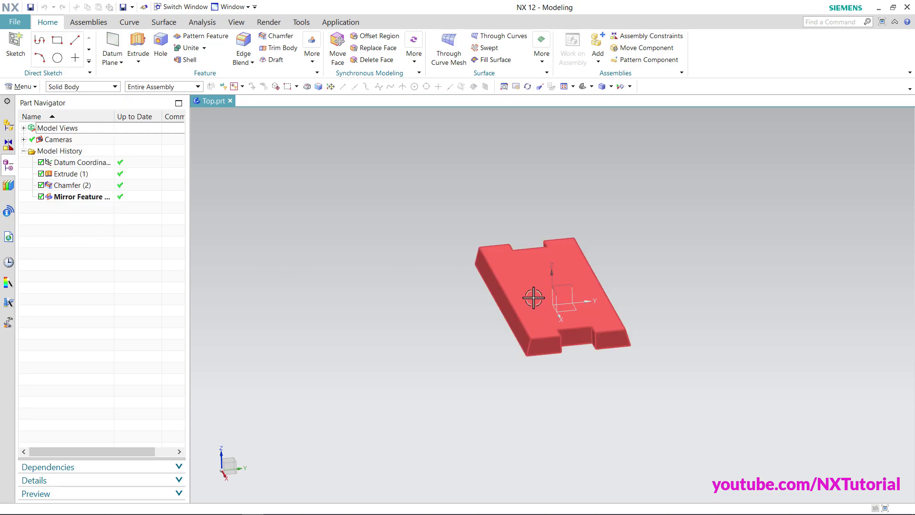
pyautogui.click(535, 280)
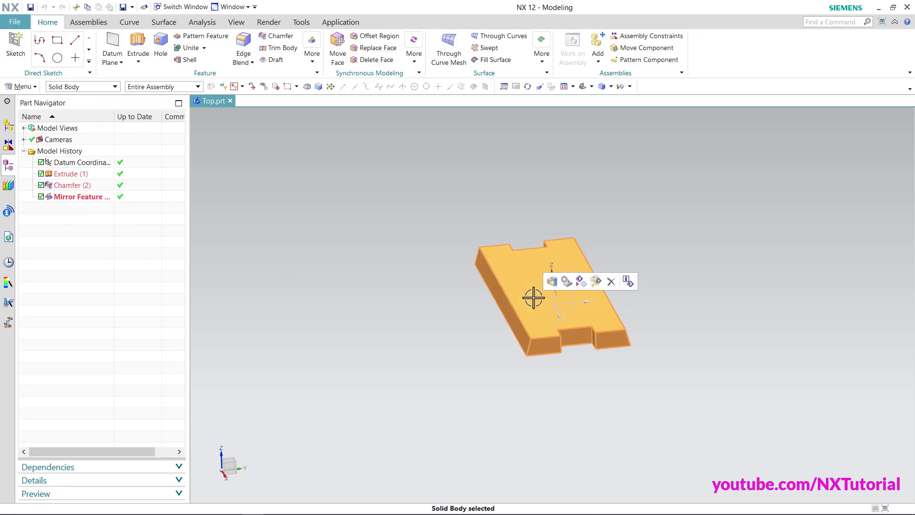
pyautogui.click(596, 282)
pyautogui.click(161, 167)
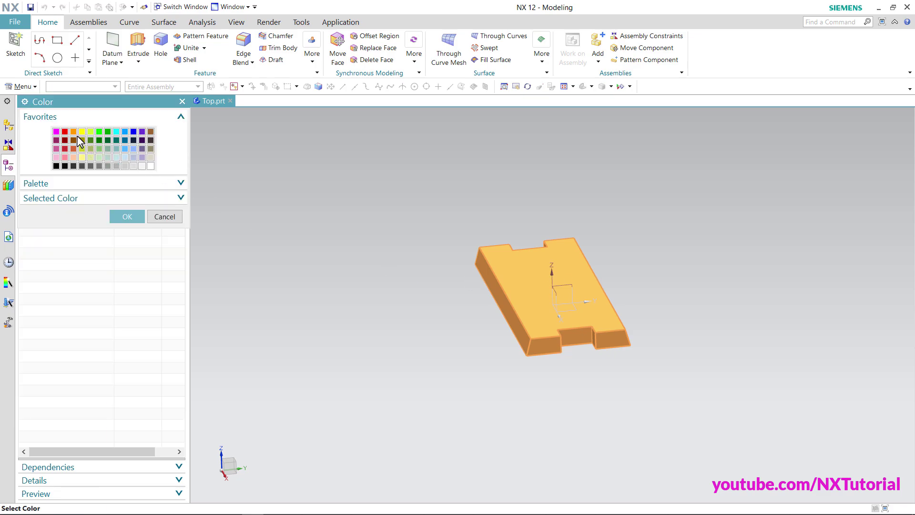
pyautogui.click(128, 217)
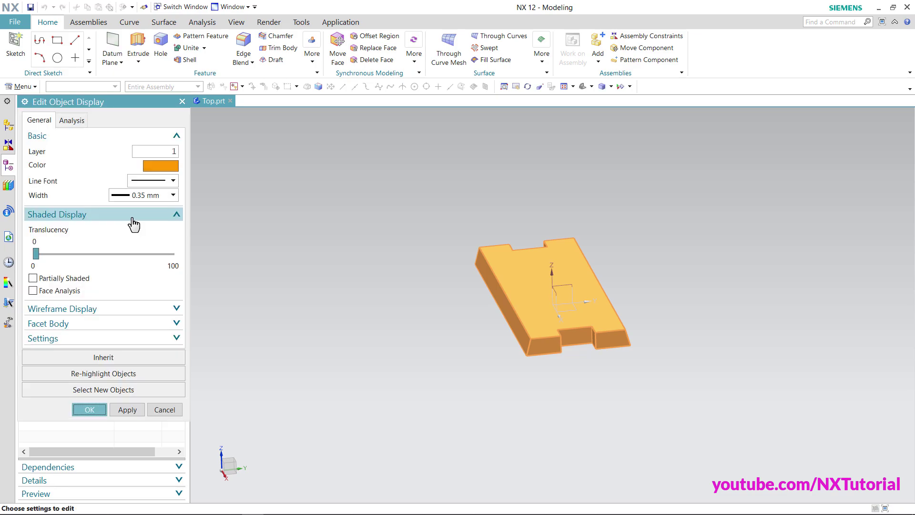
pyautogui.click(93, 410)
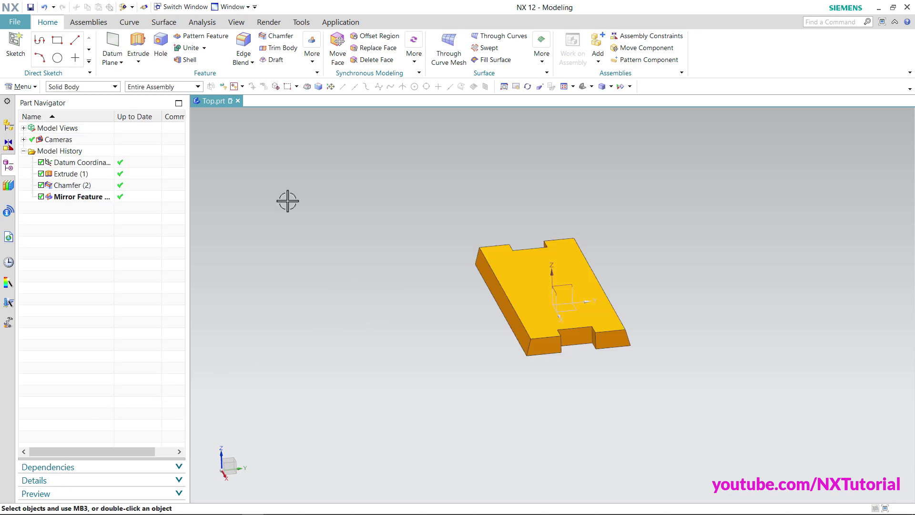
# Save and close Top.prt, and go to the assembly page of the PDF drawing in Adobe Reader
pyautogui.click(30, 7)
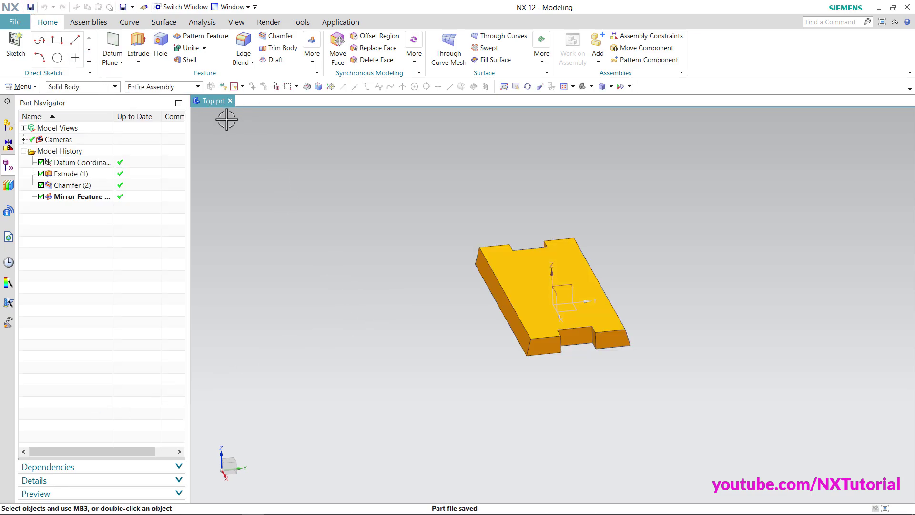
pyautogui.click(230, 101)
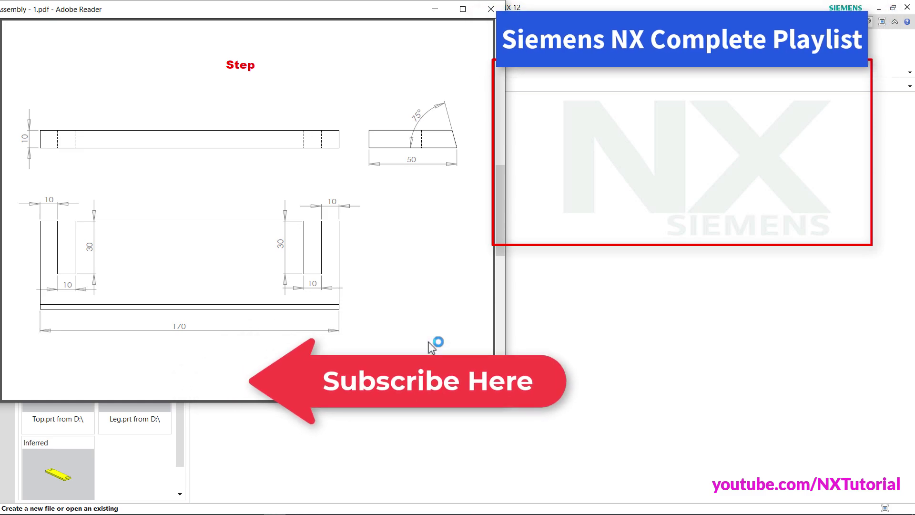
pyautogui.scroll(-3, 431, 346)
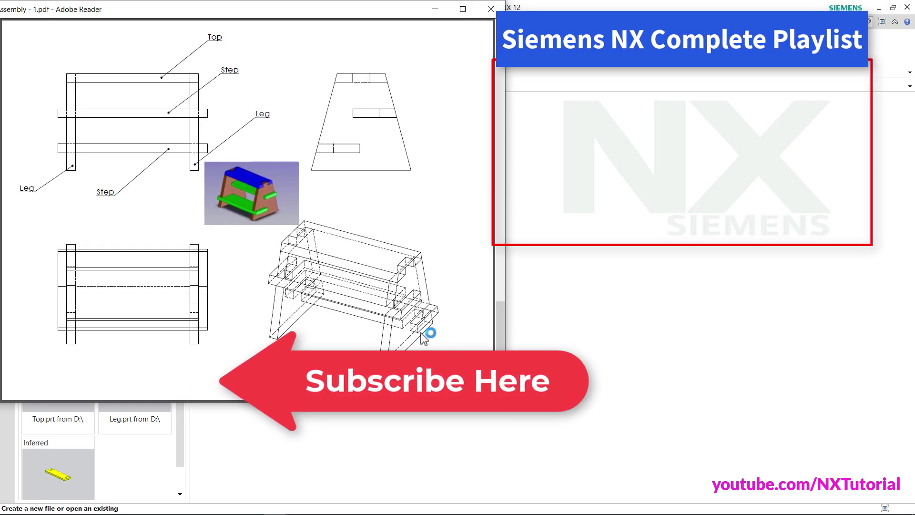